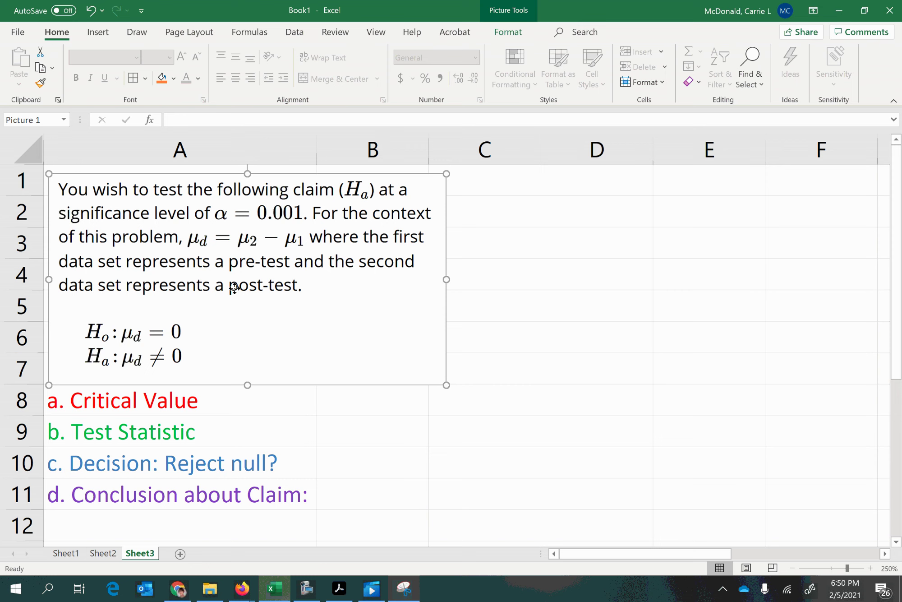
Enter =AVERAGE(I11:I14) below the pre-test values, giving 41.95.
left_click_drag(593, 555, 749, 556)
scroll(331, 479, "down", 2)
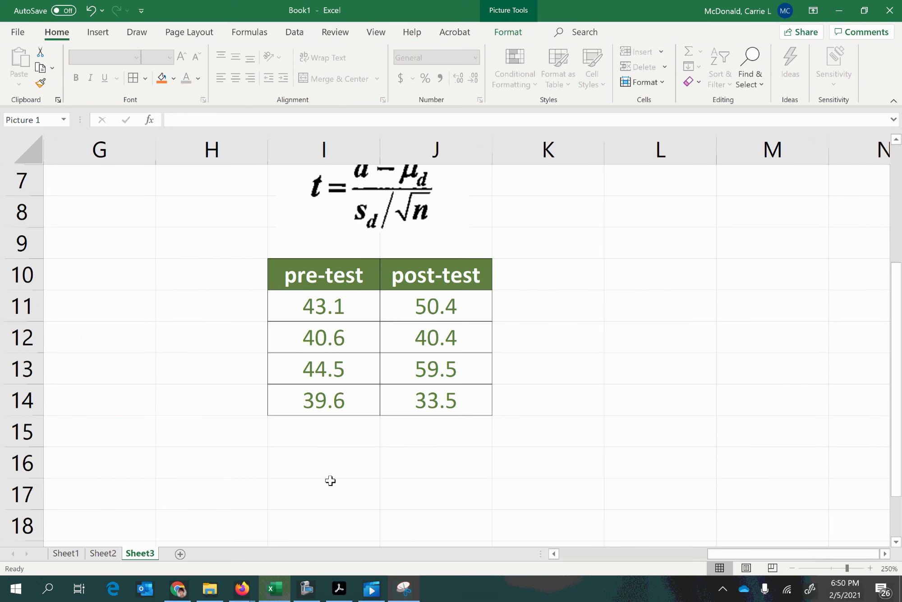
left_click_drag(310, 280, 311, 400)
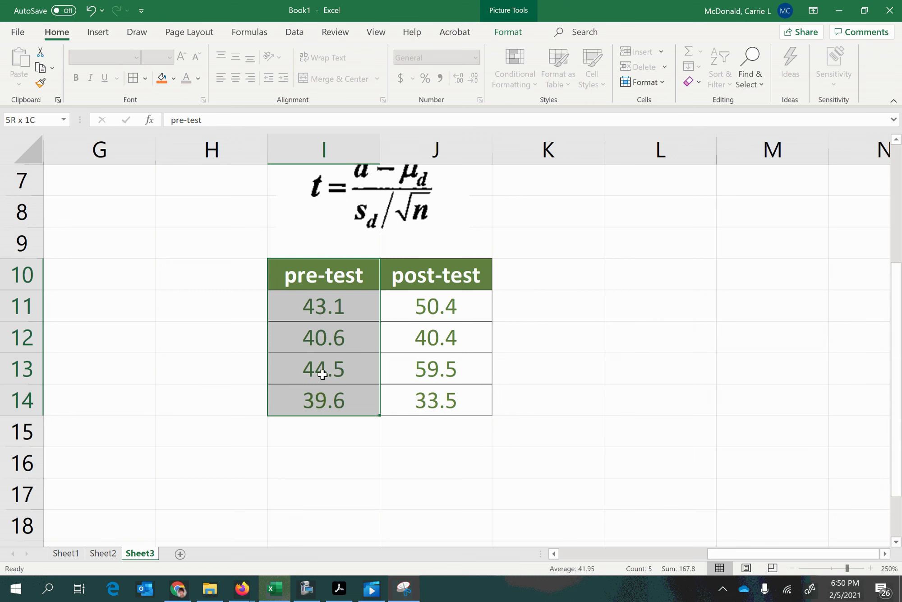
left_click_drag(436, 275, 447, 396)
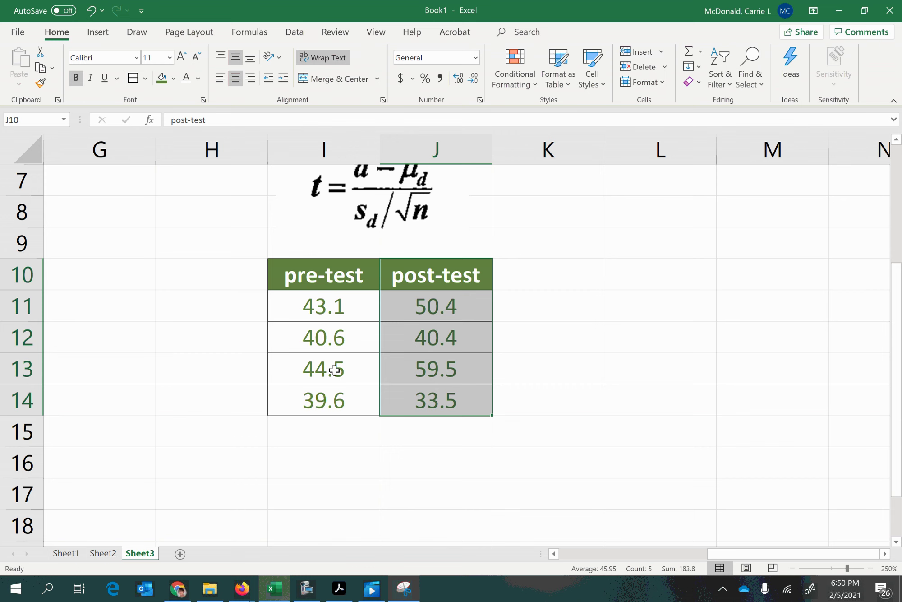
left_click_drag(300, 278, 316, 406)
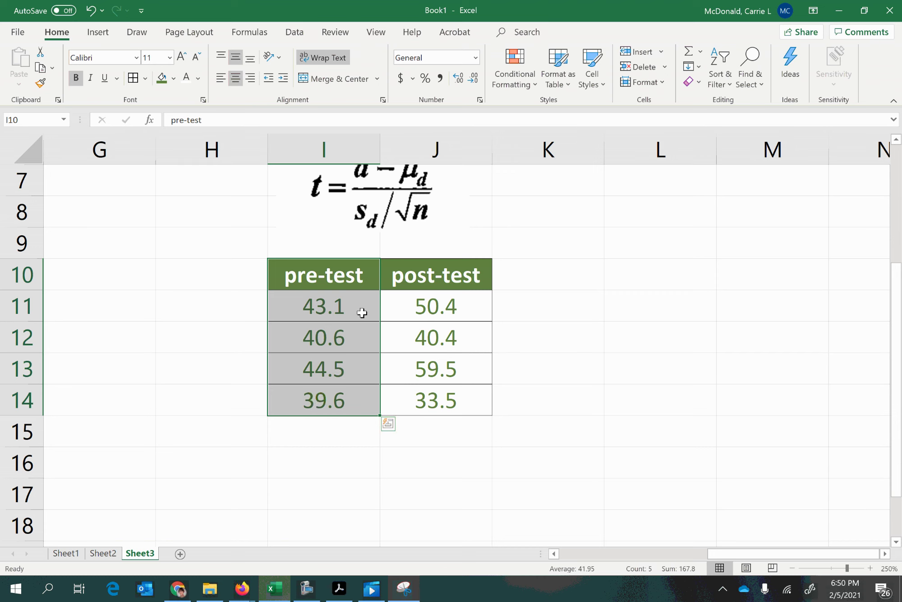
left_click_drag(426, 269, 432, 411)
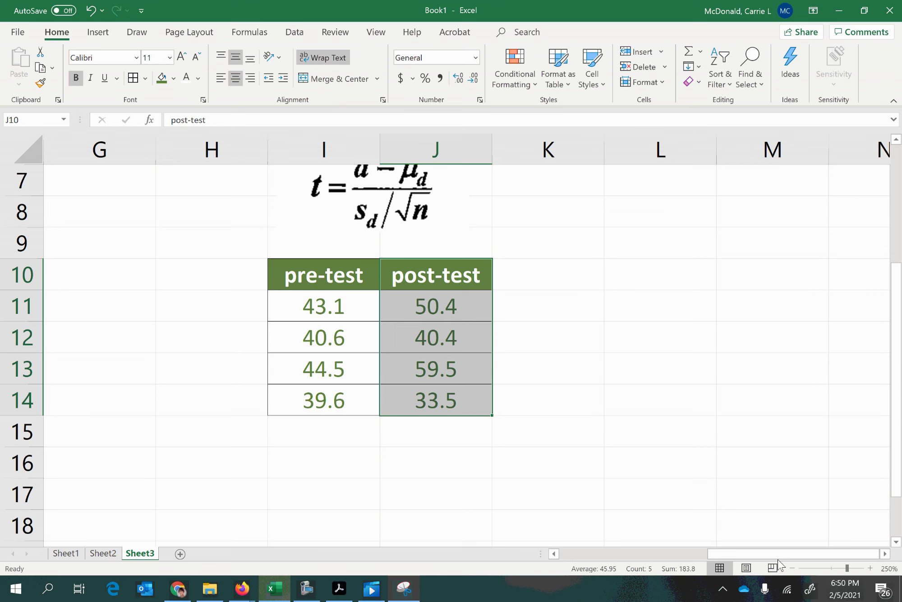
left_click_drag(725, 547, 711, 544)
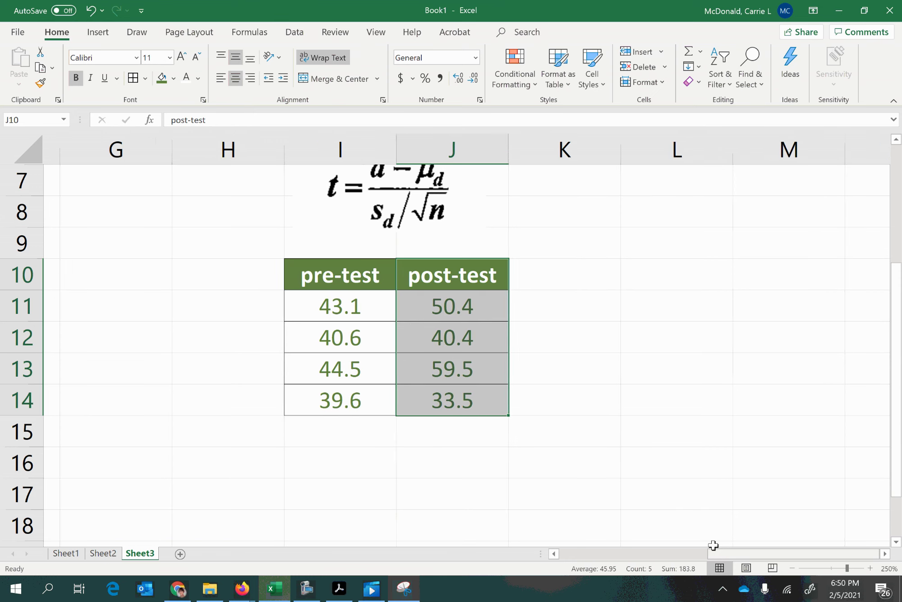
left_click(370, 441)
type("=average(")
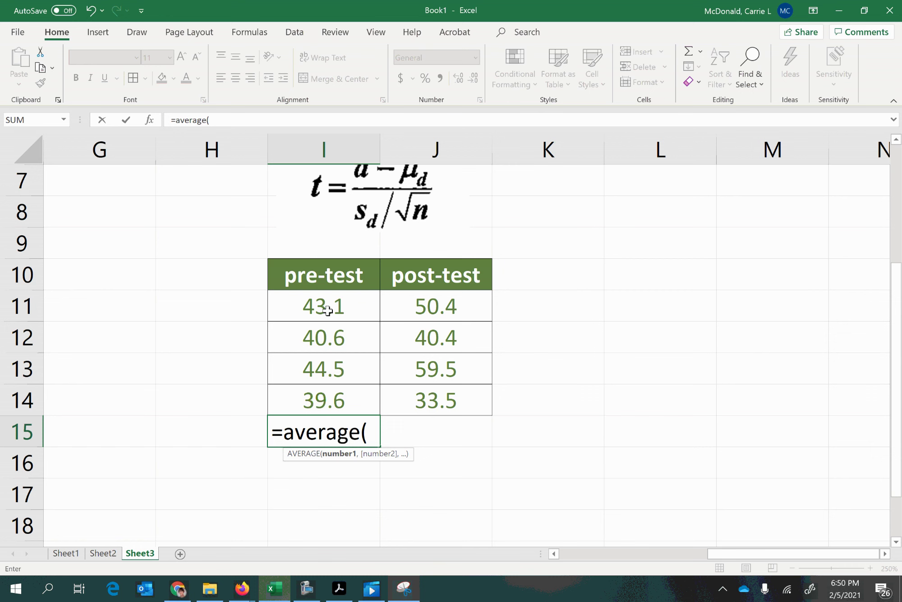
left_click_drag(323, 310, 328, 408)
key("Return")
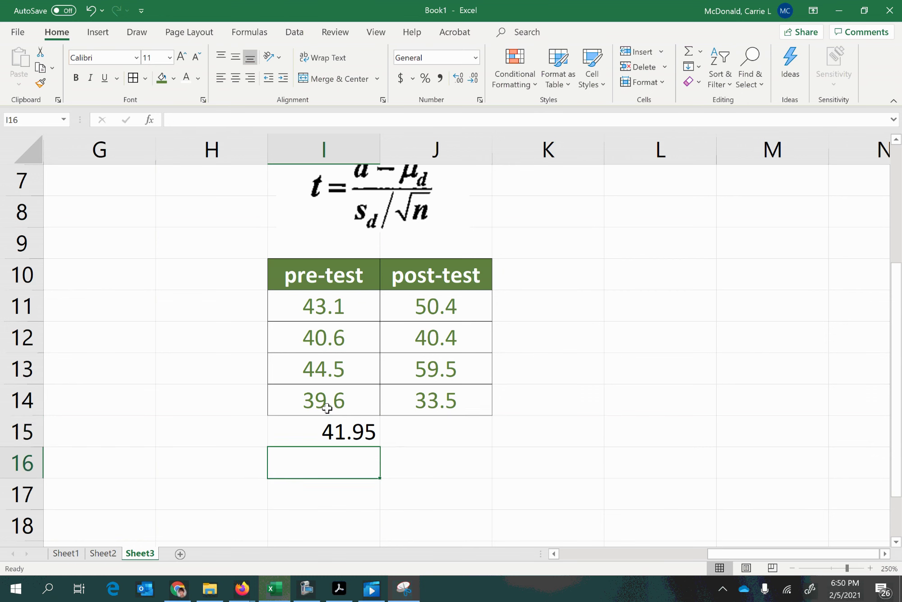
Enter =AVERAGE(J11:J14) below the post-test values, giving 45.95.
left_click(409, 426)
left_click(364, 434)
left_click_drag(378, 451, 392, 445)
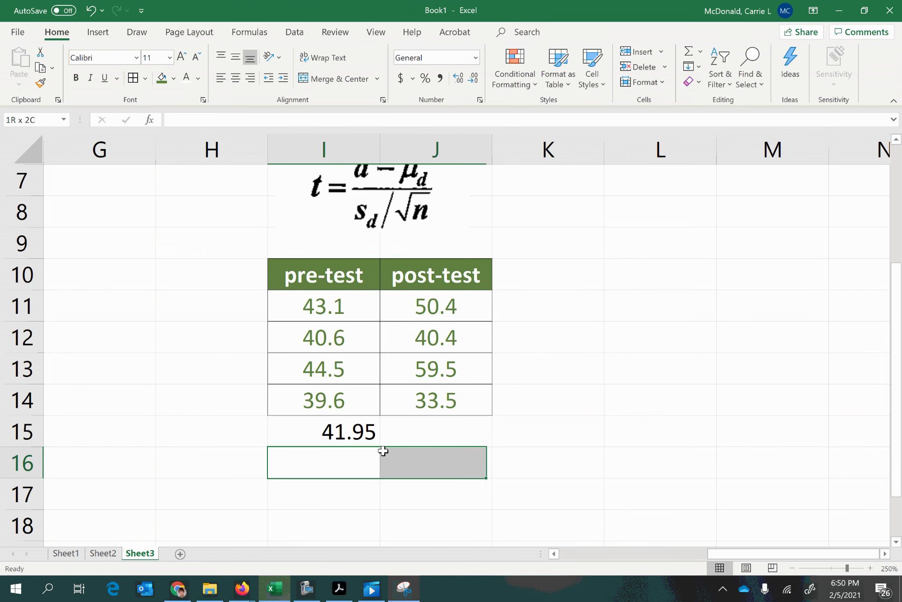
left_click(408, 434)
double_click(468, 430)
type("=s")
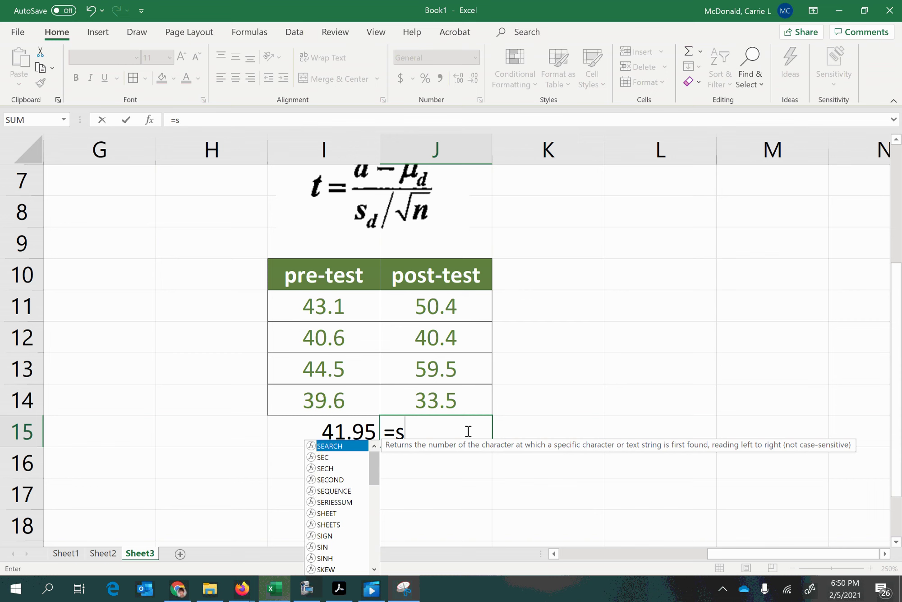
key("BackSpace")
type("average(")
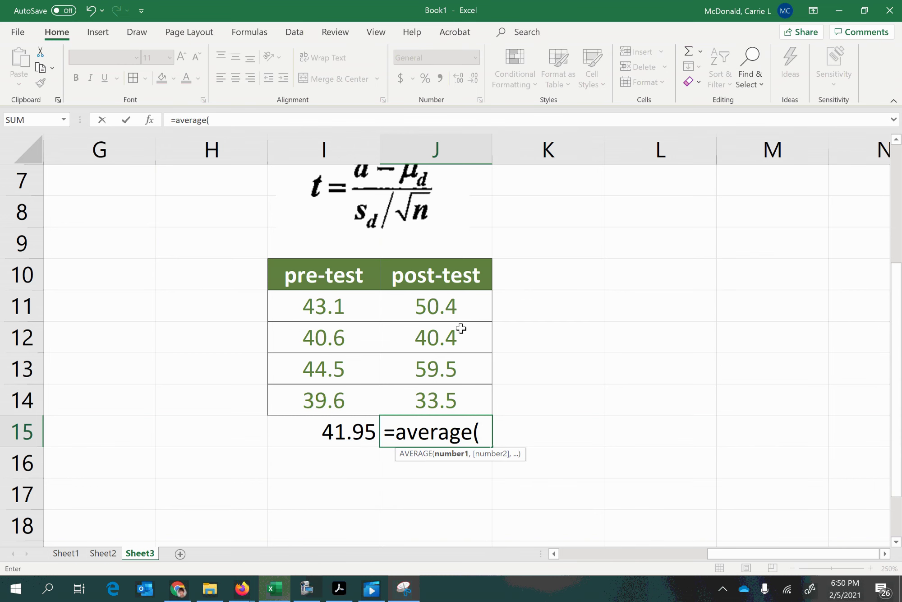
left_click_drag(458, 317, 459, 392)
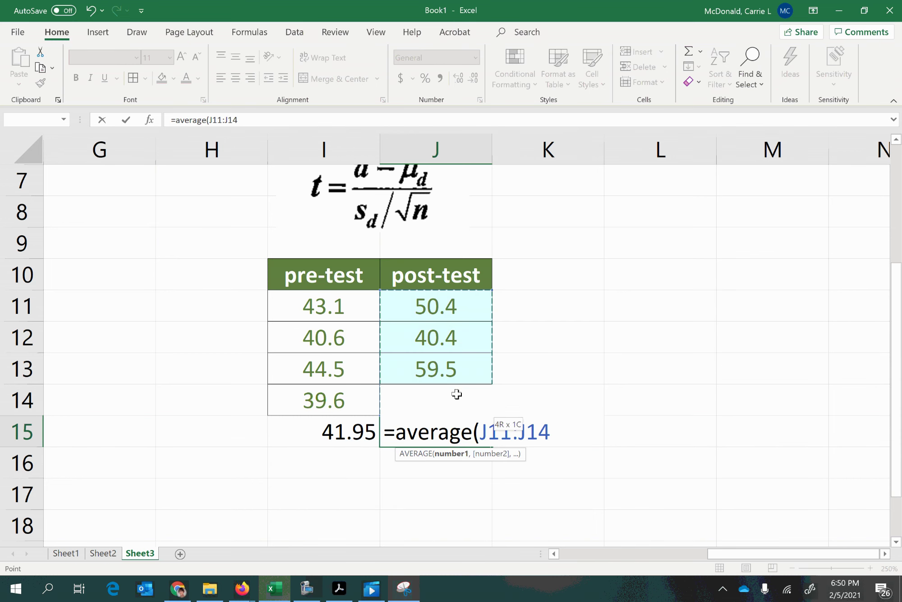
key("Return")
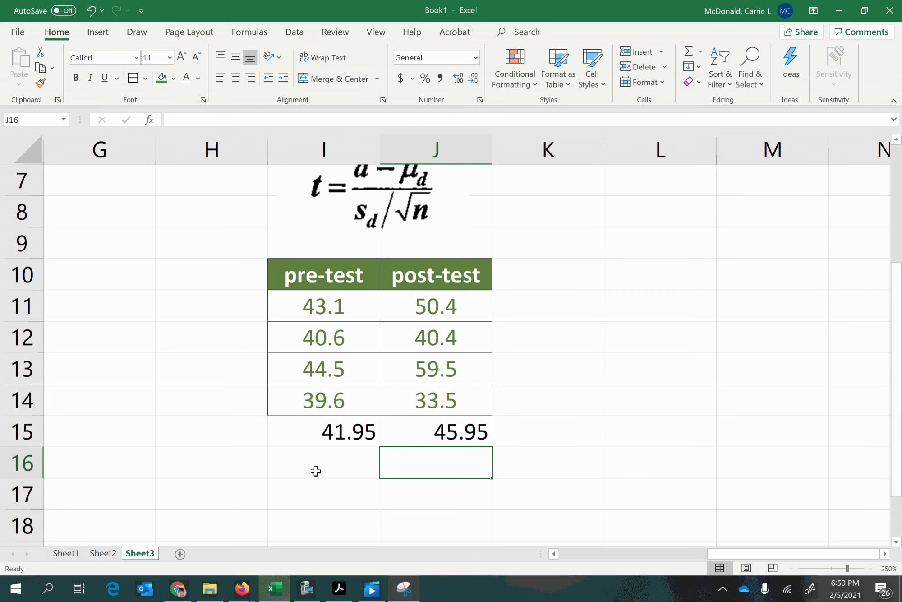
Add a 'Difference' label in the row below the means.
left_click(316, 496)
type("Difference")
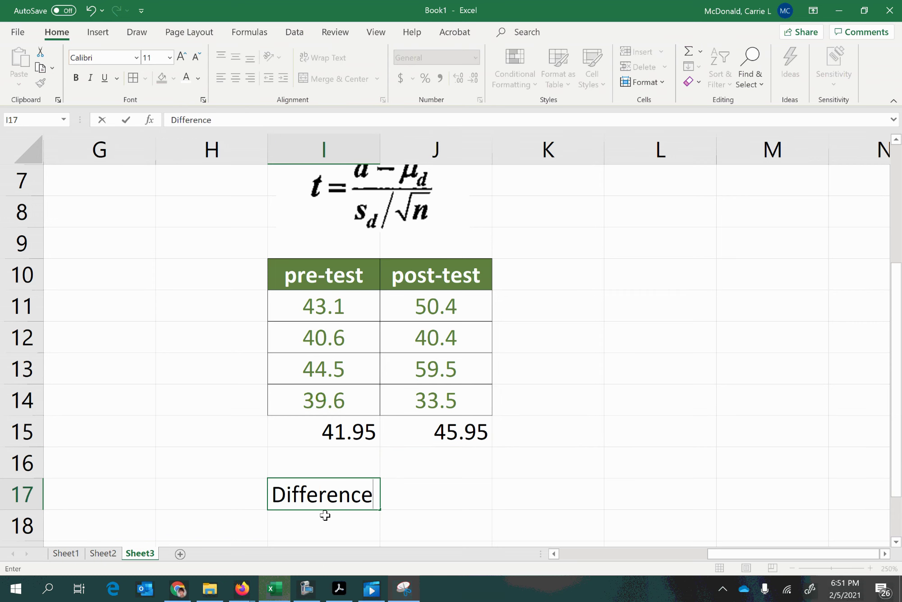
key("Return")
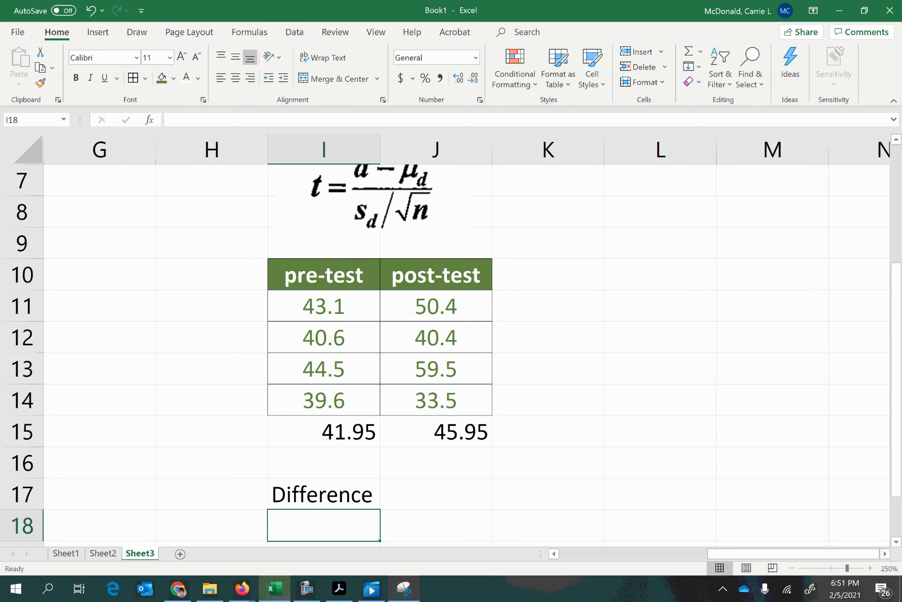
left_click_drag(761, 553, 587, 556)
scroll(203, 411, "up", 2)
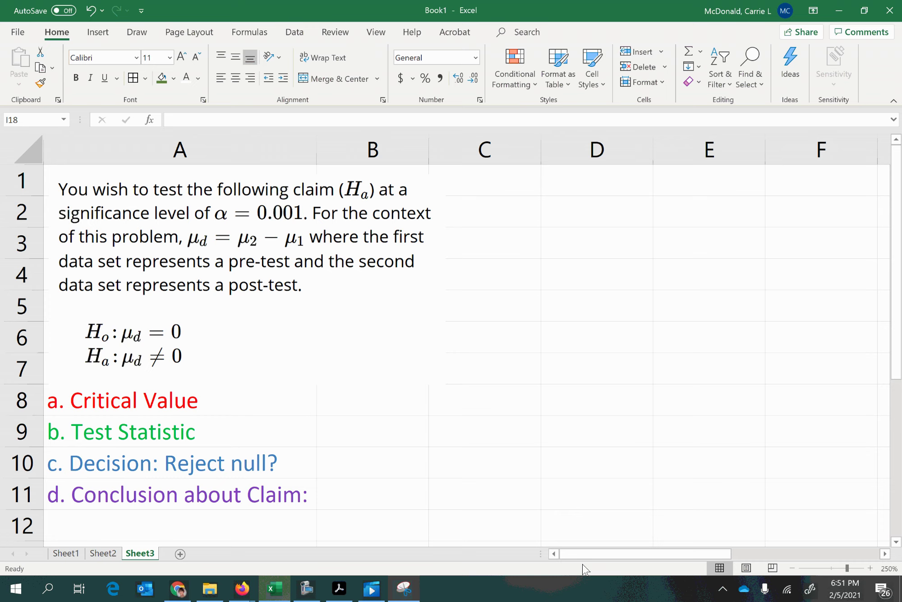
left_click_drag(586, 557, 730, 564)
scroll(469, 496, "down", 4)
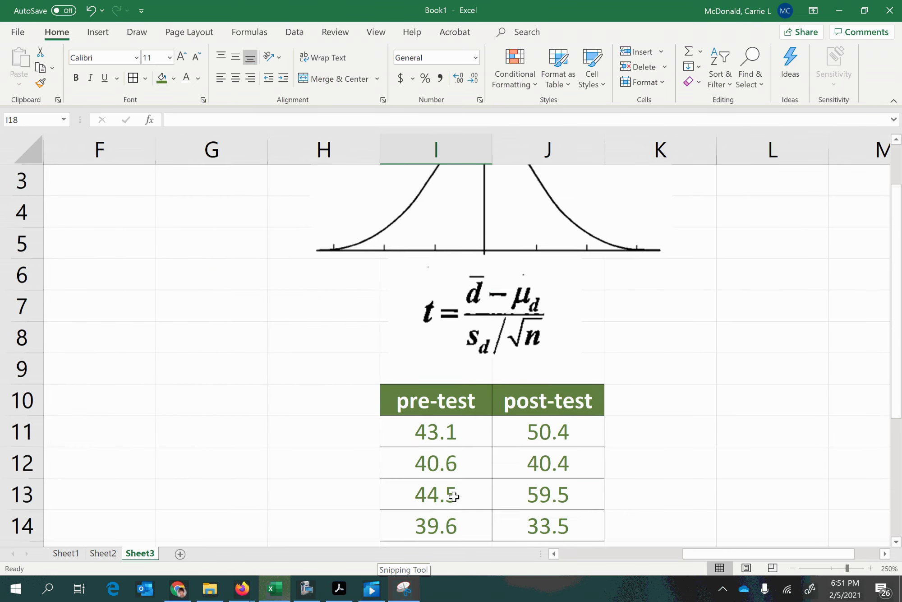
scroll(457, 493, "up", 2)
Enter =J15-I15 beside the label so the mean difference shows 4.
left_click(529, 502)
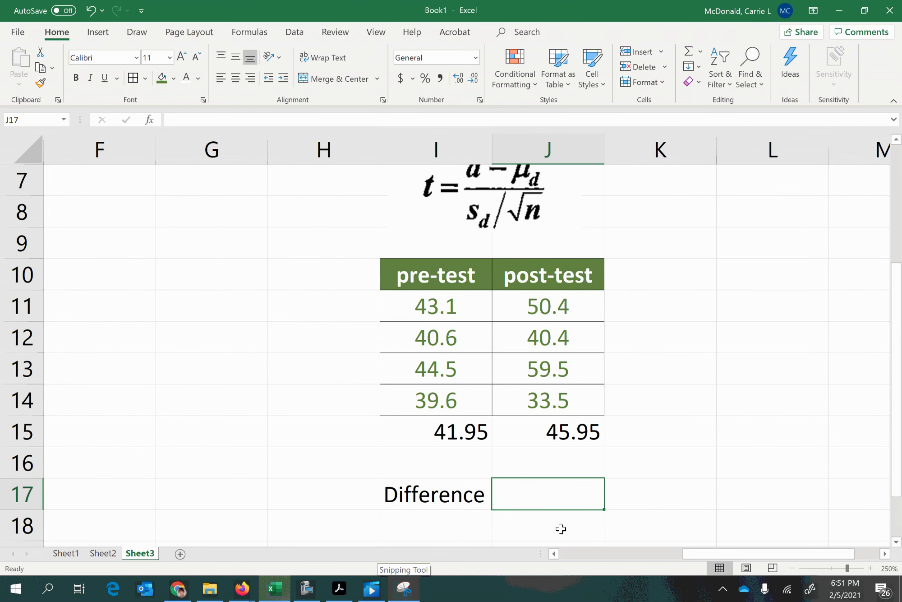
type("=")
left_click(555, 437)
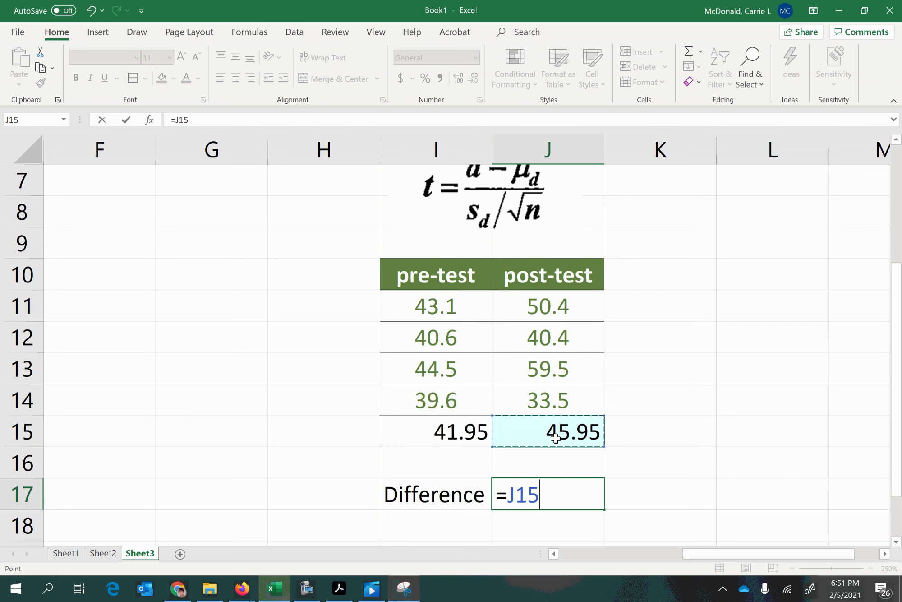
type("-")
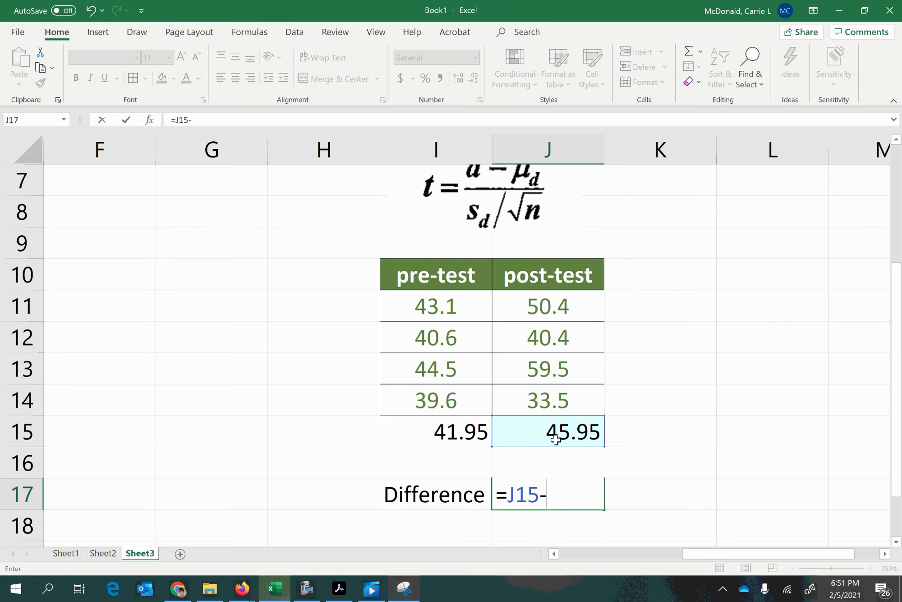
left_click(443, 440)
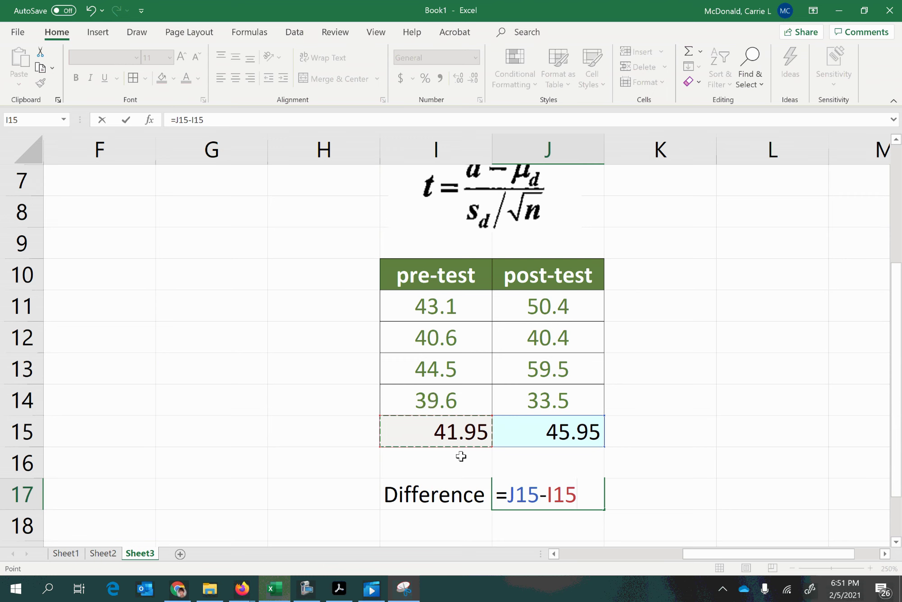
key("Return")
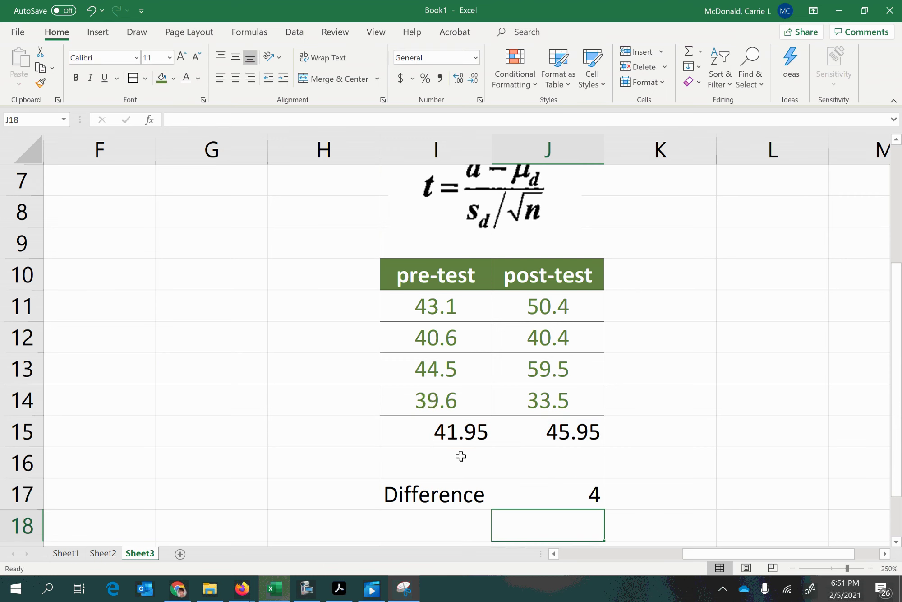
left_click(547, 497)
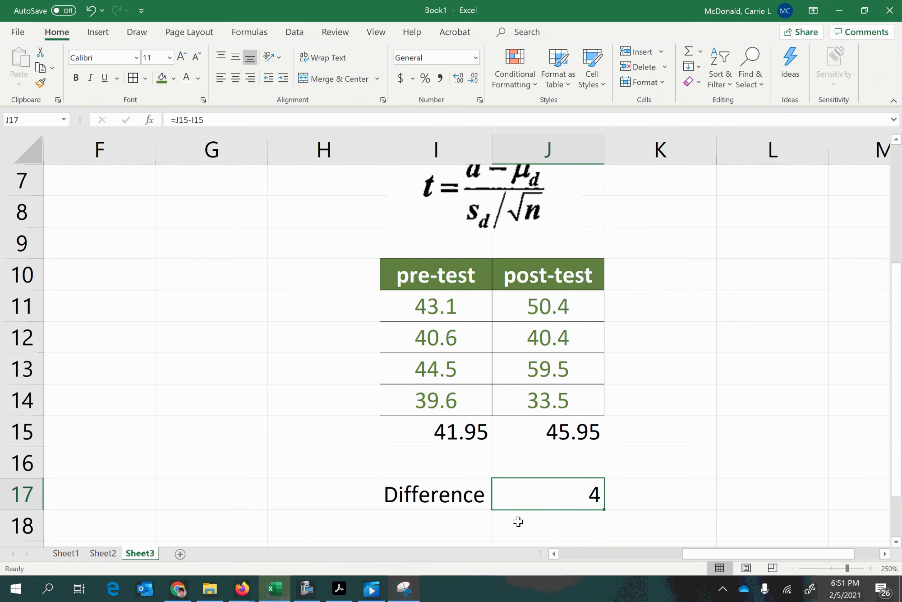
Add a 'Difference' column header beside the post-test header.
left_click(654, 283)
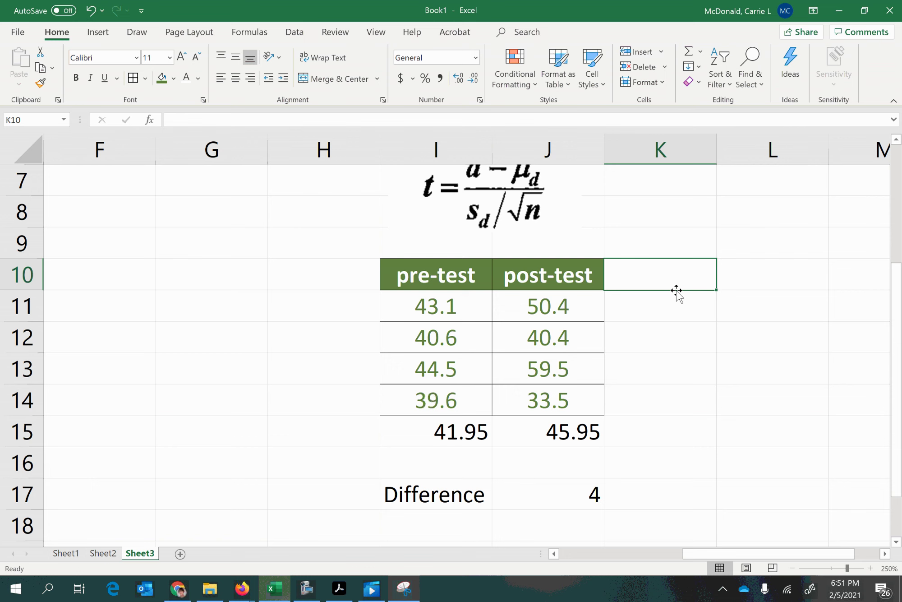
type("Differn")
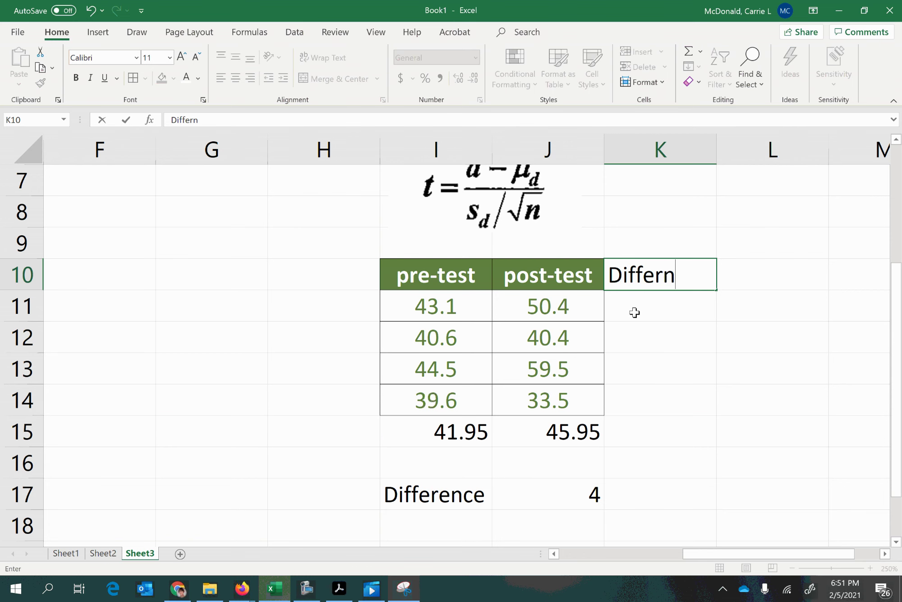
key("BackSpace")
type("ence")
key("Return")
Compute post-test minus pre-test for each pair and fill it down K11:K14.
type("=")
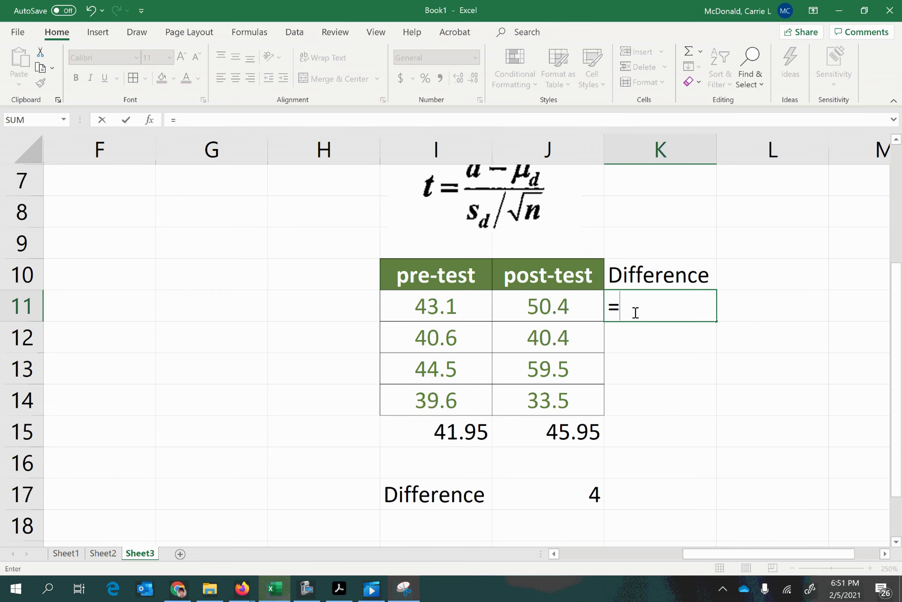
left_click(573, 312)
type("-")
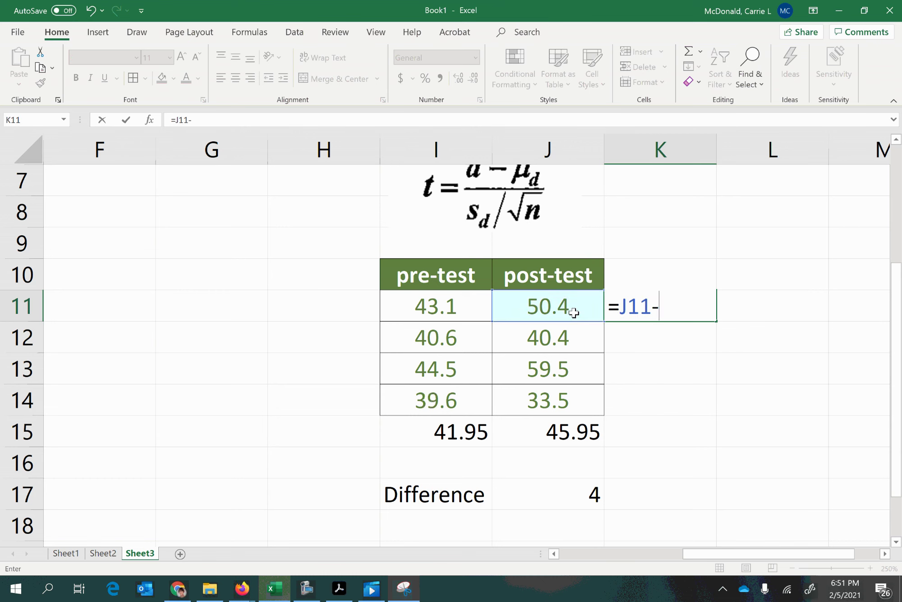
left_click(442, 307)
key("Return")
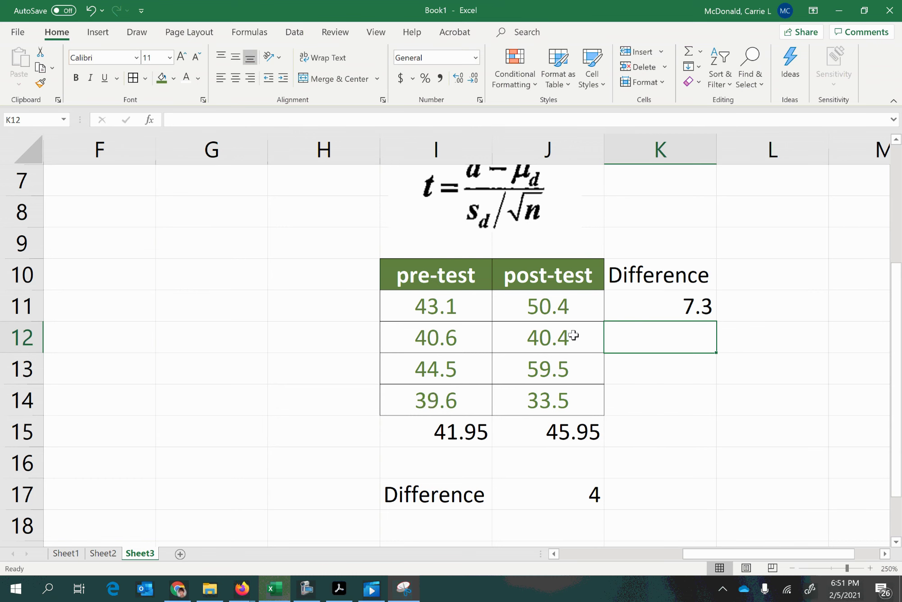
left_click(697, 304)
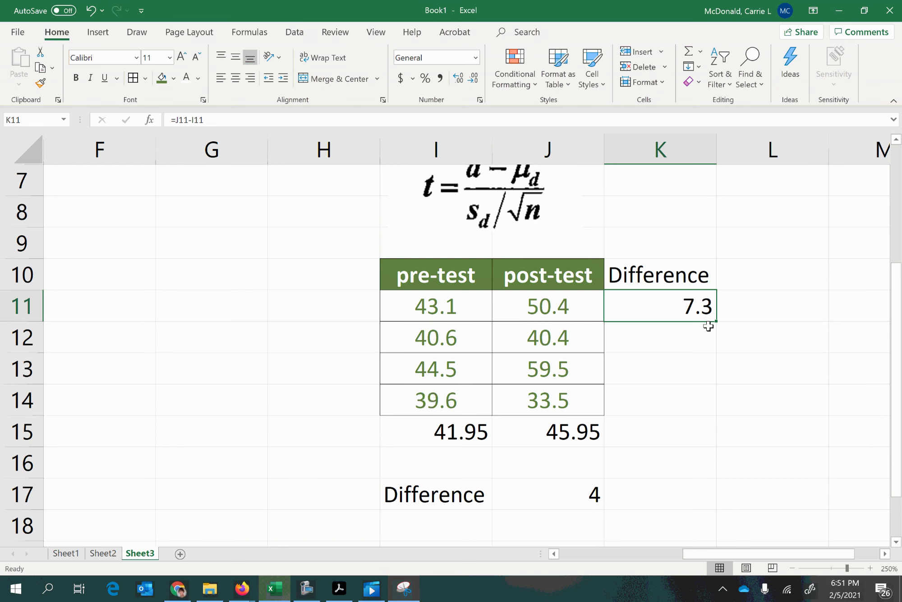
left_click_drag(719, 320, 725, 399)
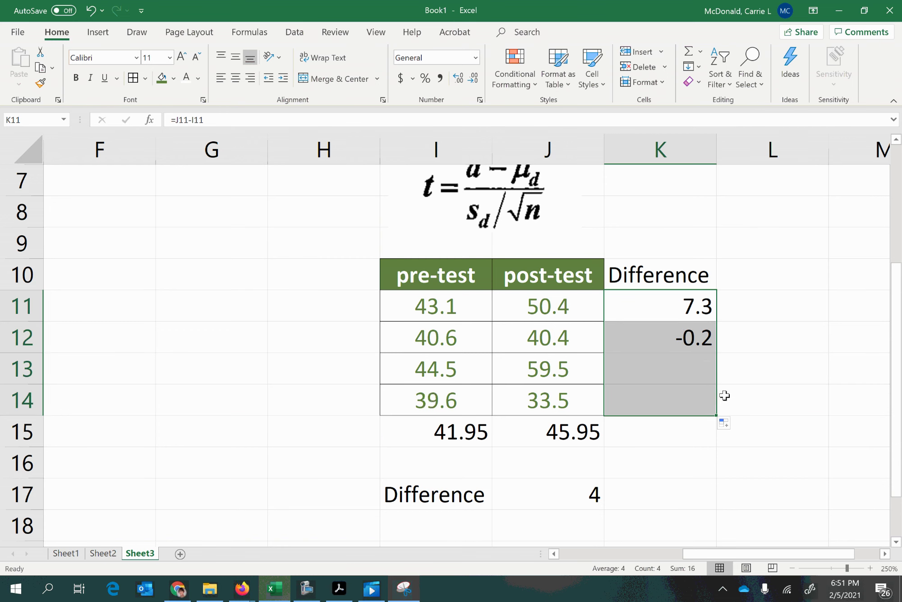
left_click(687, 313)
left_click(697, 369)
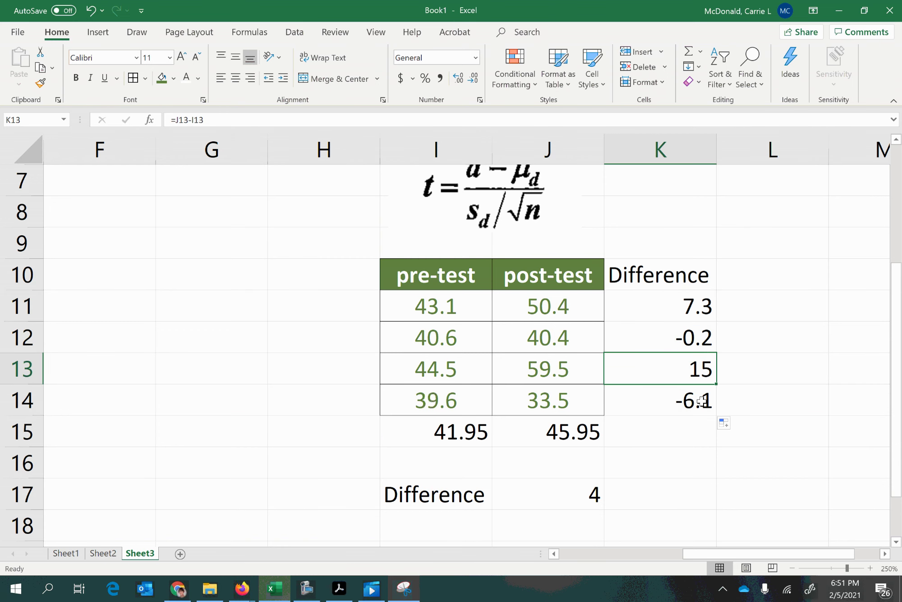
left_click(689, 336)
left_click(690, 409)
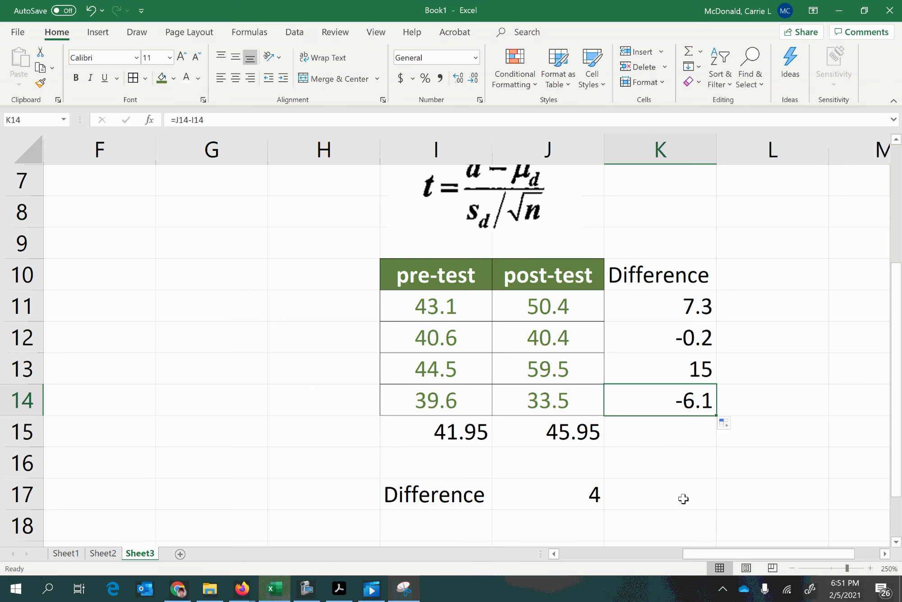
Enter =AVERAGE(K11:K14) in K15, returning 4, and recheck the differences.
left_click(655, 436)
type("=ave")
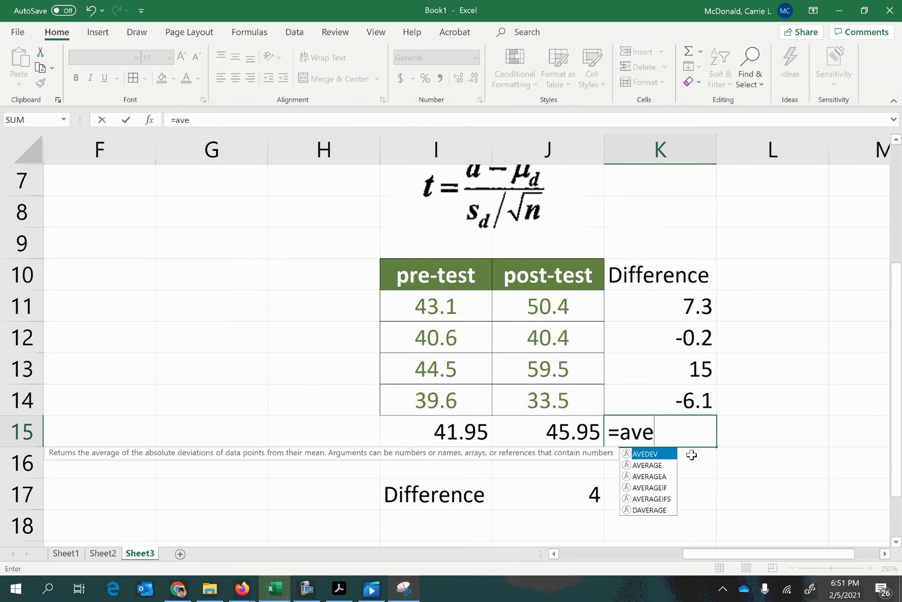
type("rage(")
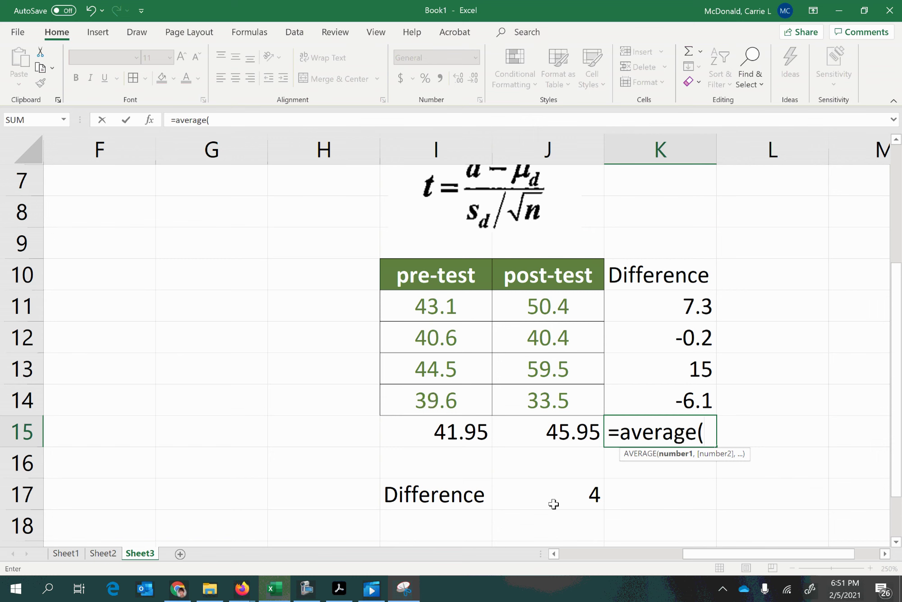
left_click_drag(683, 298, 695, 397)
key("Return")
left_click(690, 432)
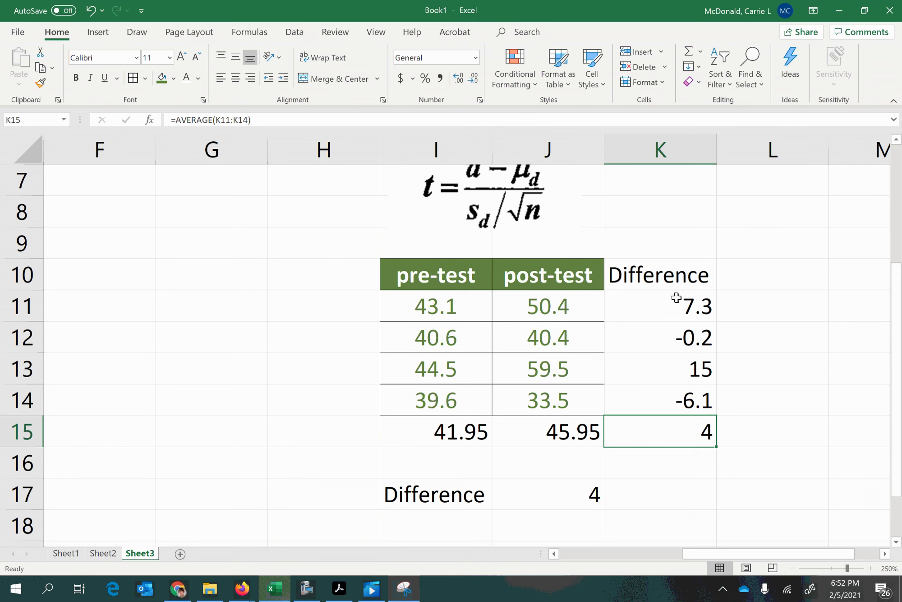
left_click(663, 311)
left_click(648, 336)
left_click(649, 367)
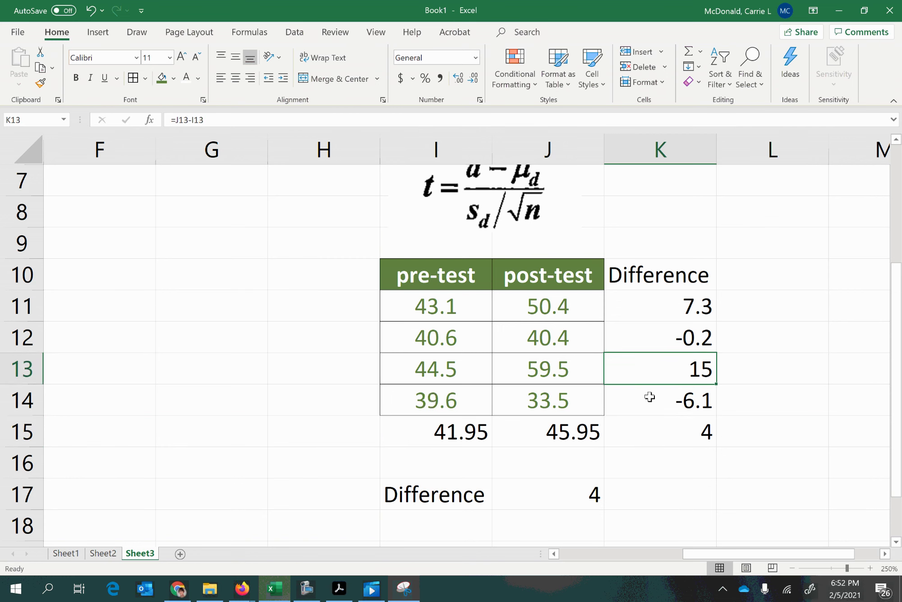
left_click(649, 400)
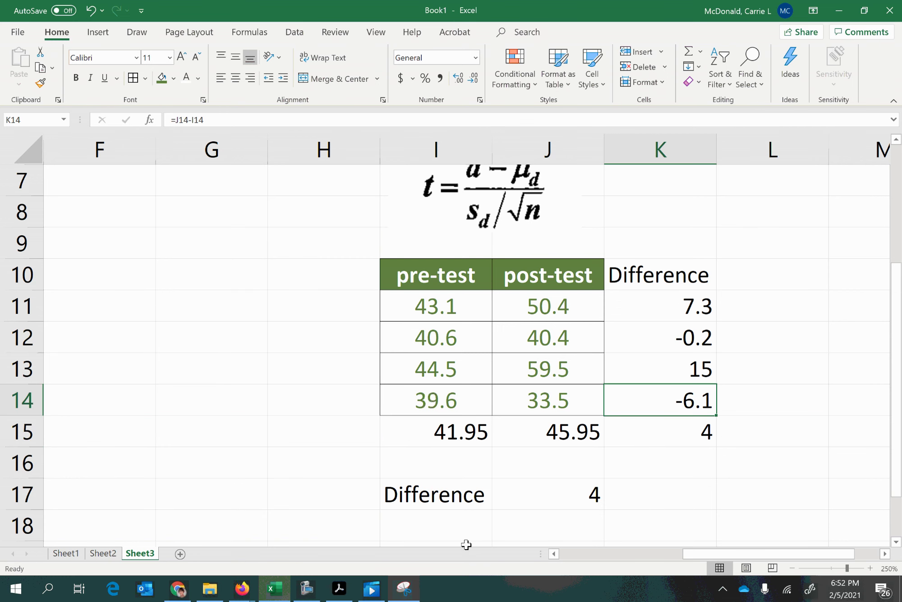
left_click_drag(690, 554, 566, 554)
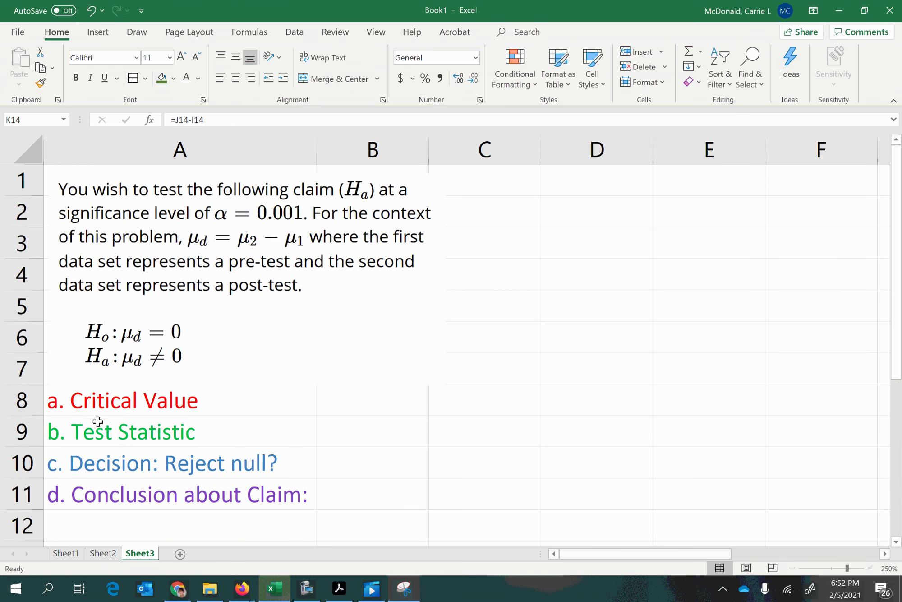
scroll(103, 360, "down", 1)
scroll(144, 388, "up", 1)
Put 'Null: No effect' in D6 and 'Alt: Is an effect' in D7.
left_click(319, 355)
left_click(498, 337)
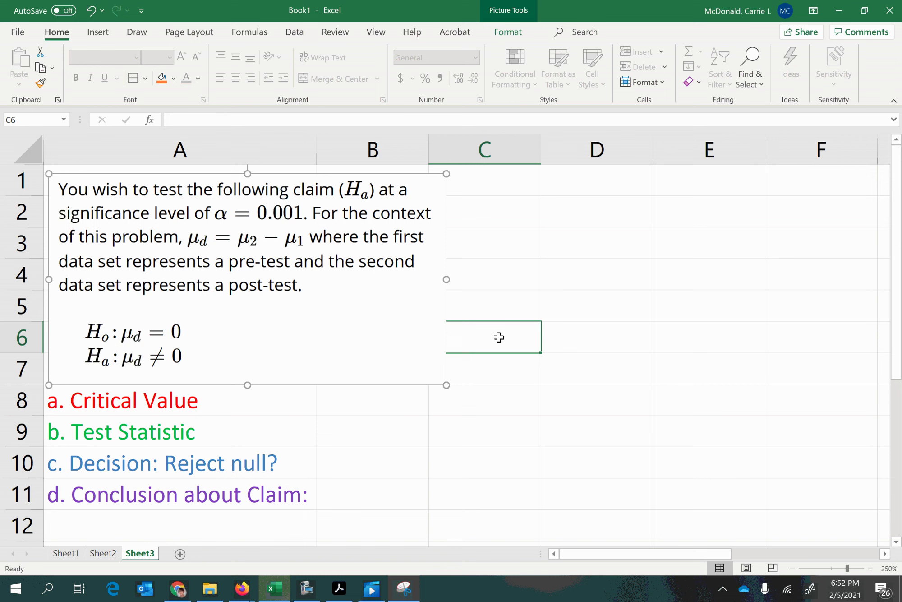
type("Null")
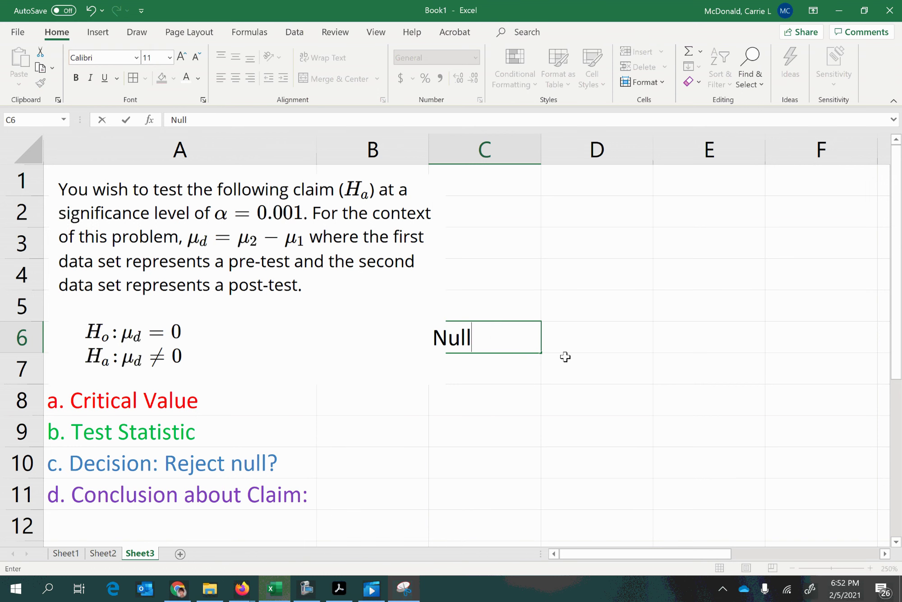
type(": No effect")
key("Return")
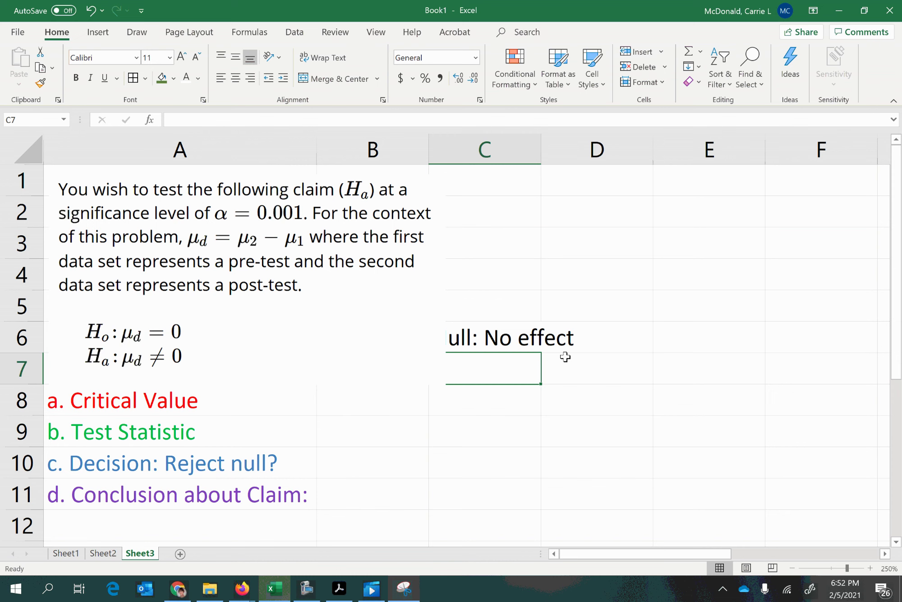
left_click(477, 336)
left_click_drag(476, 353, 559, 358)
left_click(565, 369)
type("A")
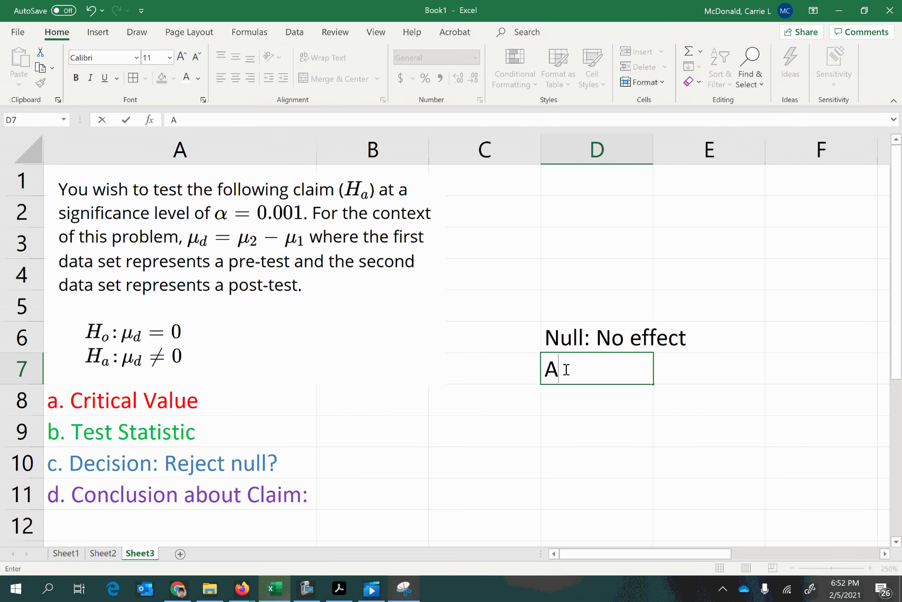
type("lt: Is an effect")
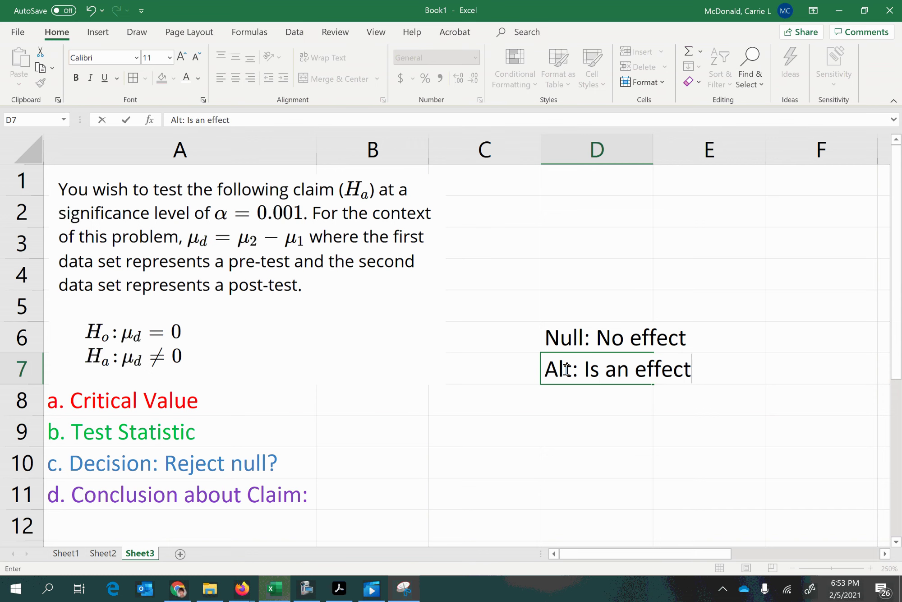
key("Return")
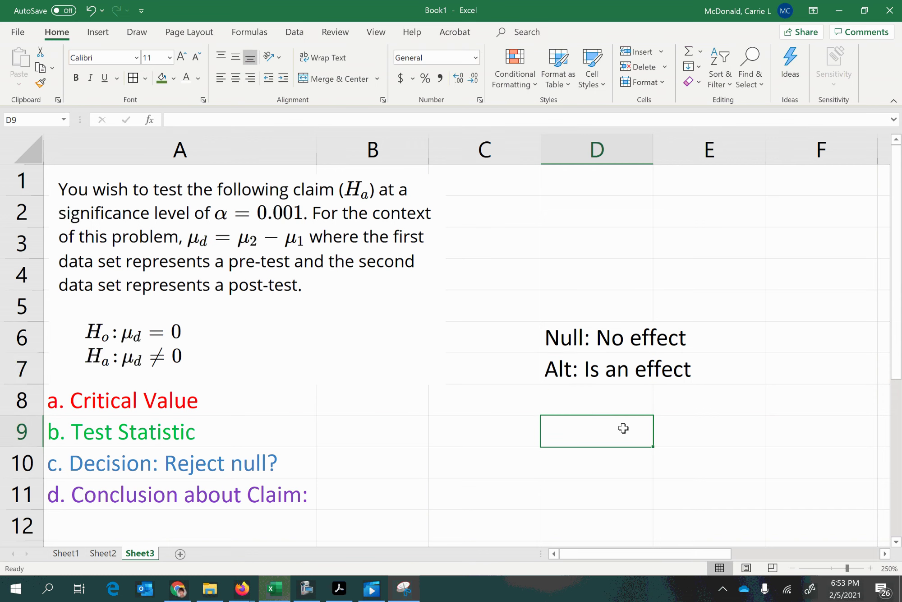
double_click(551, 368)
left_click(535, 412)
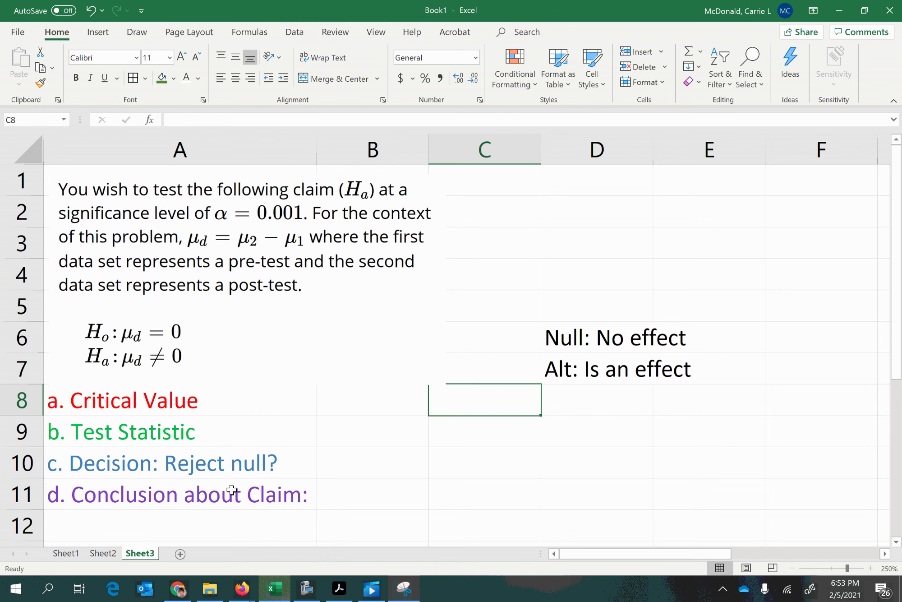
left_click(88, 403)
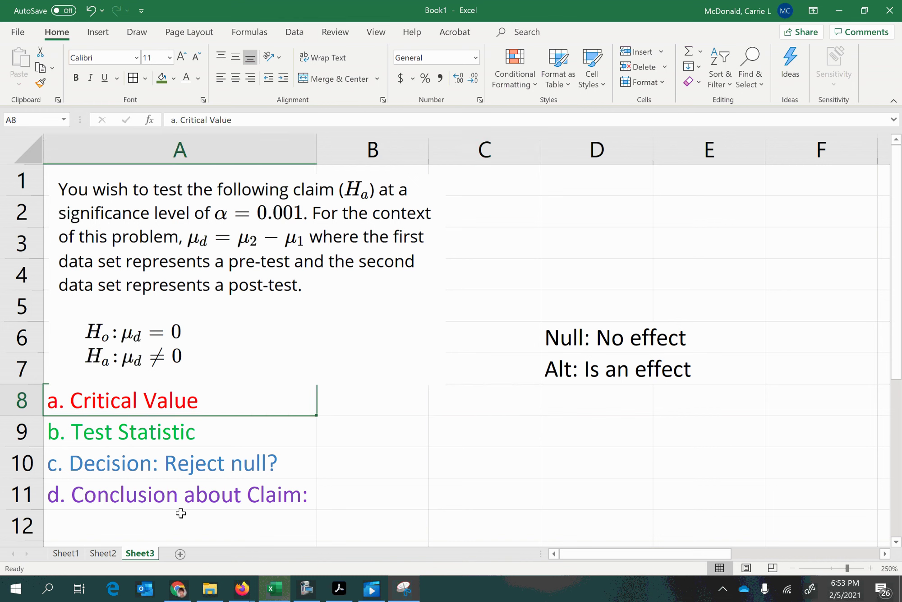
left_click(308, 588)
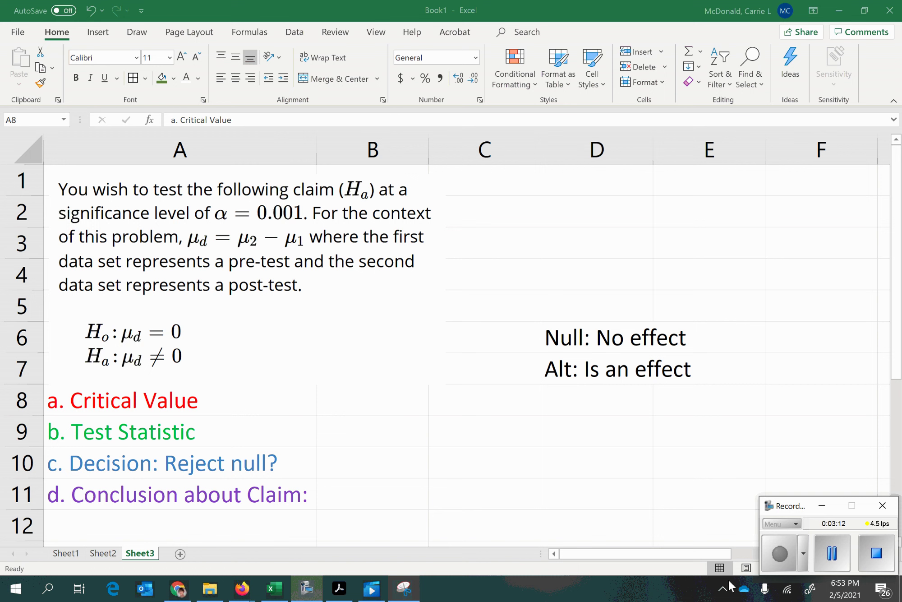
left_click(822, 505)
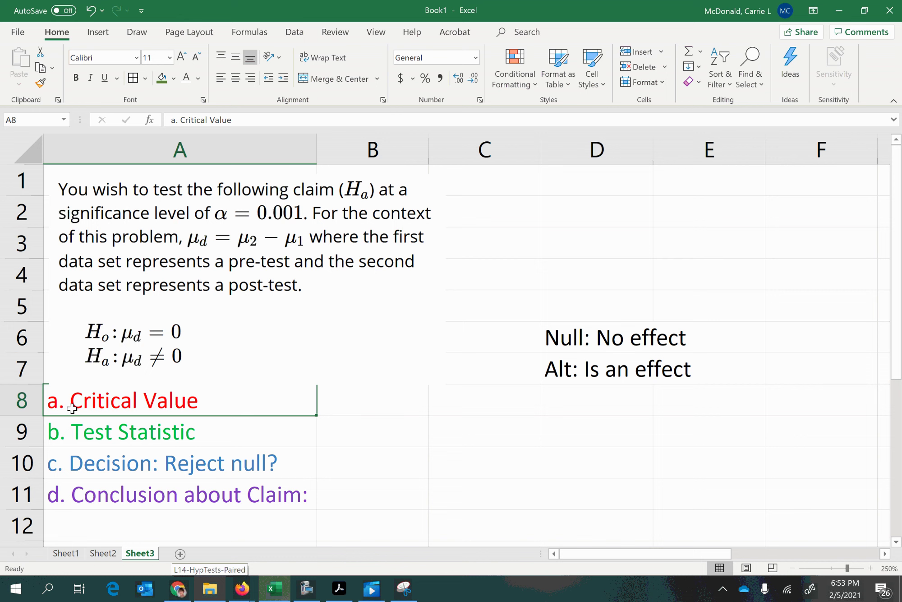
left_click(80, 445)
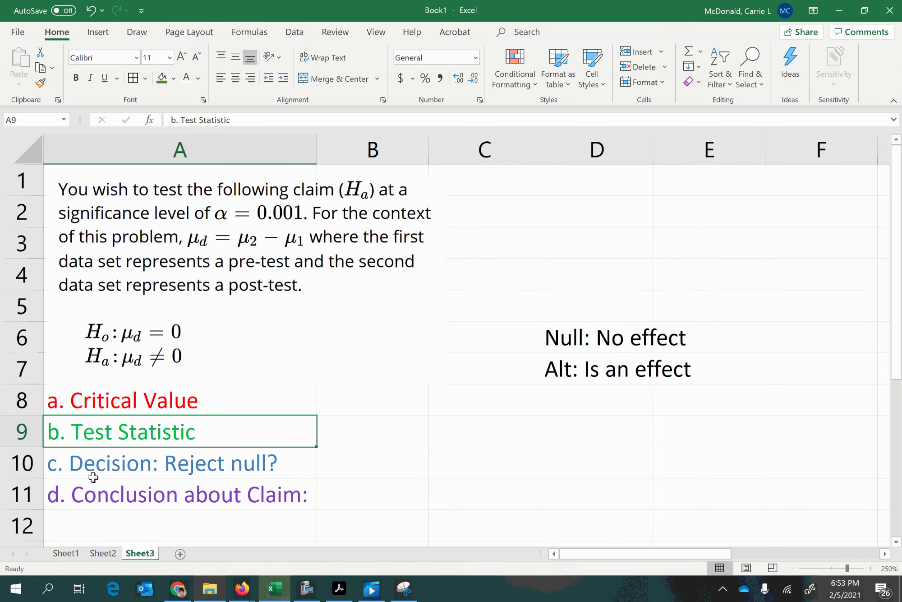
left_click_drag(96, 400, 91, 431)
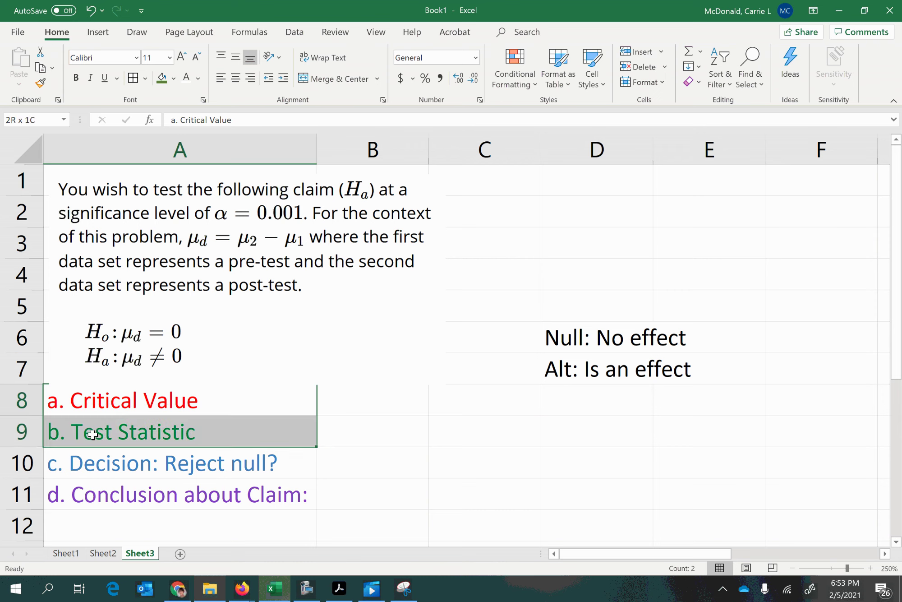
left_click(96, 470)
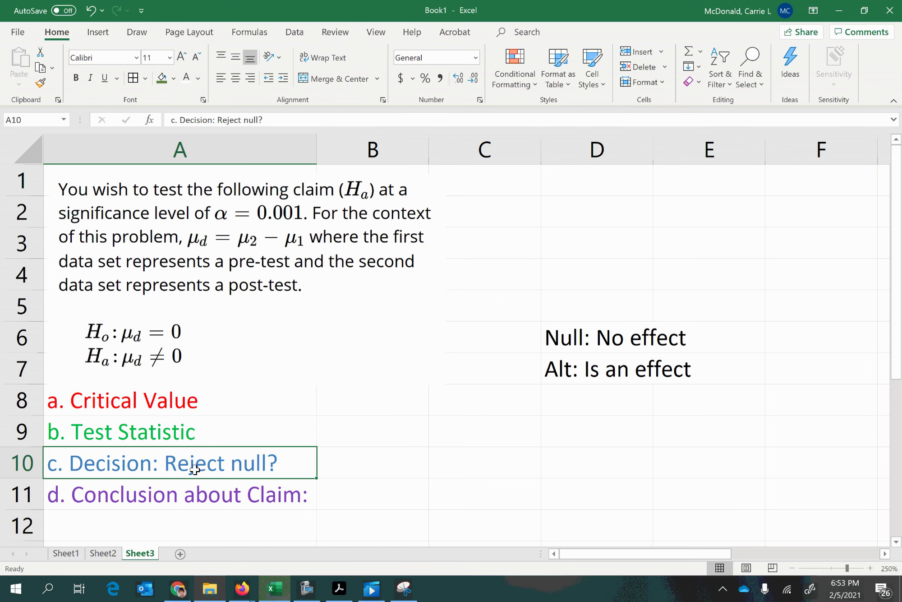
left_click(58, 499)
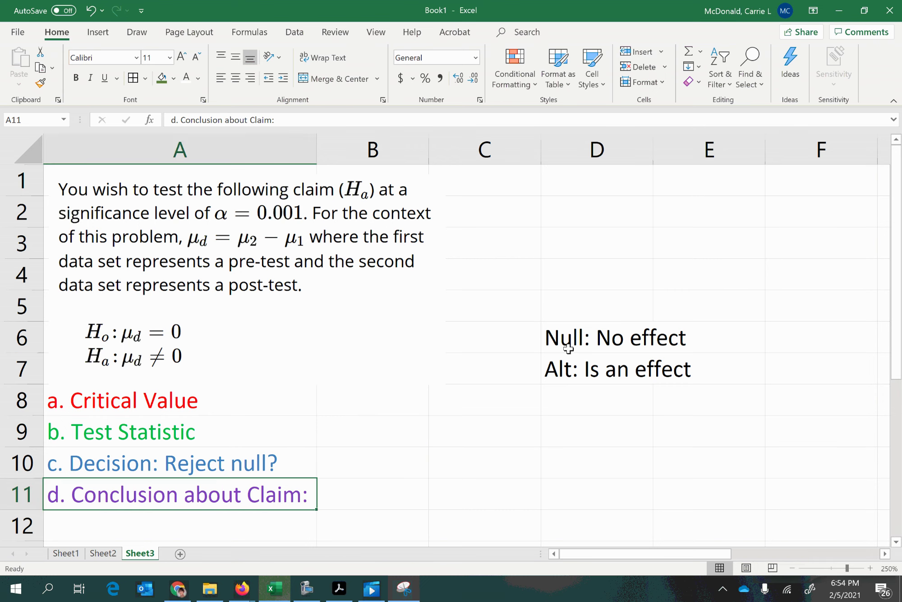
Clear the Null and Alt notes from D6 and D7.
left_click(582, 345)
key("Delete")
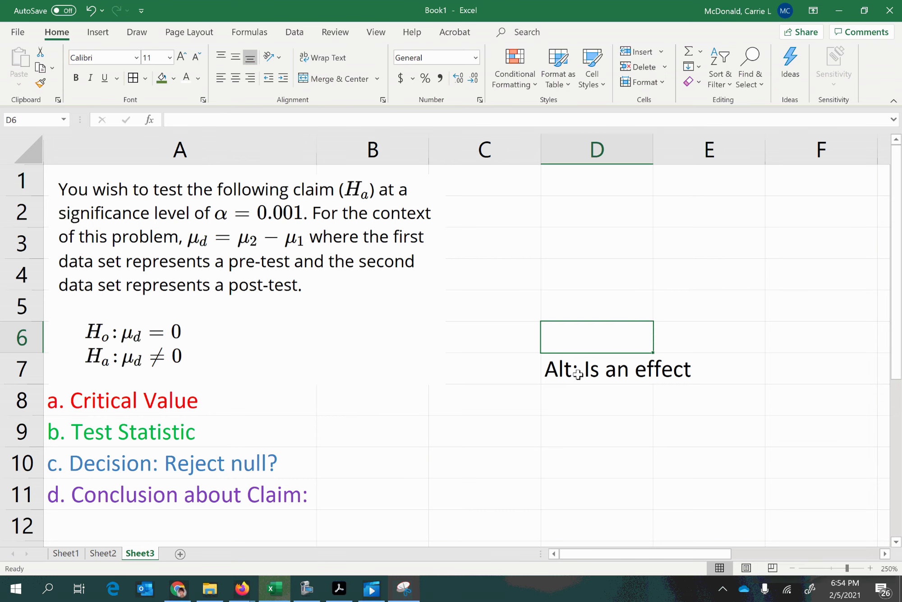
left_click(575, 372)
key("Delete")
Move the Critical Value label to D5 and position the bell-curve picture beneath it.
left_click(164, 411)
left_click_drag(164, 413, 577, 314)
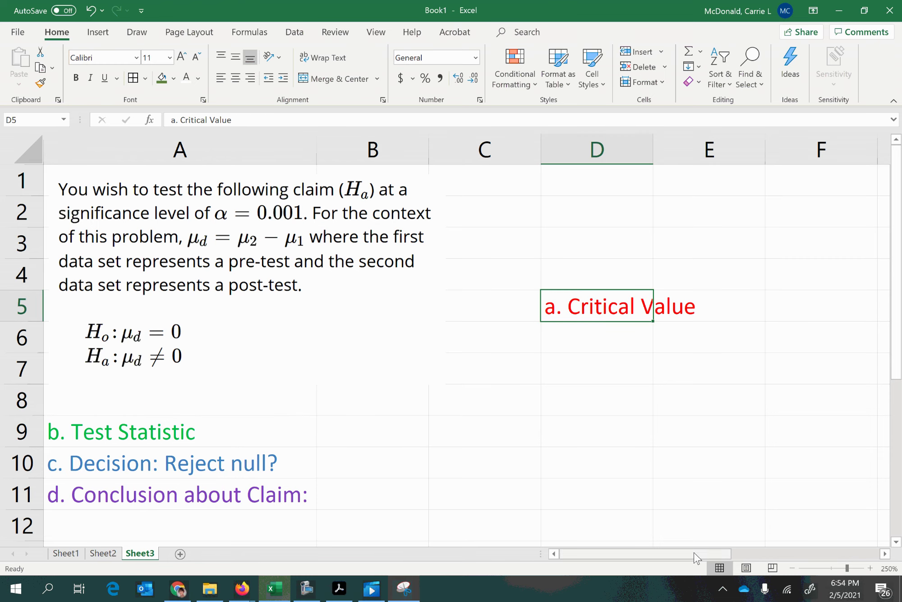
scroll(645, 478, "down", 2)
scroll(647, 468, "down", 3)
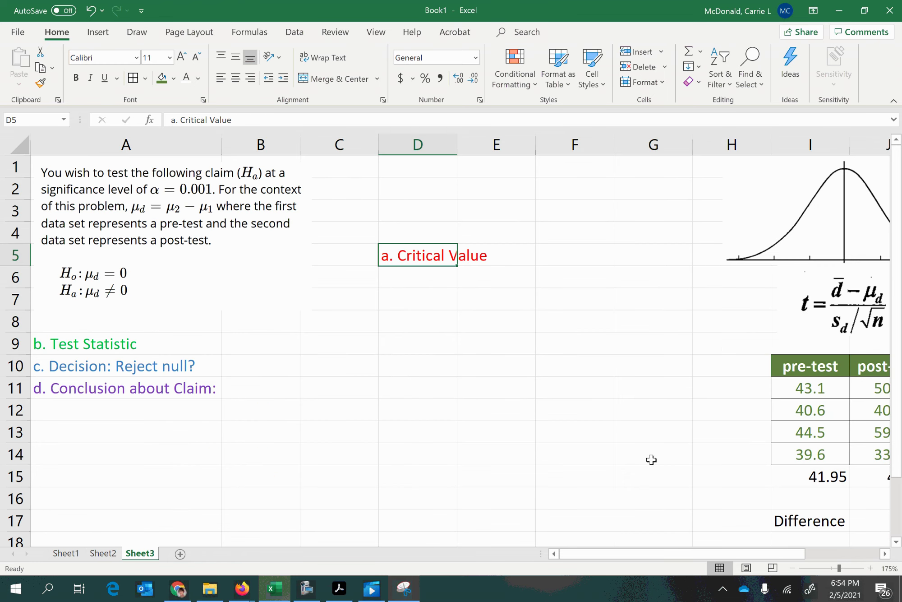
left_click_drag(841, 225, 444, 348)
scroll(417, 495, "up", 2)
scroll(416, 495, "up", 1)
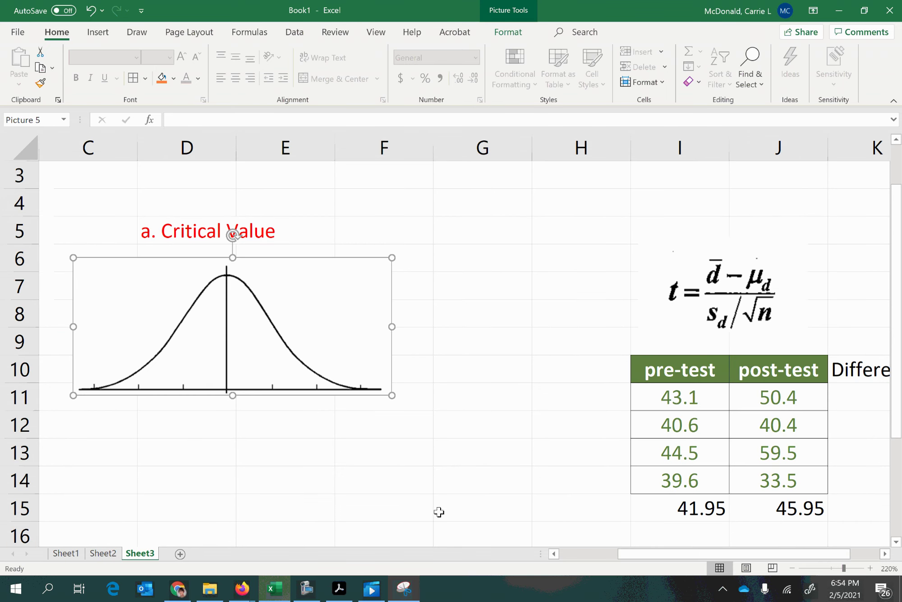
left_click_drag(644, 553, 589, 552)
left_click(511, 447)
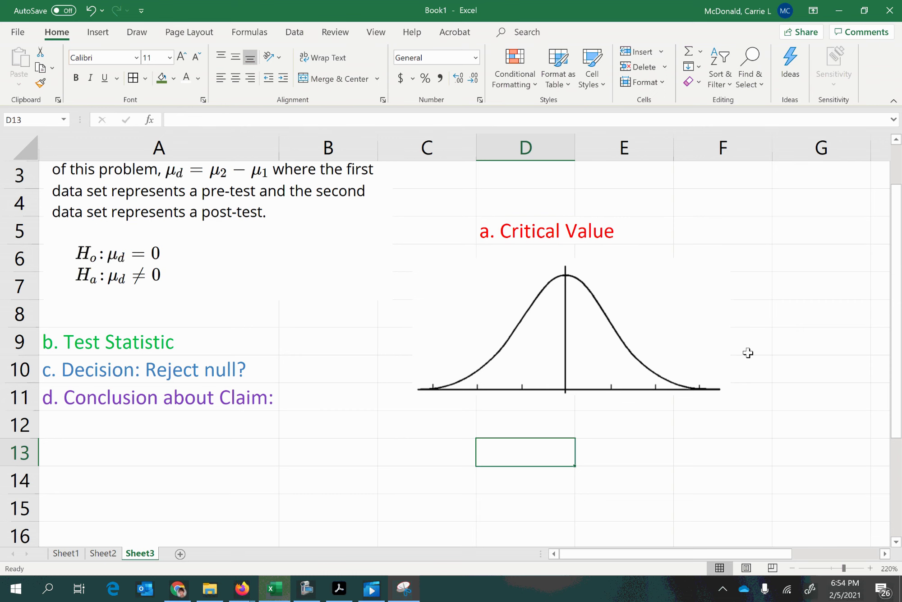
left_click(782, 336)
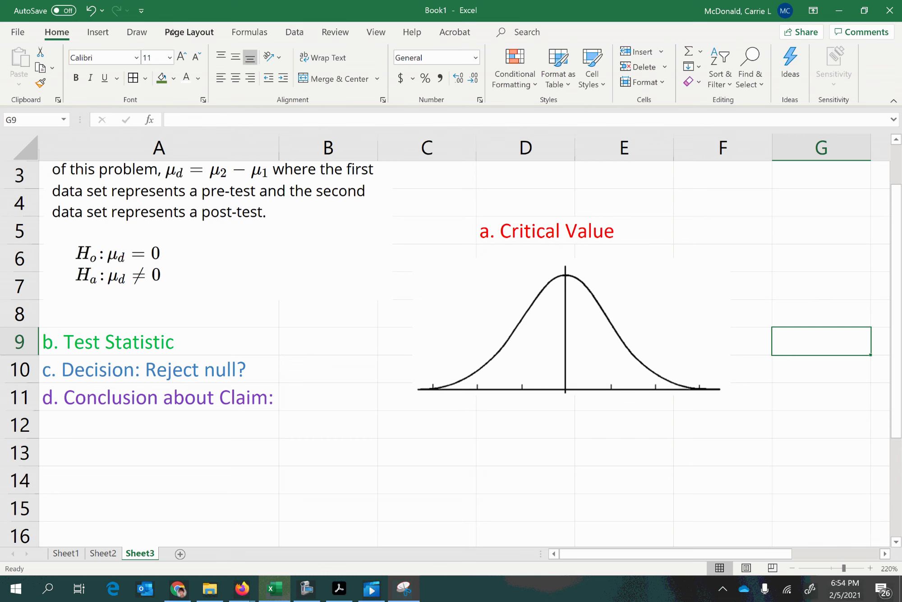
With a purple pen, mark the right tail, write 0 under the centre, circle ≠ in Ha.
left_click(137, 32)
left_click(185, 65)
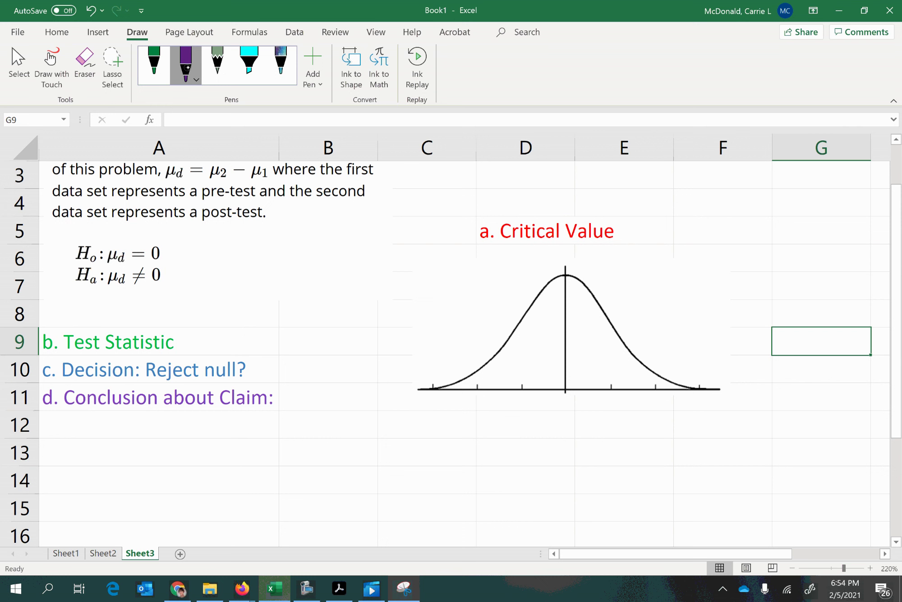
left_click(185, 68)
left_click(182, 77)
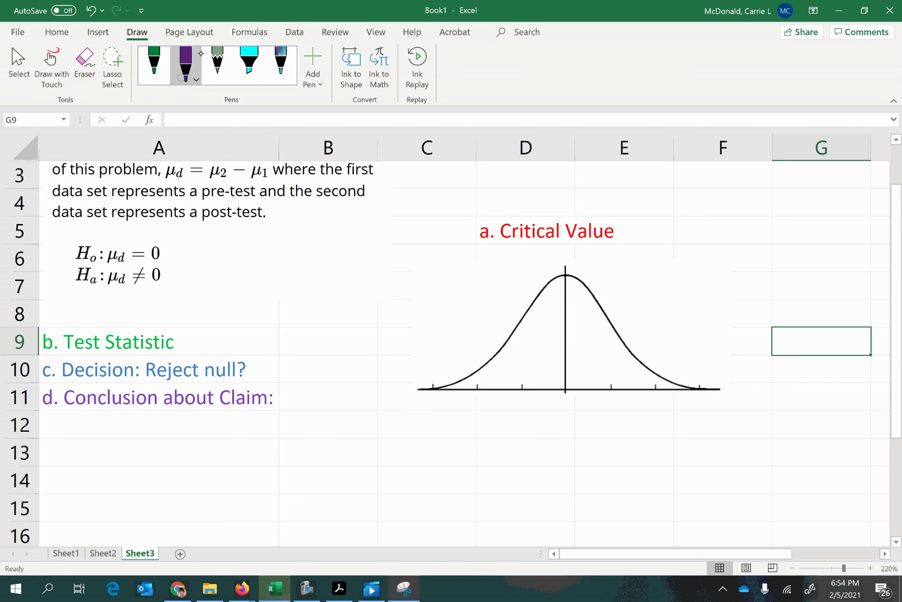
left_click_drag(730, 376, 738, 400)
left_click_drag(563, 399, 567, 395)
left_click_drag(142, 262, 148, 266)
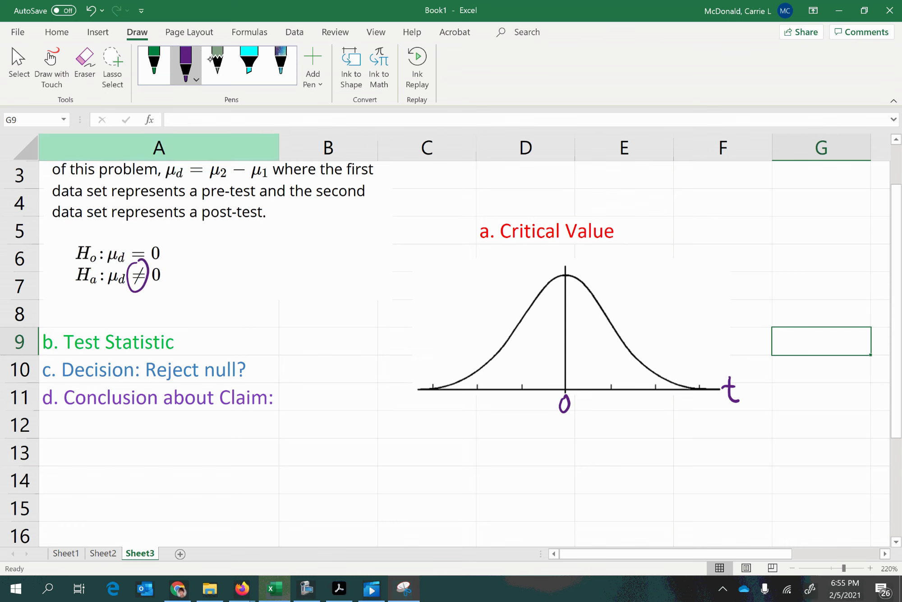
Switch to hot pink ink and mark cv and -cv tick marks on the t-axis.
left_click(196, 80)
left_click(164, 193)
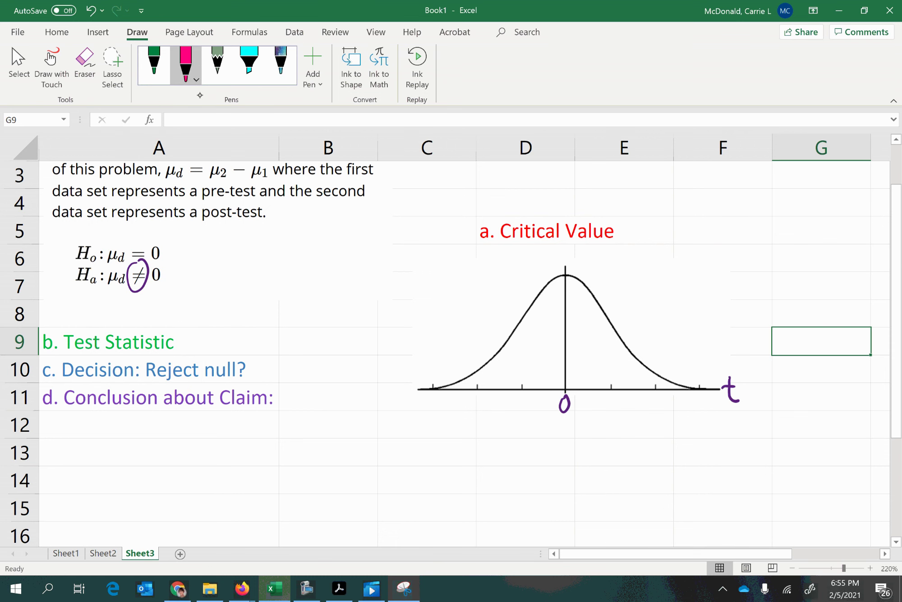
mouse_move(655, 372)
left_mouse_down()
mouse_move(648, 427)
mouse_move(665, 414)
left_mouse_up()
mouse_move(479, 369)
left_mouse_down()
mouse_move(476, 395)
mouse_move(464, 412)
left_mouse_up()
mouse_move(473, 407)
left_mouse_down()
mouse_move(465, 413)
mouse_move(474, 419)
left_mouse_up()
left_click_drag(477, 405, 491, 405)
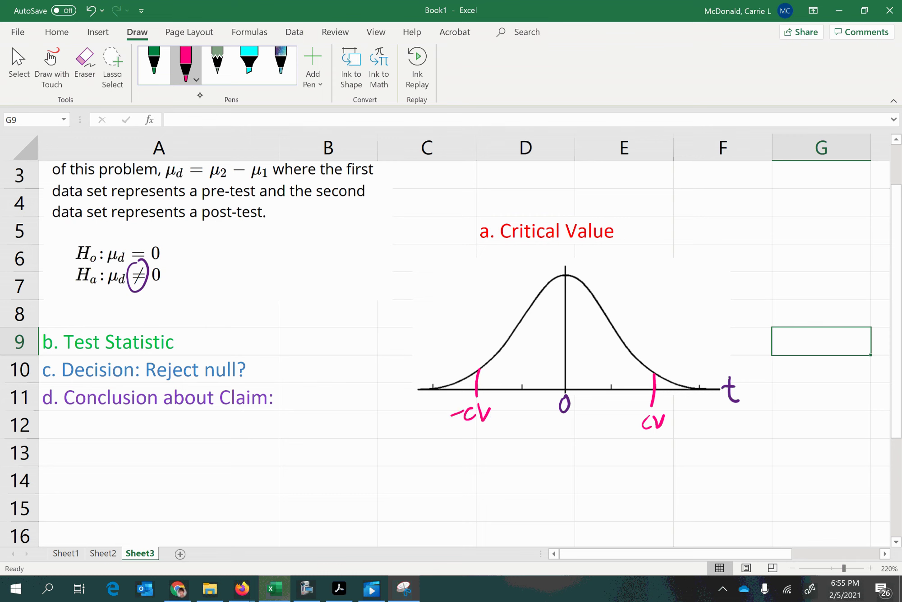
Shade both tails beyond ±cv and write α/2 above each.
left_click_drag(655, 385, 668, 382)
left_click_drag(667, 387, 675, 387)
left_click_drag(448, 387, 456, 381)
left_click_drag(457, 389, 468, 378)
left_click_drag(677, 360, 663, 381)
left_click_drag(678, 327, 690, 353)
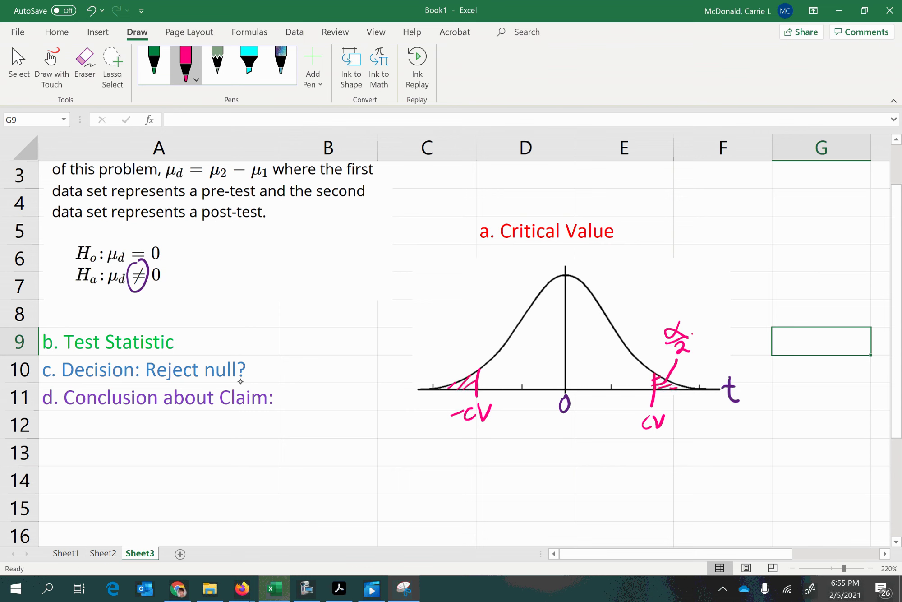
mouse_move(419, 334)
left_mouse_down()
mouse_move(406, 345)
mouse_move(424, 336)
mouse_move(428, 370)
left_mouse_up()
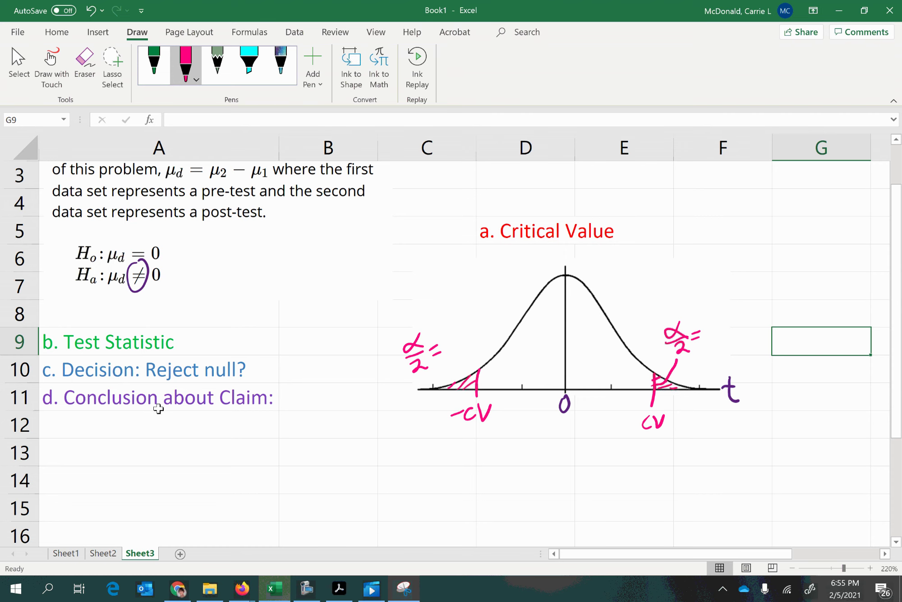
Circle α = 0.001 in the problem and write .0005 after both α/2 tail labels.
scroll(162, 406, "up", 2)
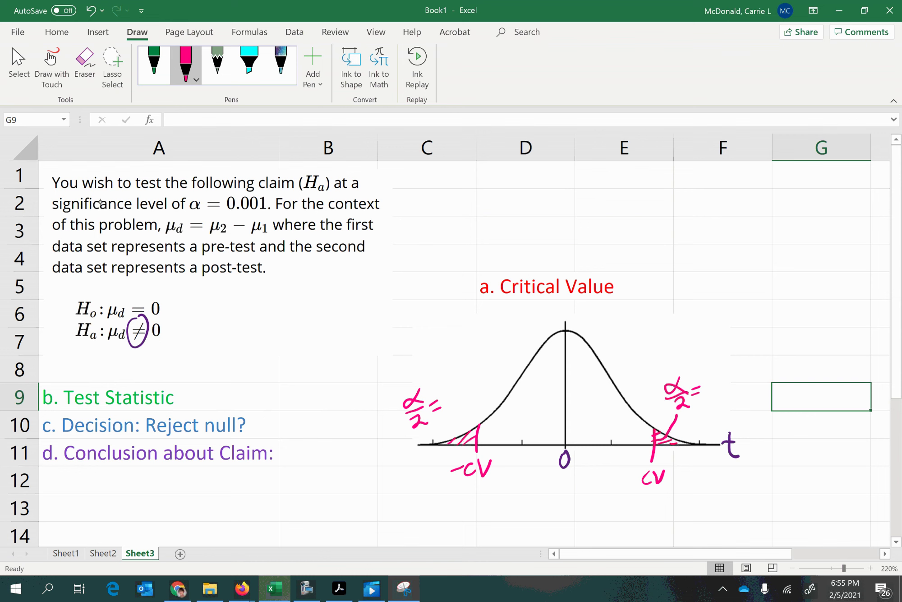
mouse_move(247, 189)
left_mouse_down()
mouse_move(185, 204)
mouse_move(225, 216)
mouse_move(276, 209)
mouse_move(251, 190)
left_mouse_up()
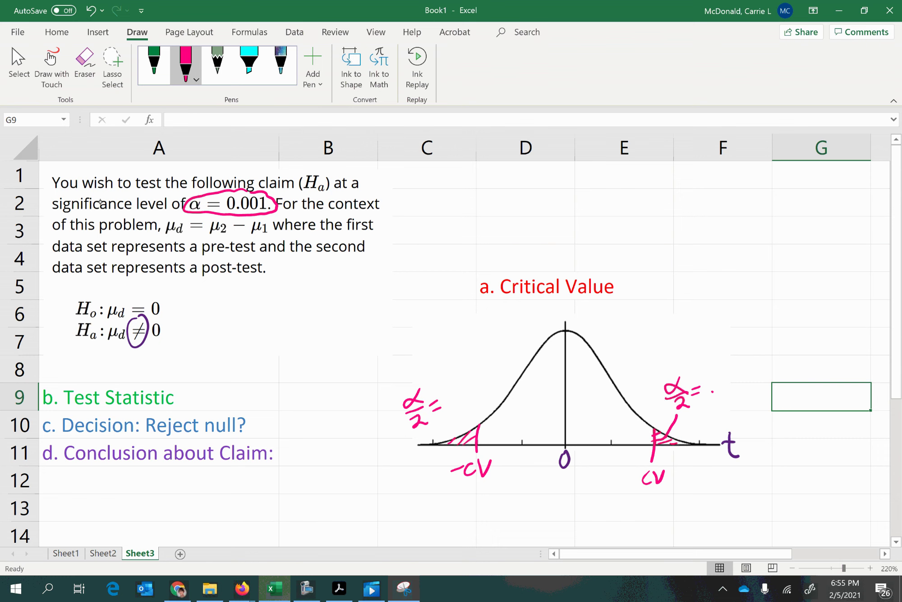
mouse_move(721, 376)
left_mouse_down()
mouse_move(715, 385)
mouse_move(765, 355)
left_mouse_up()
left_click(441, 408)
mouse_move(457, 392)
left_mouse_down()
mouse_move(451, 402)
mouse_move(456, 392)
left_mouse_up()
mouse_move(465, 387)
left_mouse_down()
mouse_move(483, 390)
mouse_move(491, 369)
left_mouse_up()
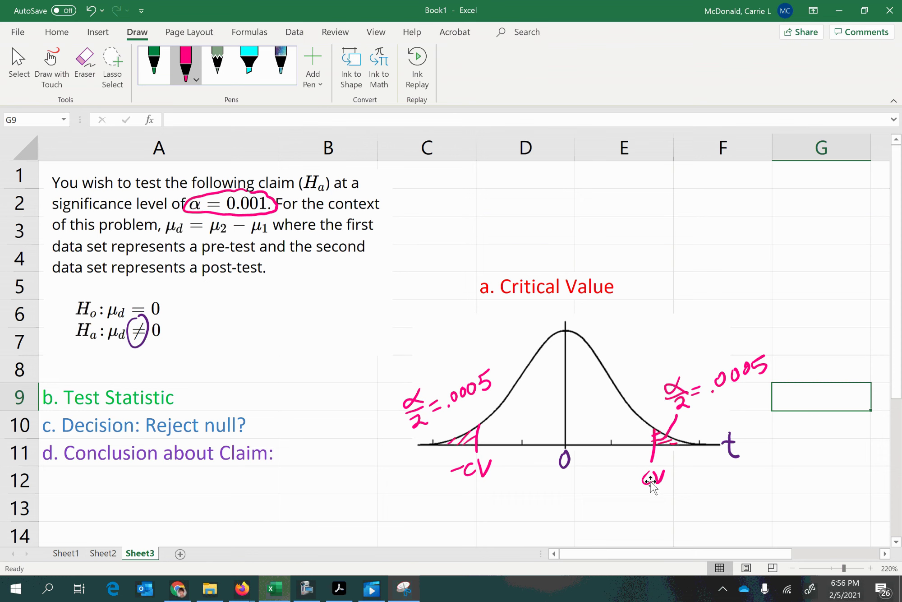
Enter =T.INV.2T(.001,3) in F5 to get the critical value 12.92398.
left_click(709, 298)
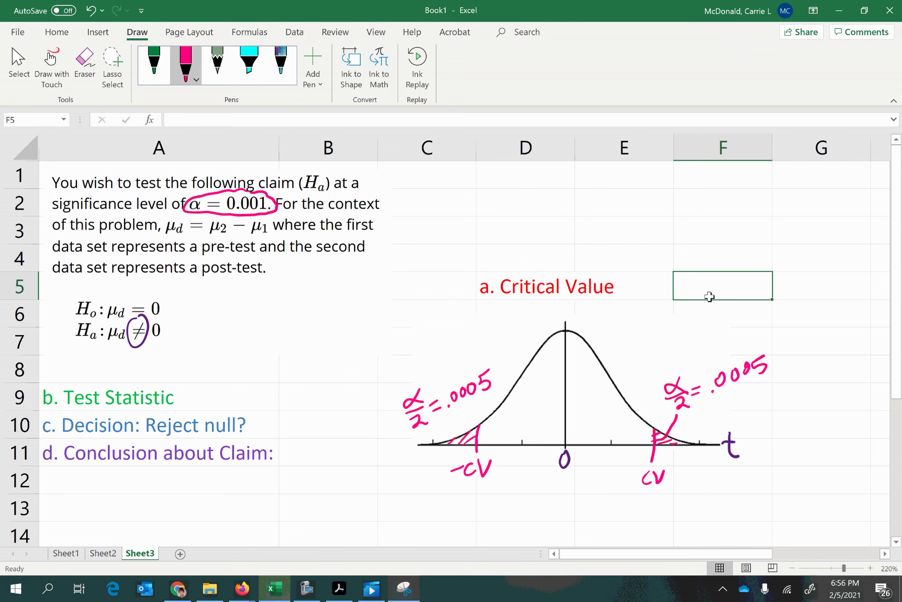
type("=t.inv")
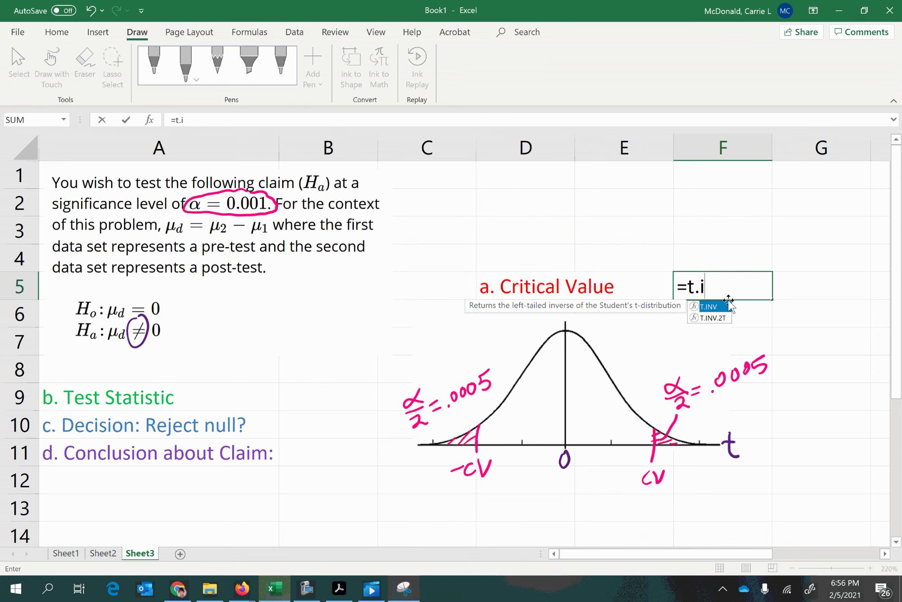
double_click(701, 317)
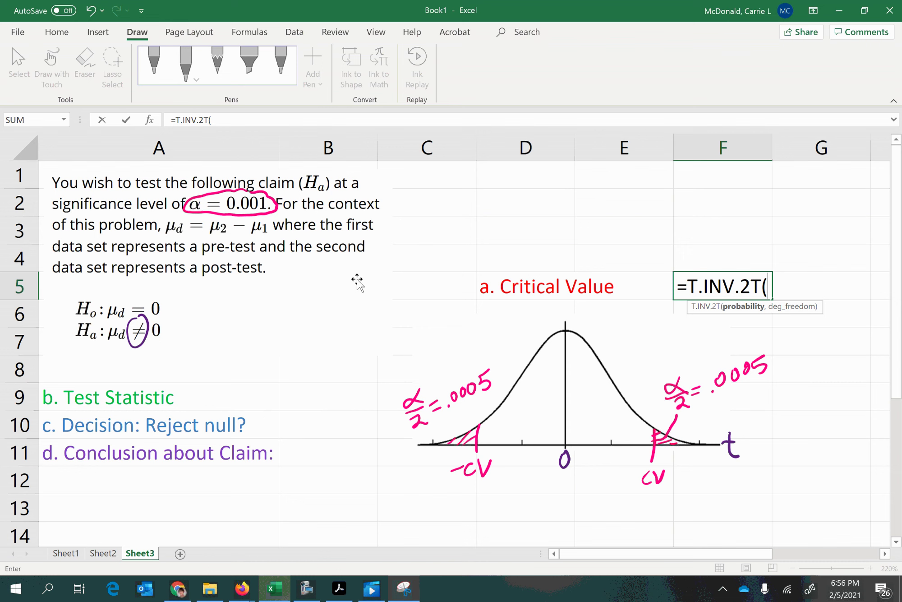
type("..01")
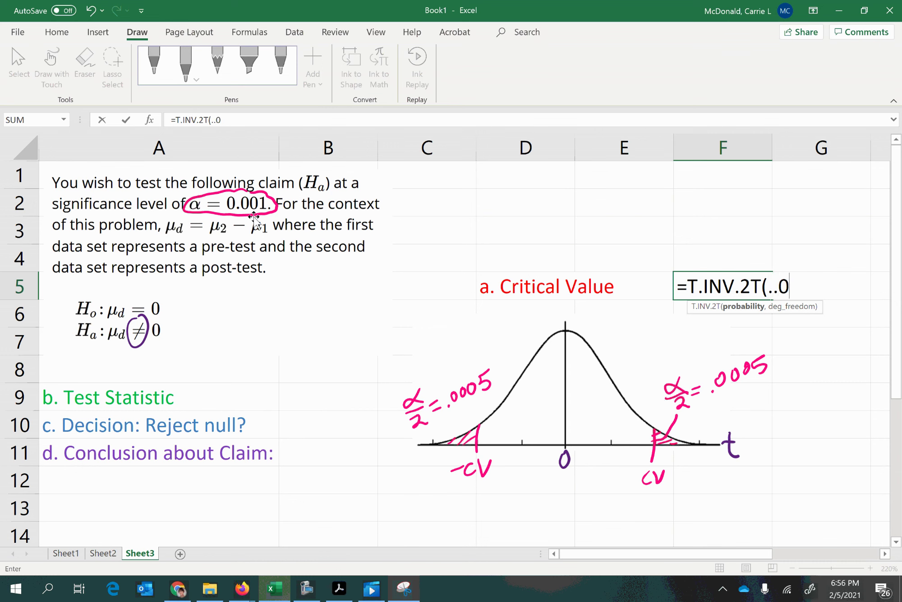
key("BackSpace")
key("BackSpace")
key("BackSpace")
type("001,")
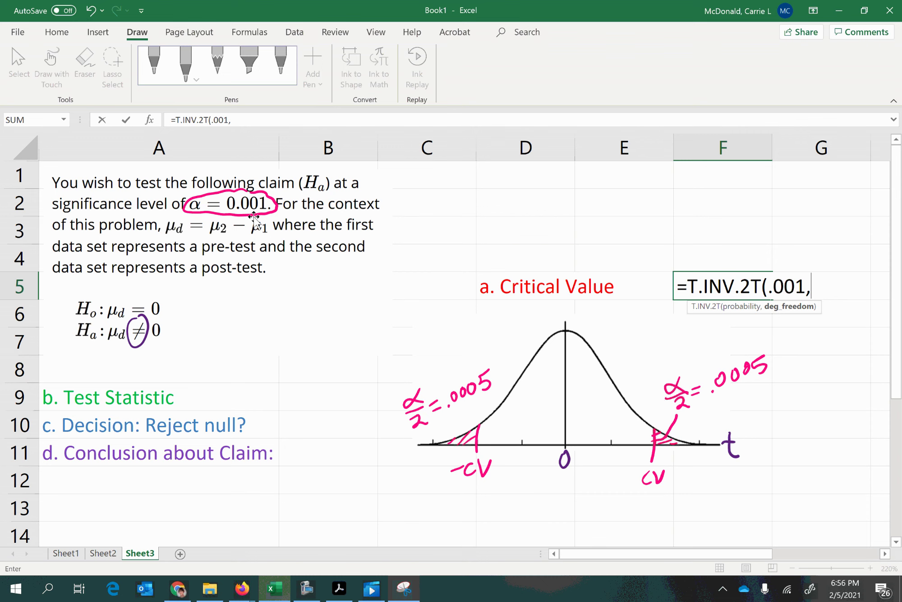
left_click(884, 556)
left_click(885, 556)
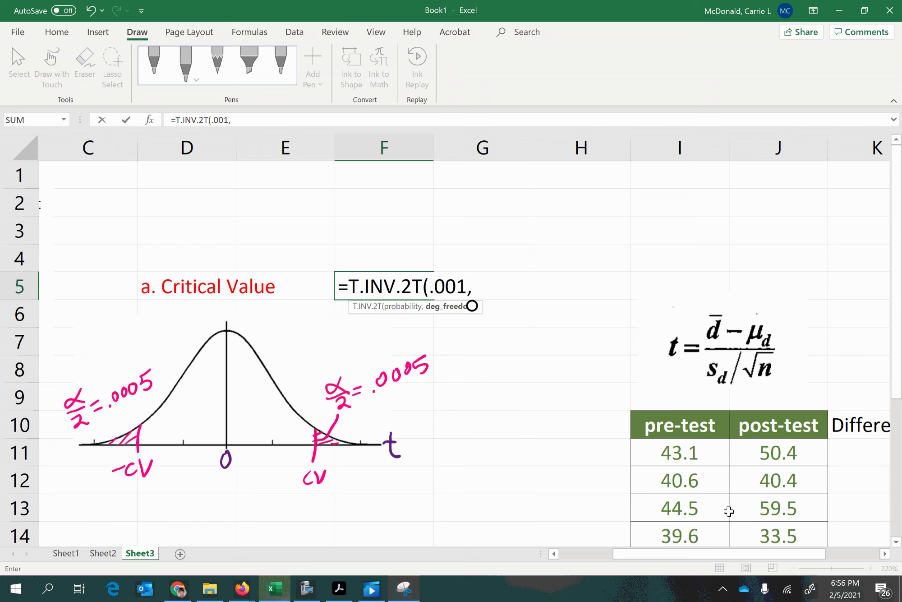
scroll(728, 511, "down", 1)
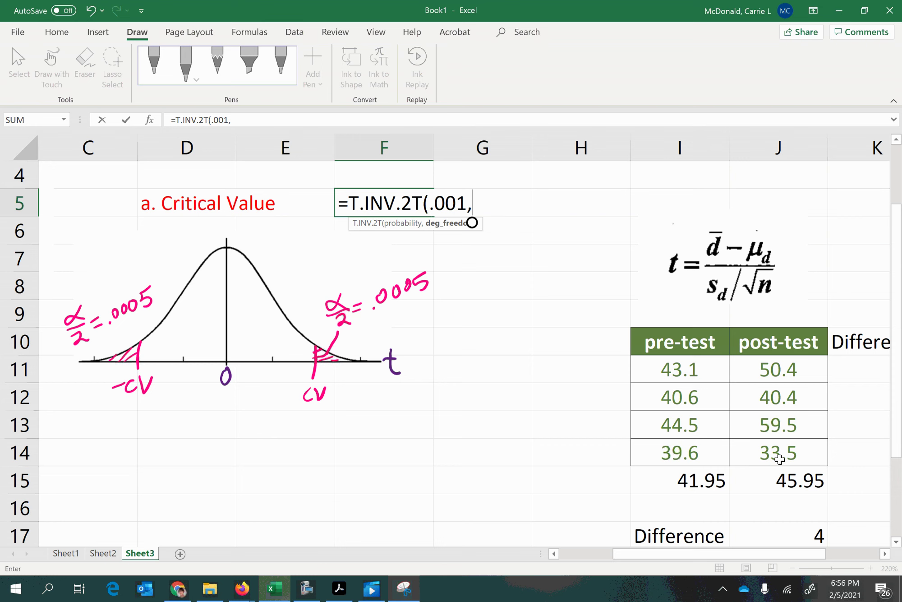
type("3)")
key("Return")
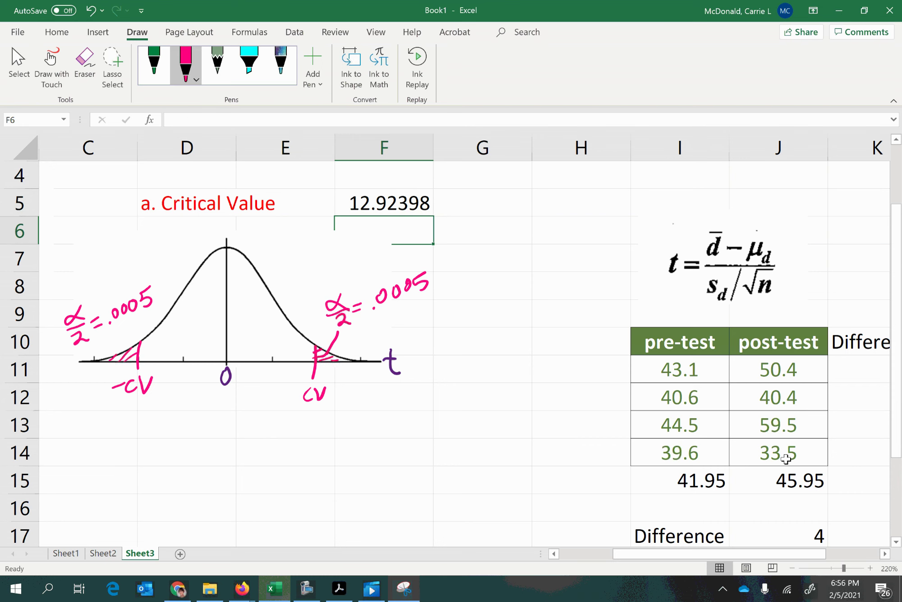
Handwrite 12.924 under cv and -12.924 under -cv on the t-curve.
left_click(354, 202)
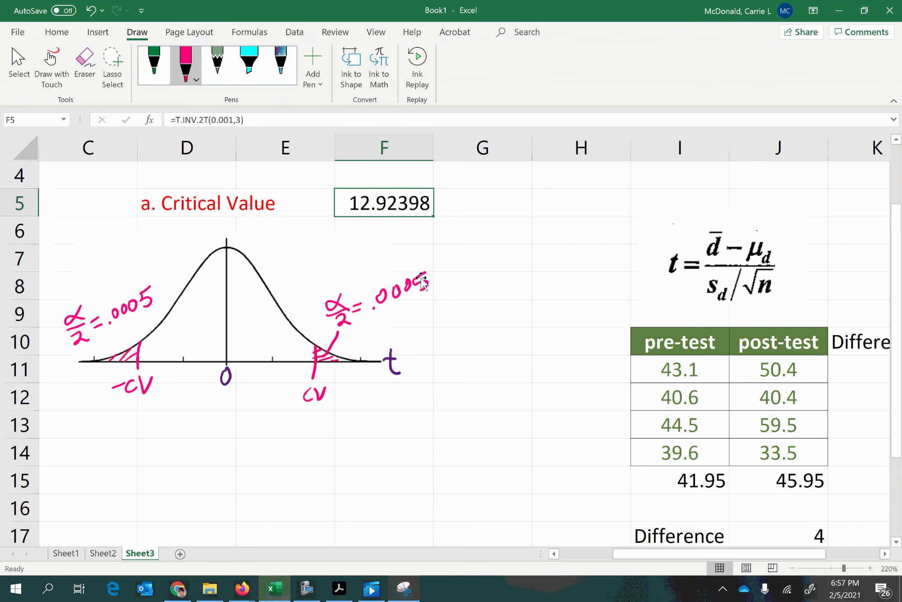
mouse_move(289, 417)
left_mouse_down()
mouse_move(288, 438)
mouse_move(338, 432)
left_mouse_up()
left_click_drag(341, 417, 345, 439)
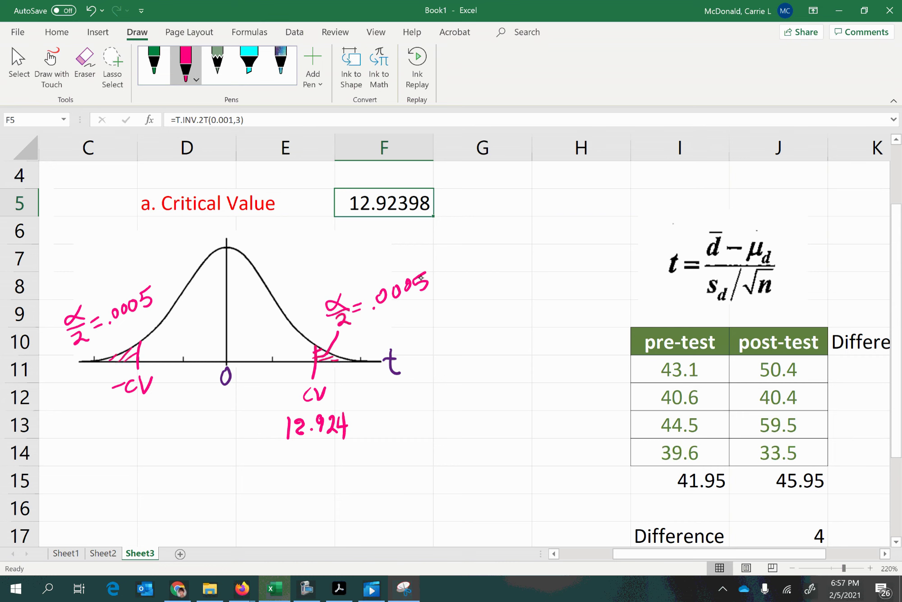
left_click_drag(89, 423, 106, 432)
left_click_drag(111, 414, 118, 417)
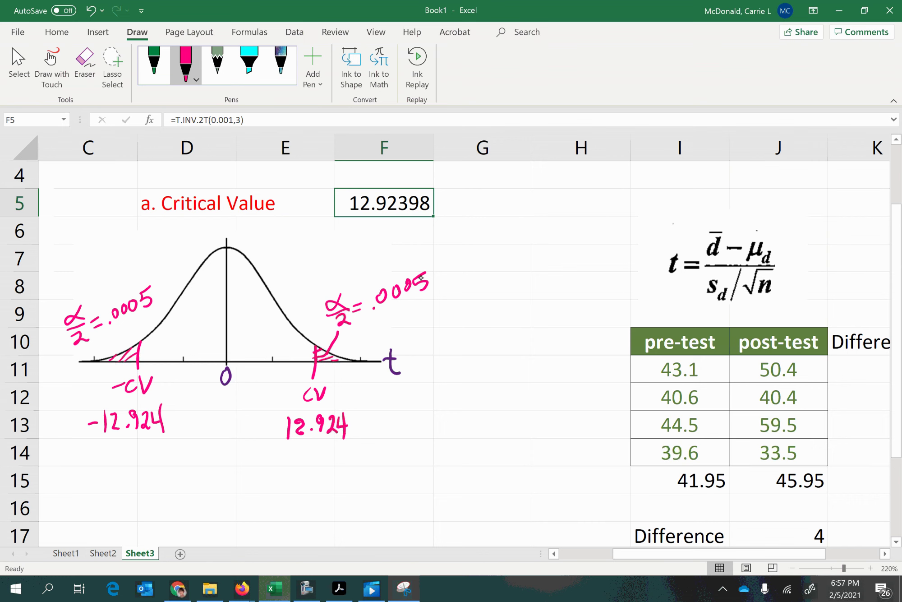
Replace the T.DIST attempt in F5 with the one-tailed inverse formula =T.INV(0.005,3).
type("=")
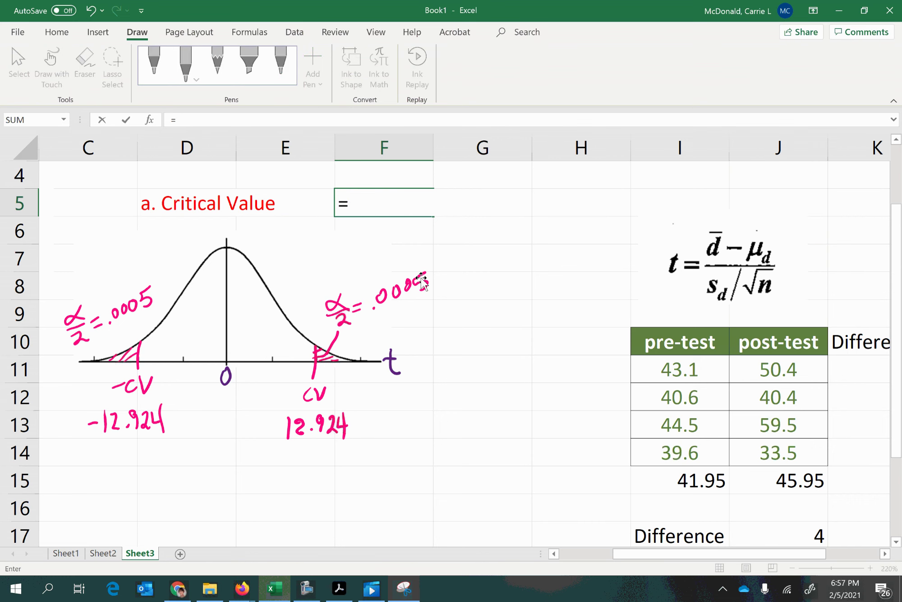
type("t.dist")
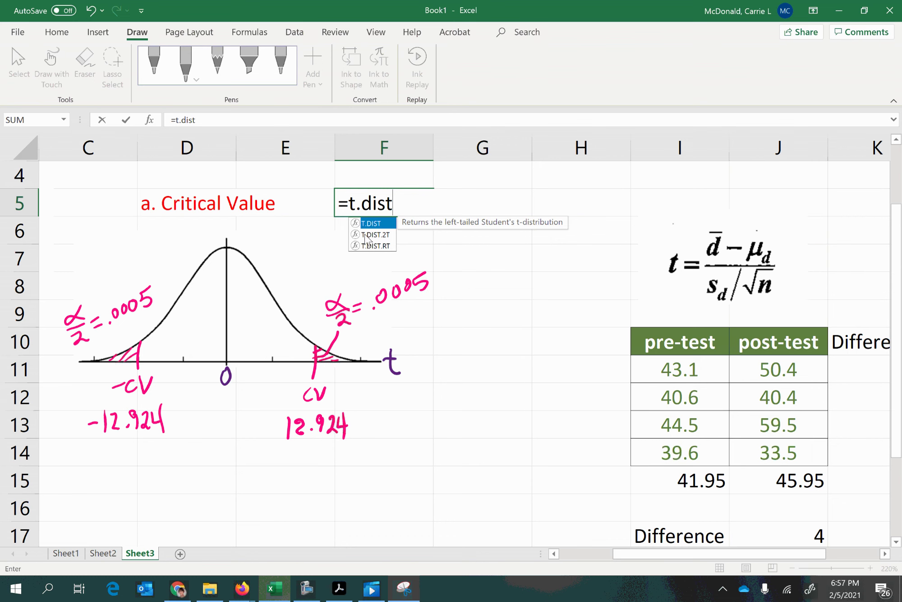
type("(")
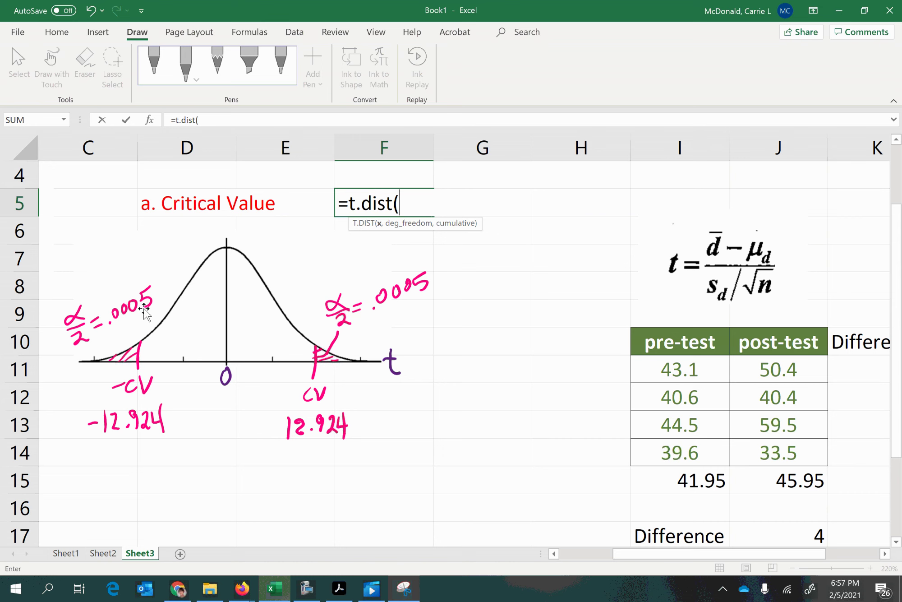
type(".0005")
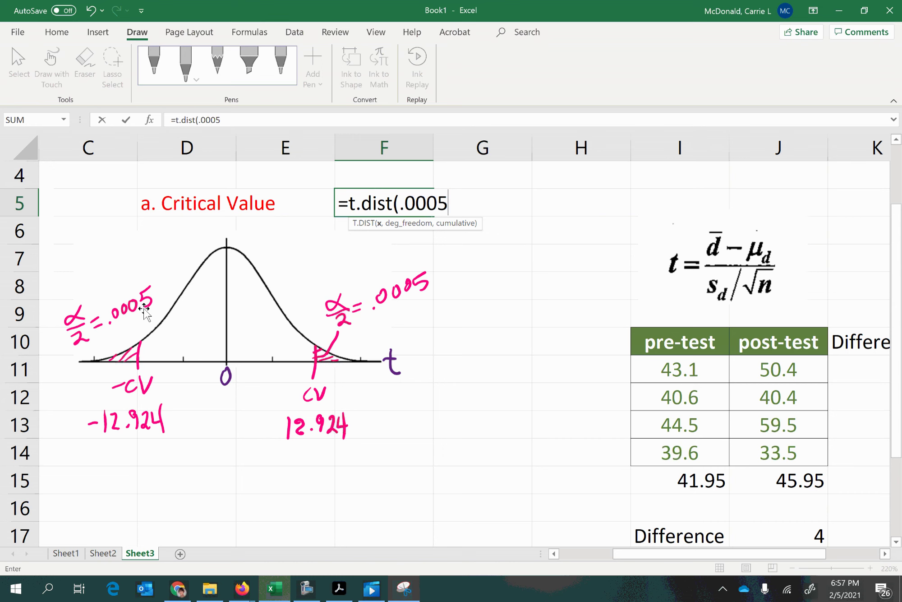
type(",")
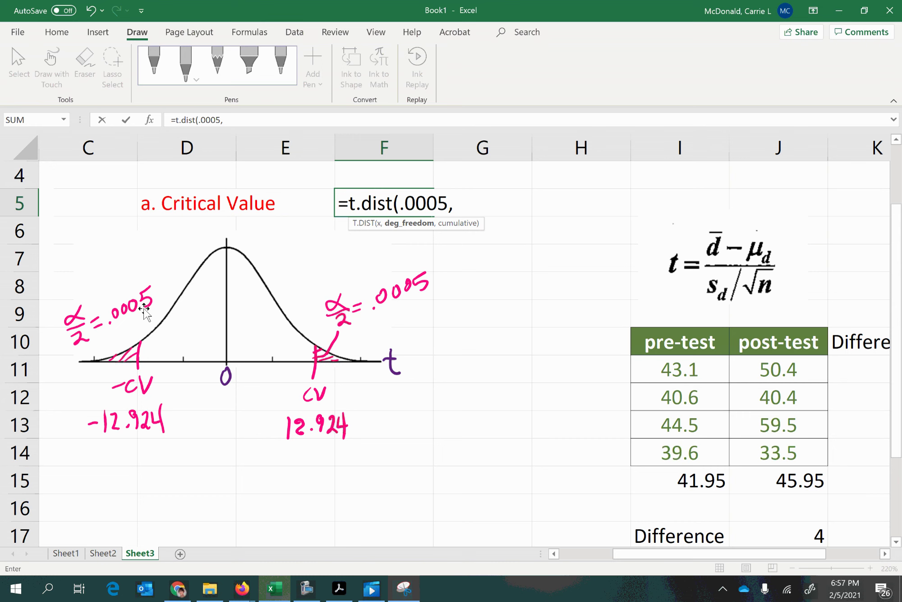
key("BackSpace")
key("BackSpace")
key("BackSpace")
key("BackSpace")
key("BackSpace")
key("BackSpace")
key("BackSpace")
key("BackSpace")
key("BackSpace")
key("BackSpace")
key("BackSpace")
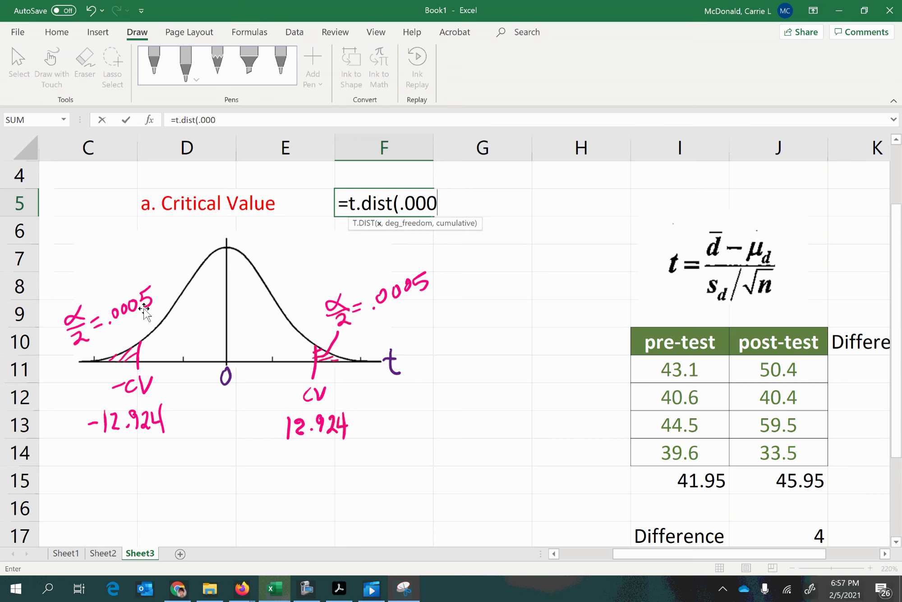
type("in")
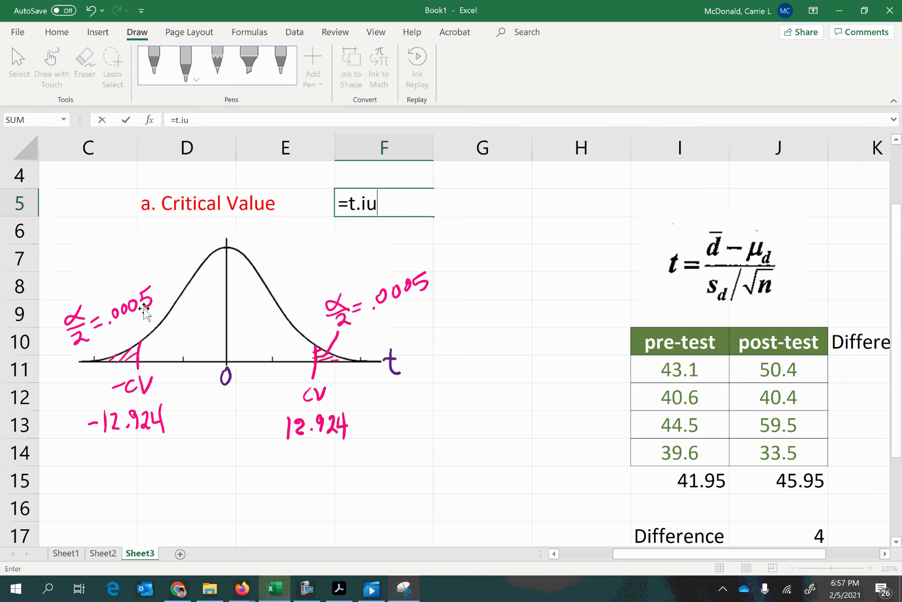
key("BackSpace")
key("BackSpace")
type("inv")
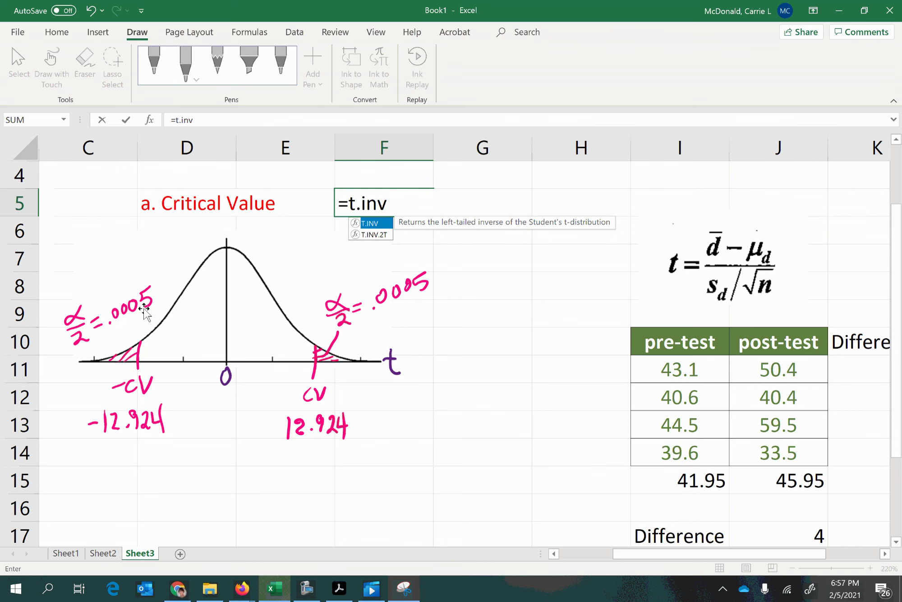
type("(")
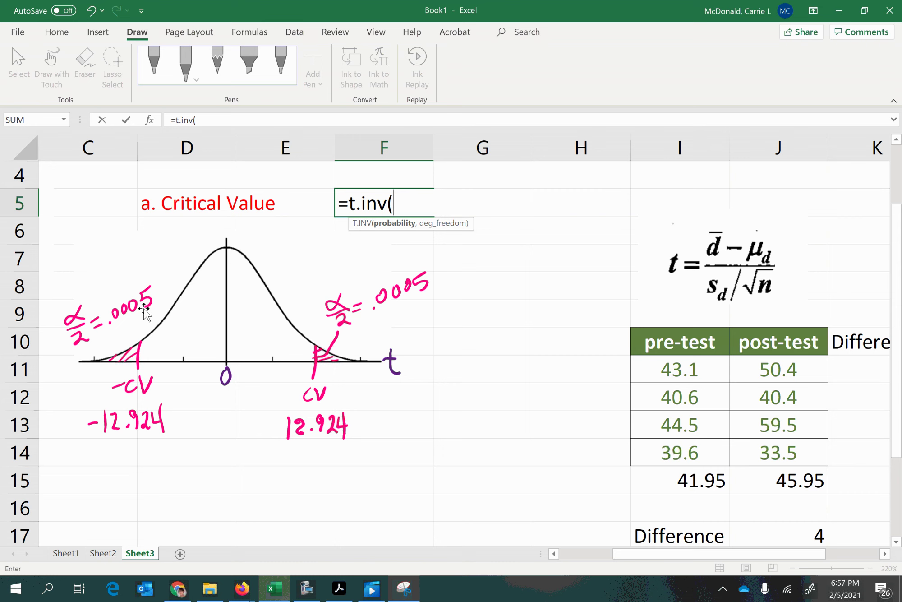
type(".004")
key("BackSpace")
type("5,")
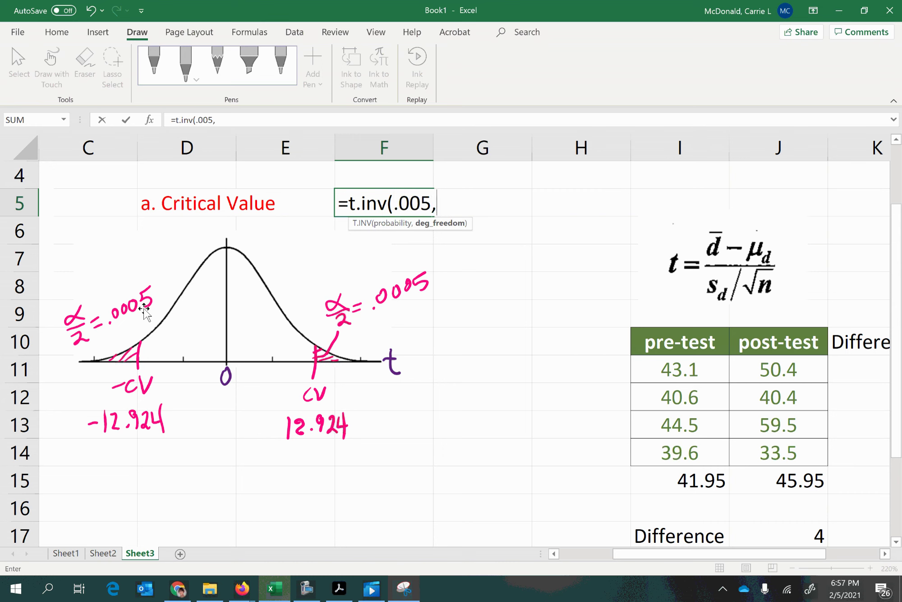
type("3")
key("Return")
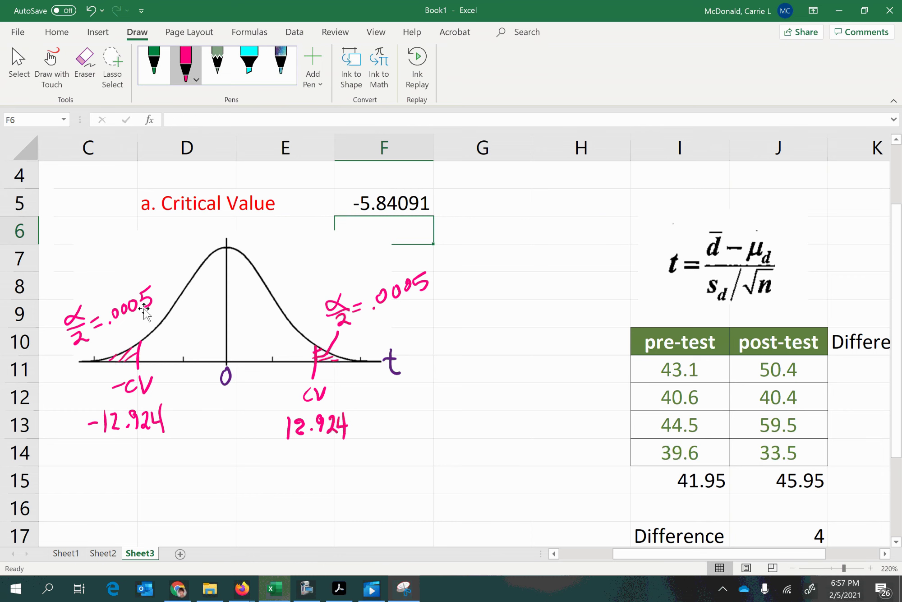
Change the probability in F5 to 0.0005 so it shows -12.924.
left_click(353, 198)
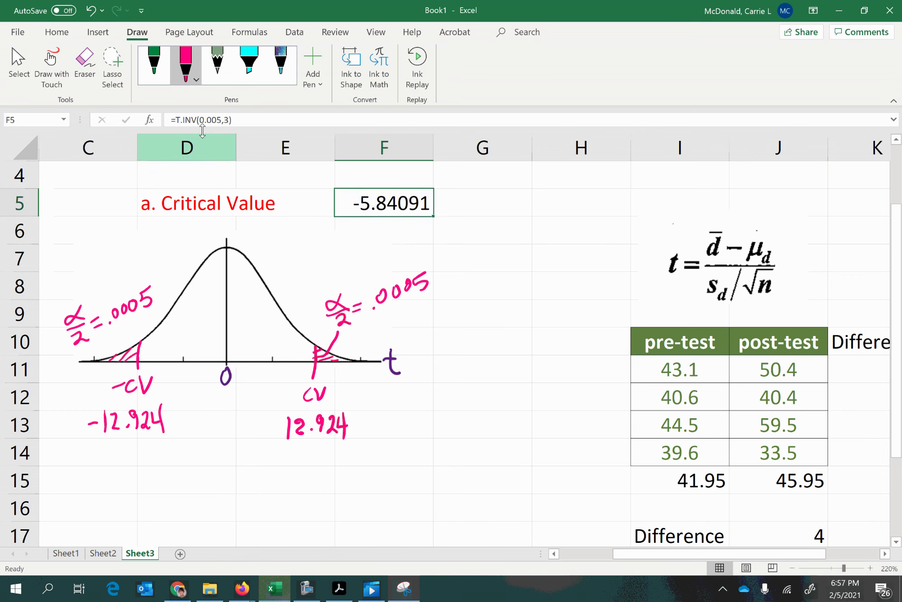
left_click(214, 119)
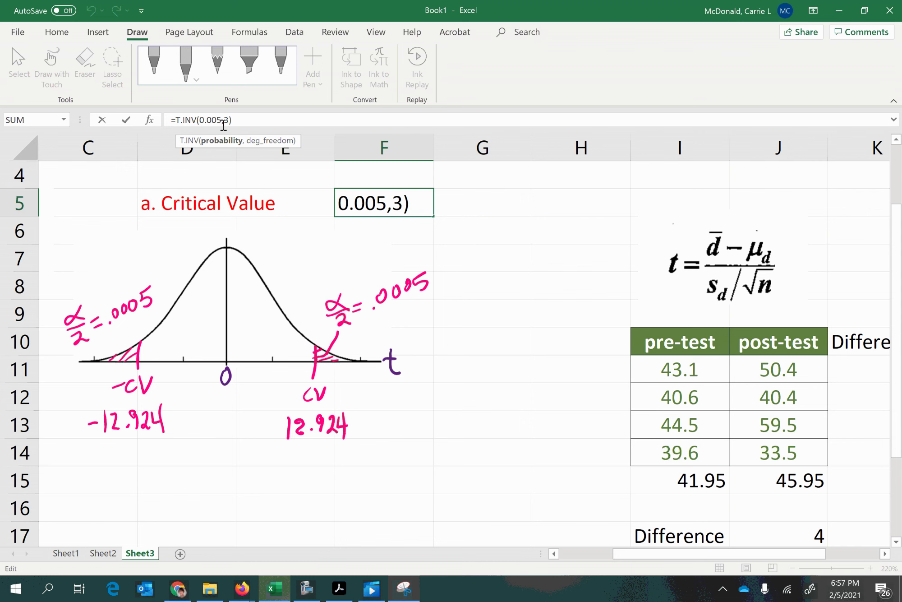
type("0")
key("Return")
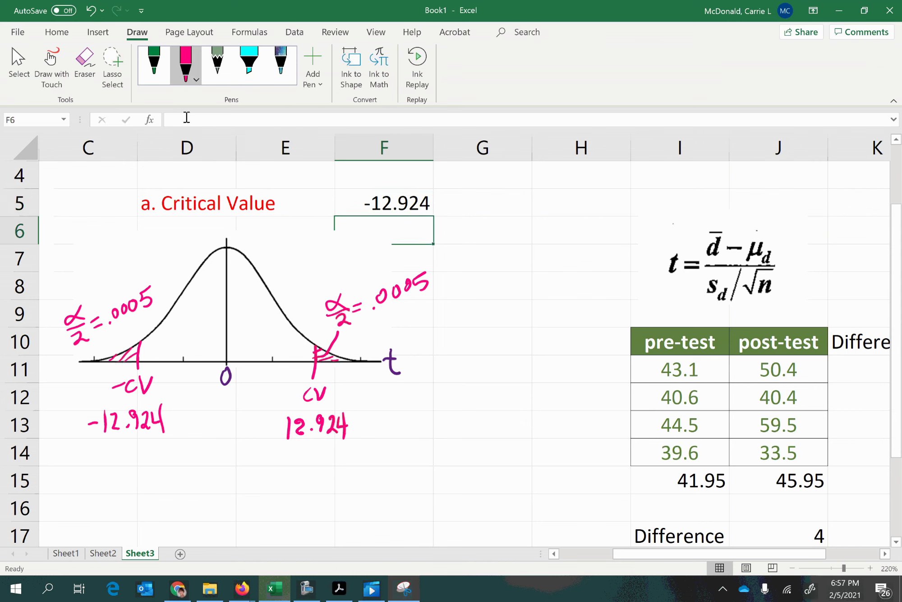
left_click(403, 210)
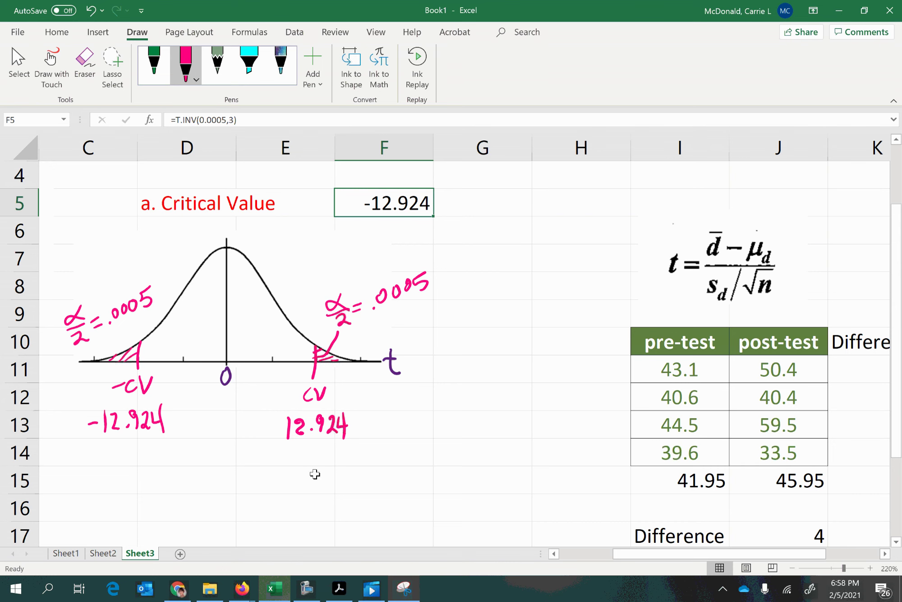
Select the 'b. Test Statistic' heading in A9 and leave its text unchanged.
left_click_drag(624, 555, 570, 554)
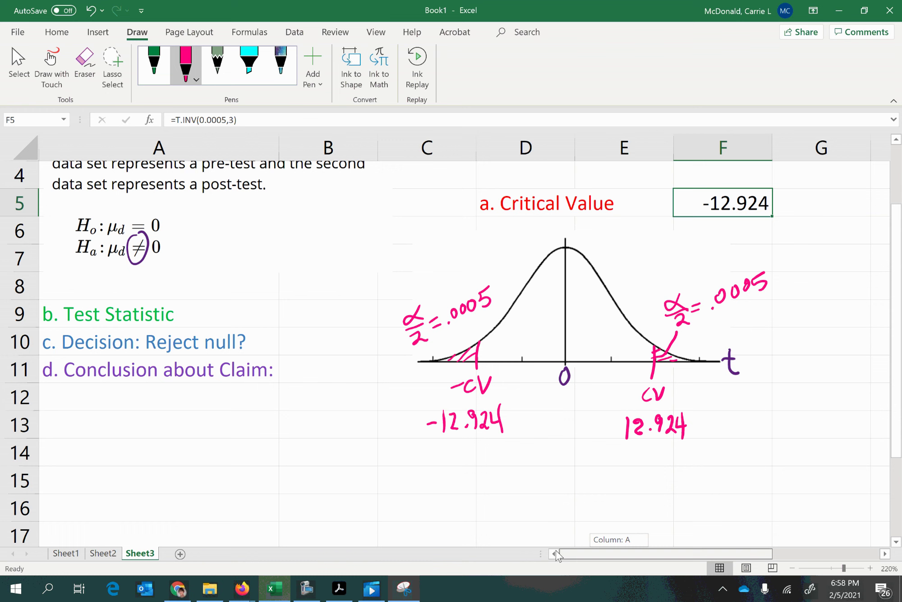
left_click(87, 313)
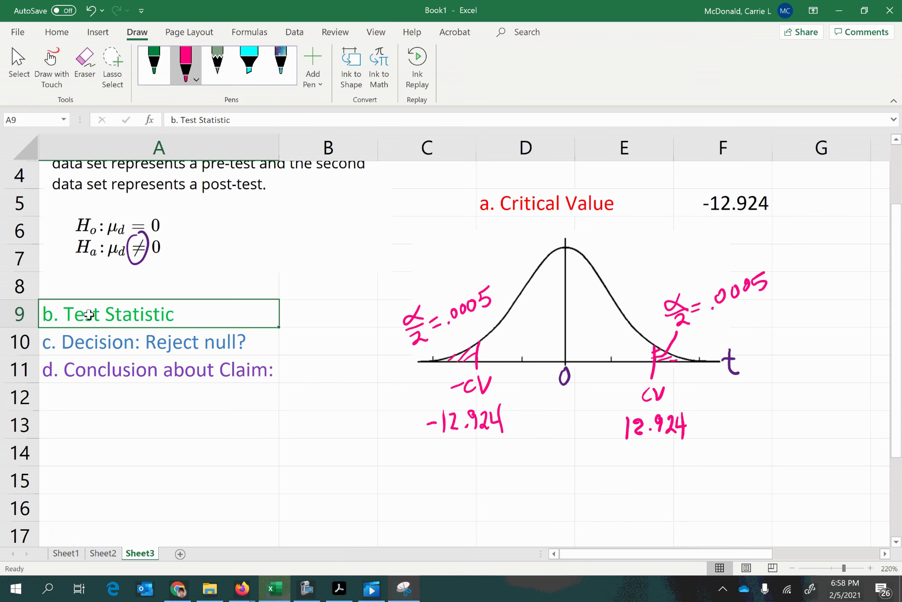
double_click(112, 316)
double_click(122, 315)
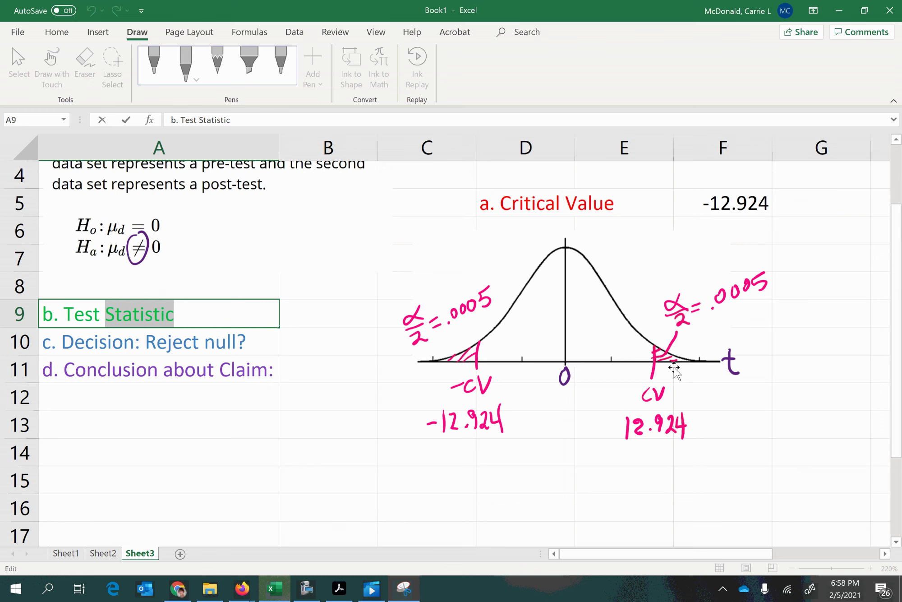
left_click(645, 489)
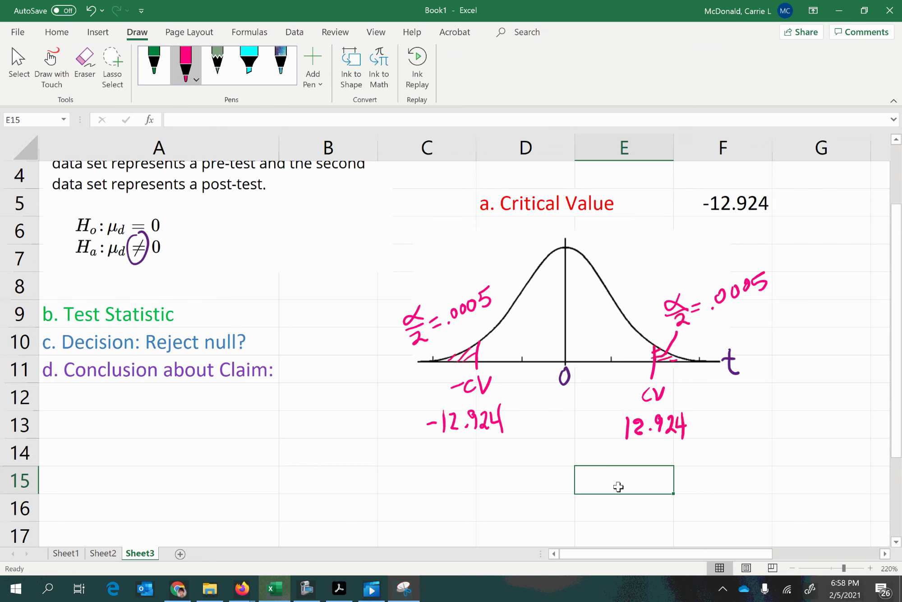
Drag the 'b. Test Statistic' heading to G9, then to I5 above the t formula.
left_click(80, 324)
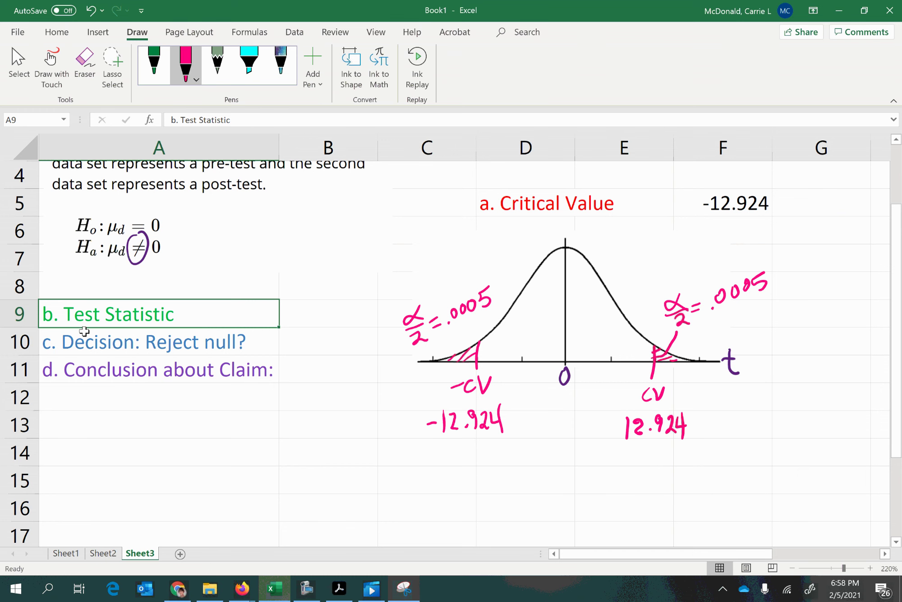
left_click_drag(82, 327, 832, 328)
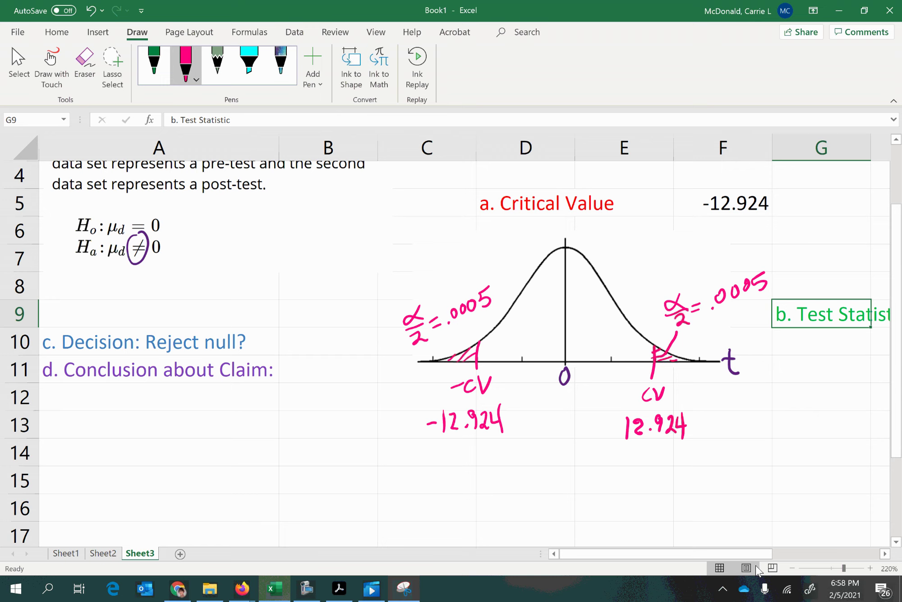
left_click_drag(733, 554, 813, 542)
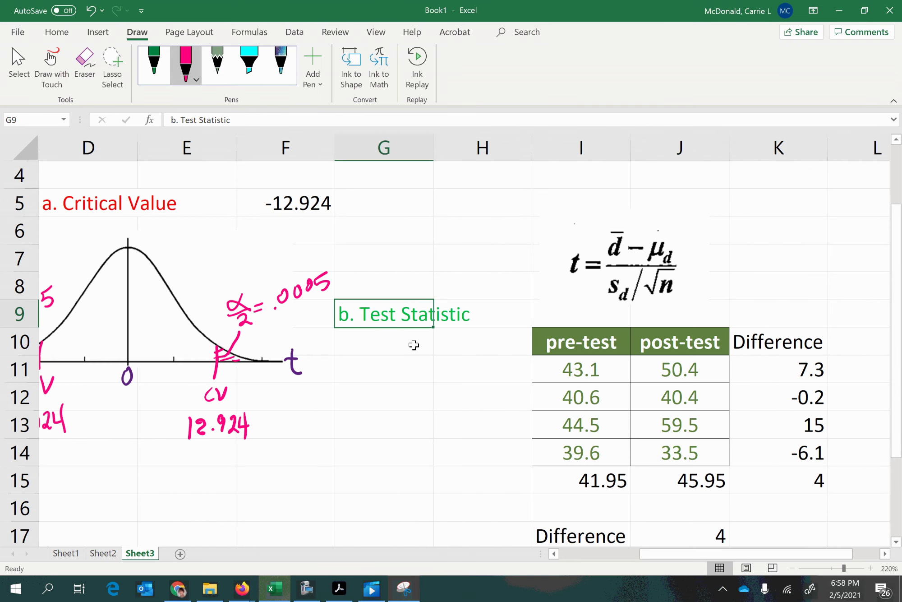
left_click_drag(381, 327, 588, 198)
key("ctrl+Up")
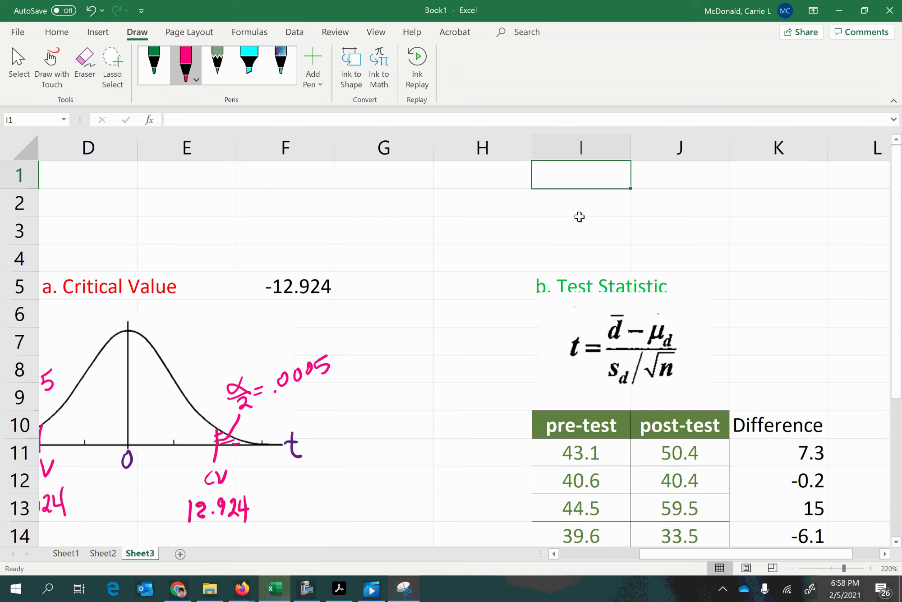
Move the Test Statistic heading up from I5 to I4.
left_click(576, 277)
left_click_drag(570, 273, 573, 270)
scroll(485, 452, "down", 1)
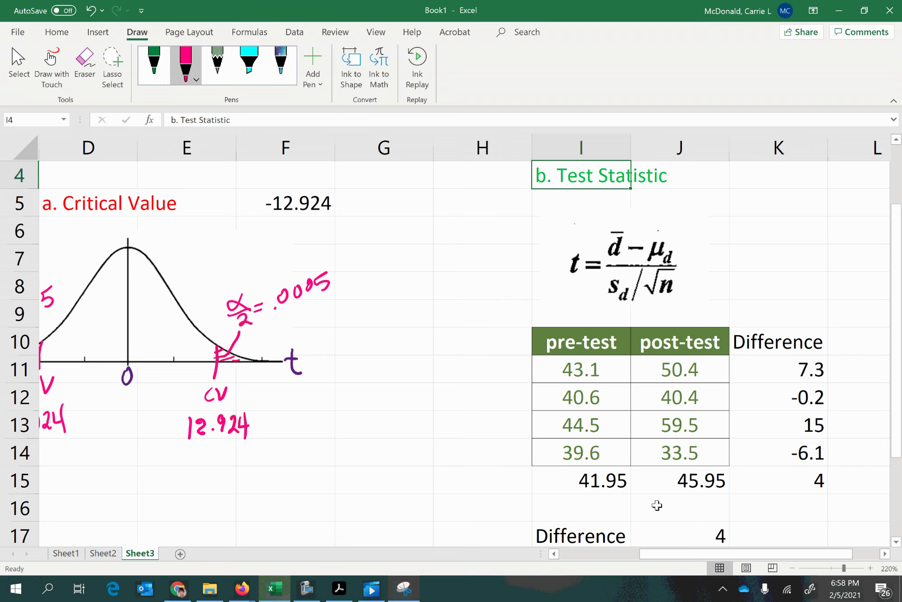
scroll(654, 504, "down", 1)
scroll(650, 501, "up", 1)
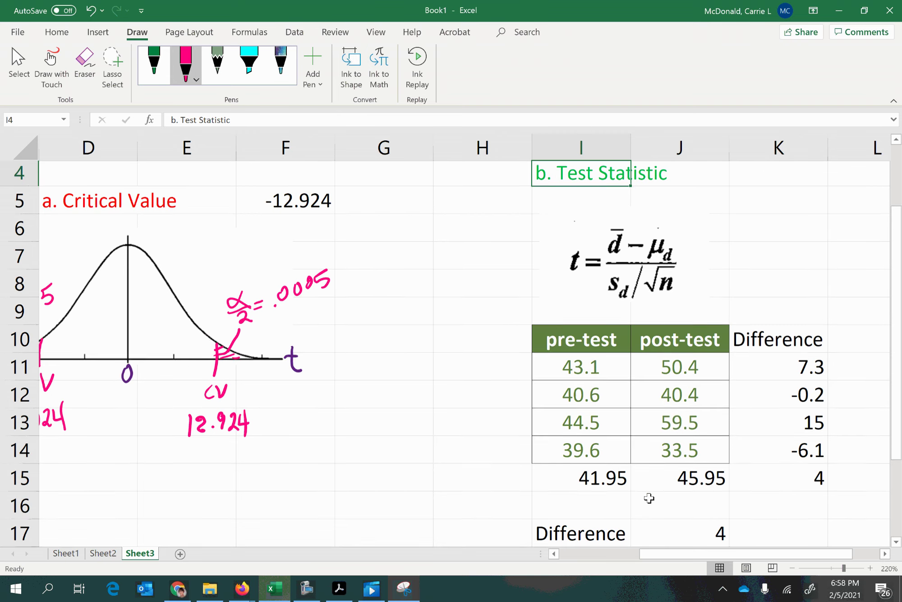
Clear the old pre-test/post-test averages and the old Difference row.
left_click(775, 371)
left_click(612, 484)
double_click(626, 485)
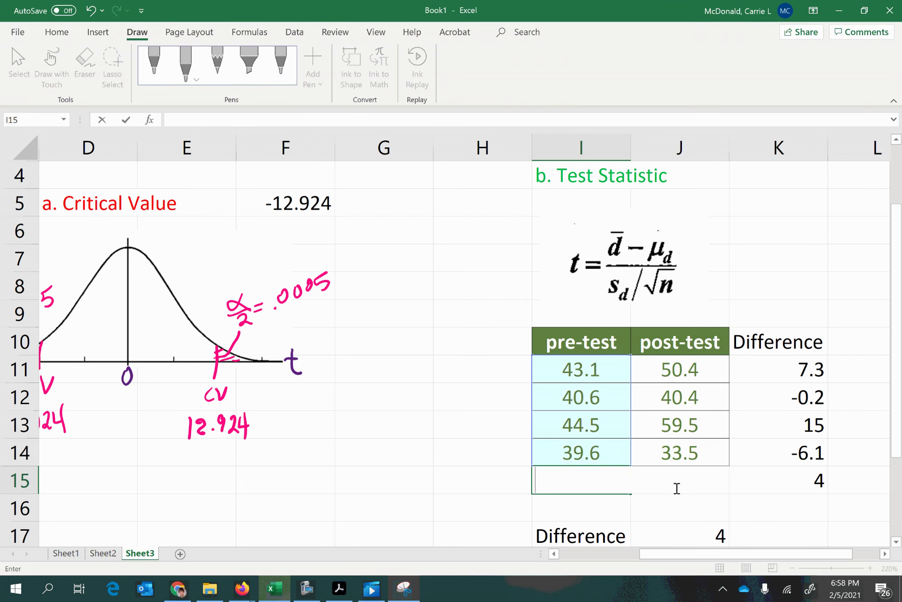
double_click(672, 527)
key("ctrl+z")
key("ctrl+z")
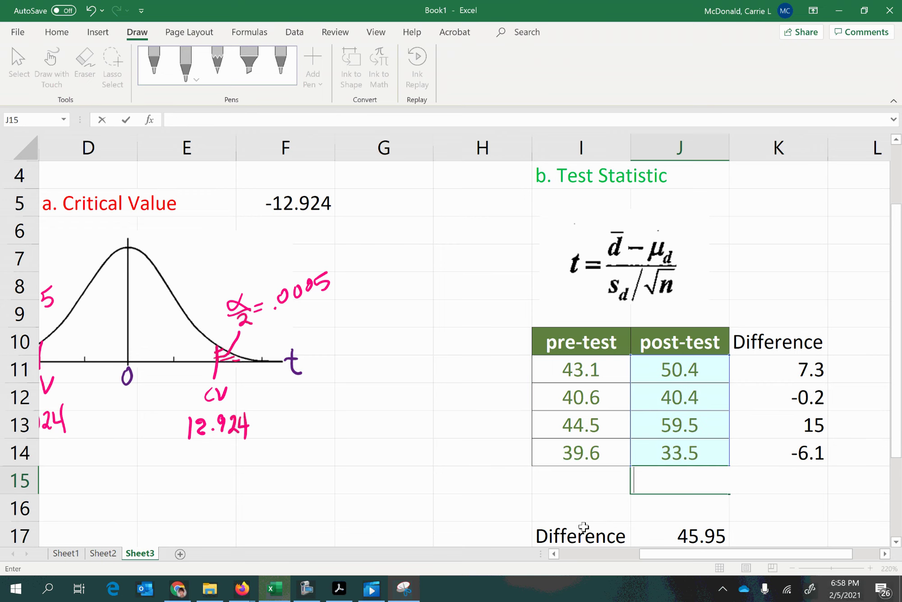
scroll(579, 496, "down", 2)
left_click(555, 376)
key("Delete")
double_click(675, 377)
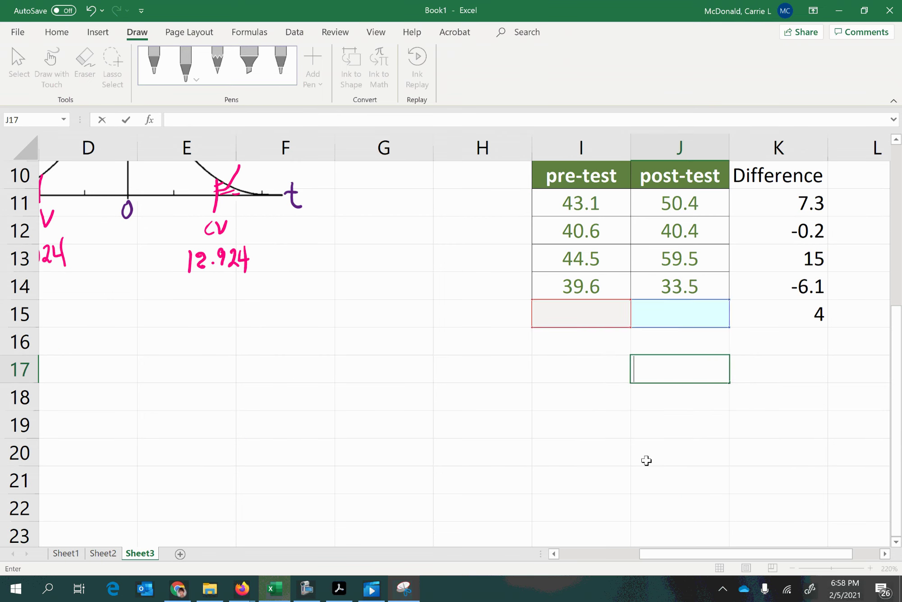
scroll(646, 461, "up", 3)
scroll(738, 453, "down", 1)
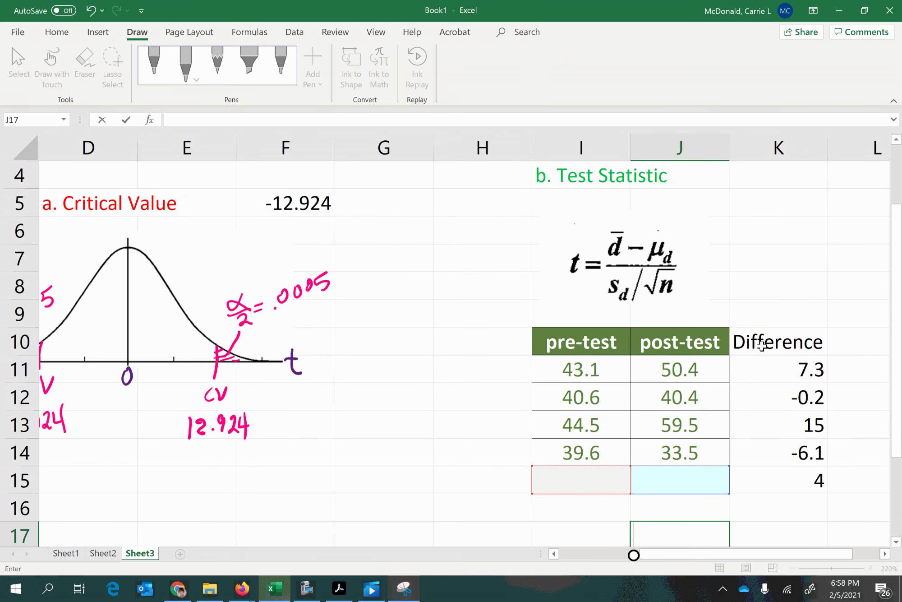
Centre the Difference column values in K10:K14.
left_click(748, 347)
left_click_drag(748, 347, 761, 447)
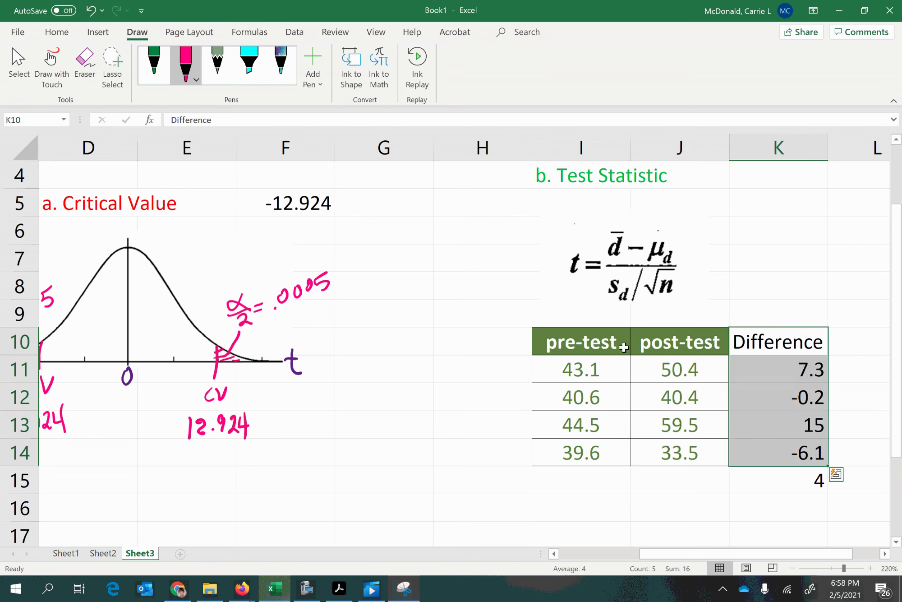
left_click(56, 32)
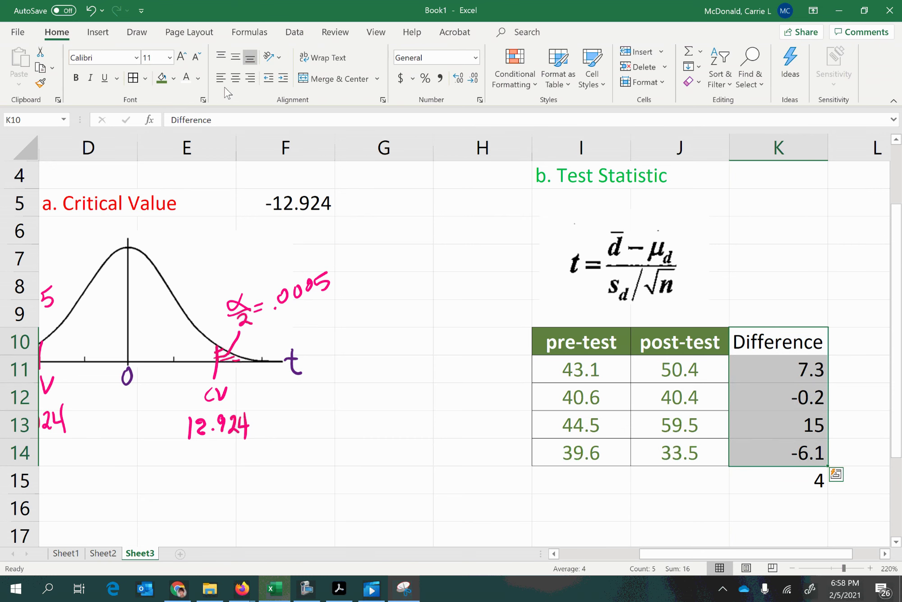
left_click(236, 78)
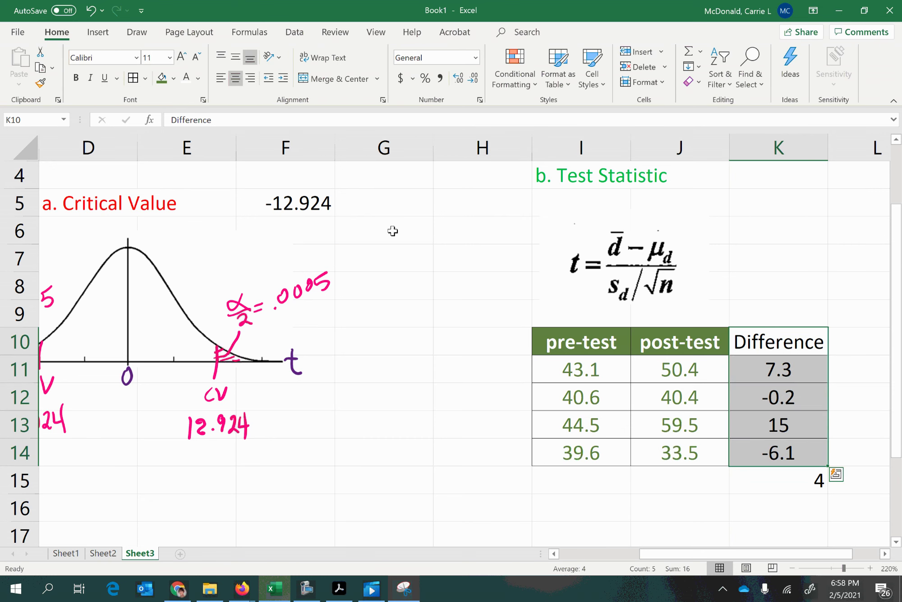
left_click(798, 408)
left_click(688, 347)
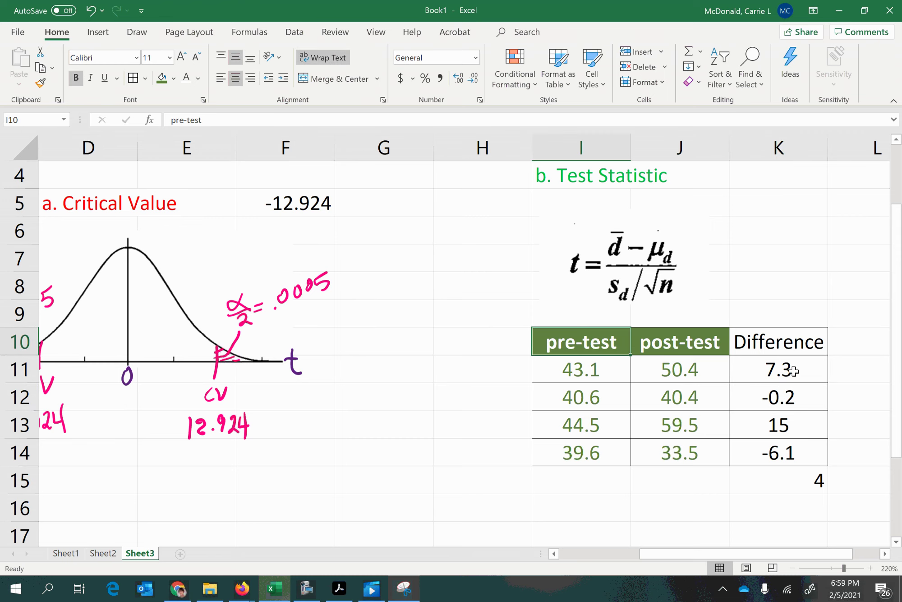
left_click(782, 397)
Enter =AVERAGE(K11:K14) in K15, giving a mean difference of 4.
left_click(785, 423)
left_click(772, 452)
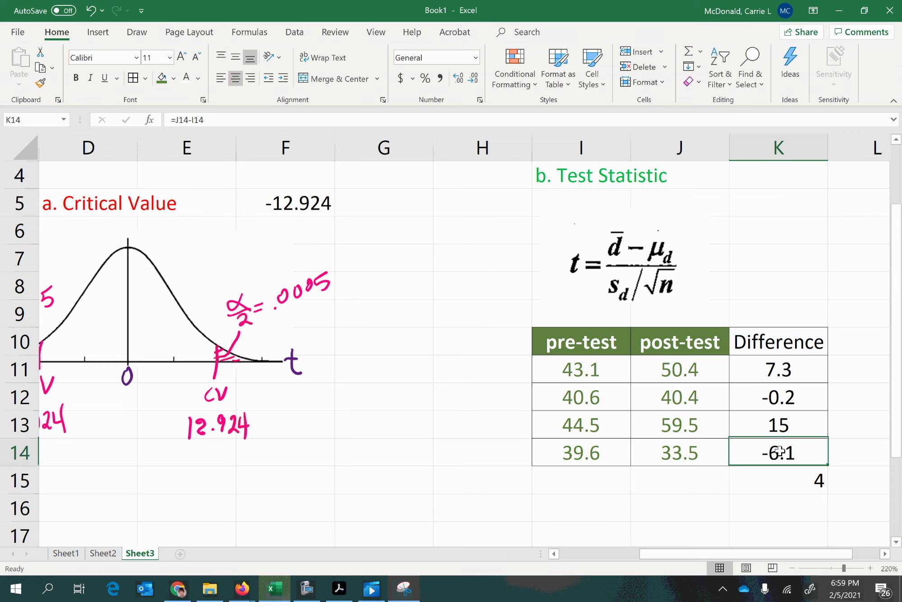
left_click(785, 480)
type("=")
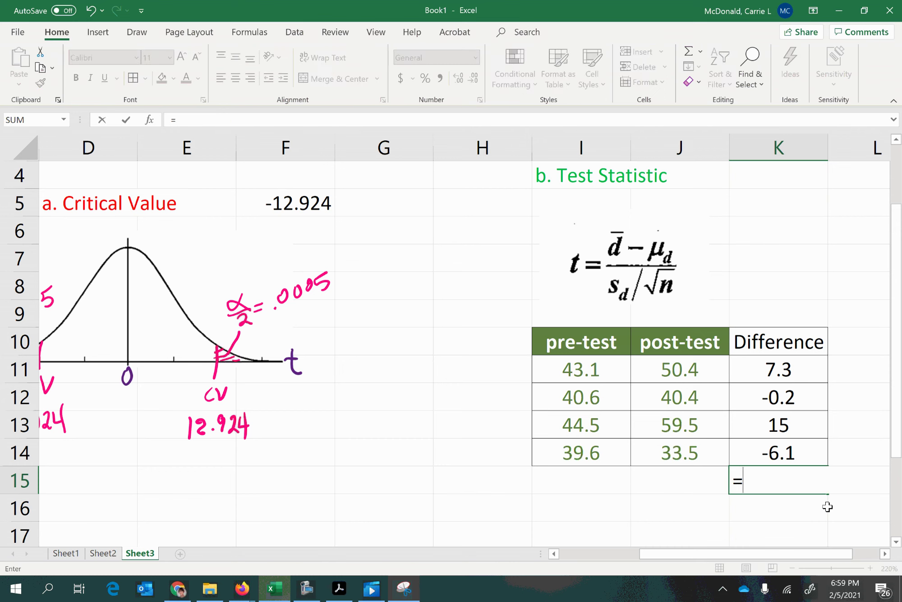
type("average(")
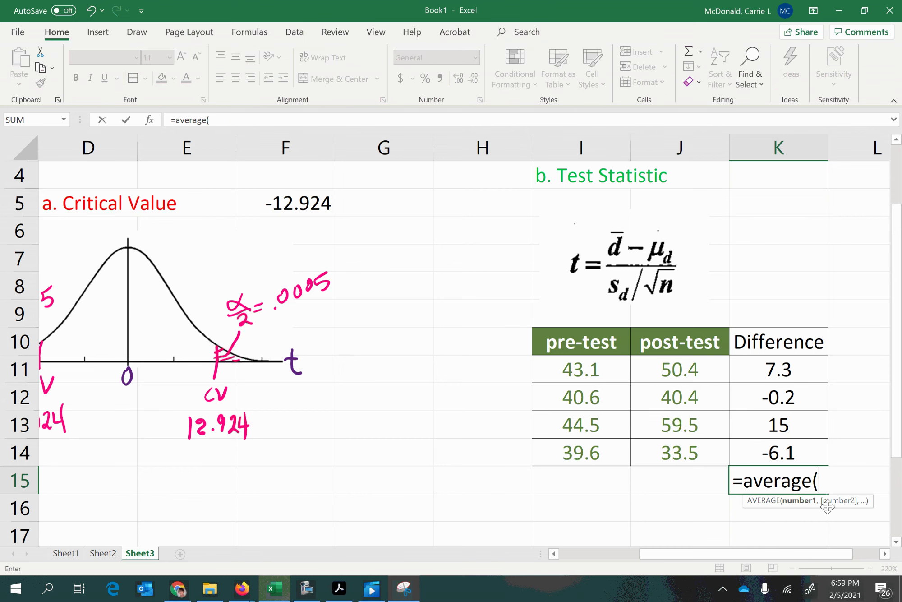
left_click_drag(782, 371, 778, 448)
key("Return")
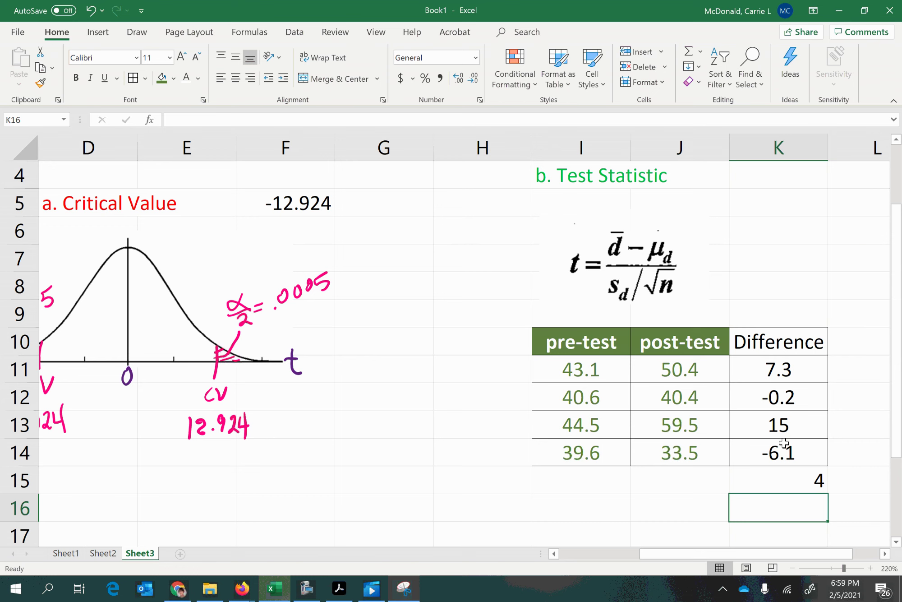
Type the label 'dbar' in I16 and set J16 to =K15, showing 4.
left_click(561, 507)
type("dbar")
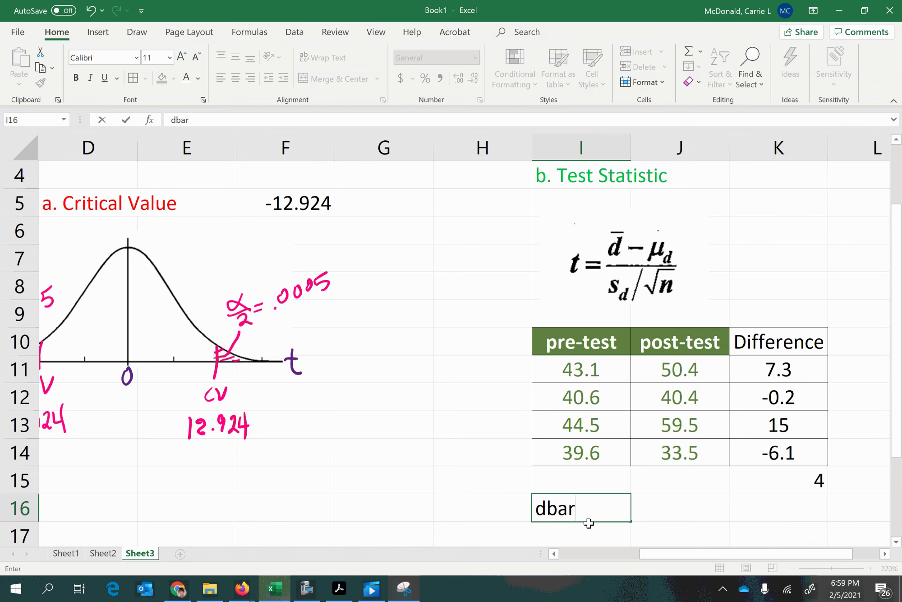
key("Tab")
type("f")
key("BackSpace")
type("=")
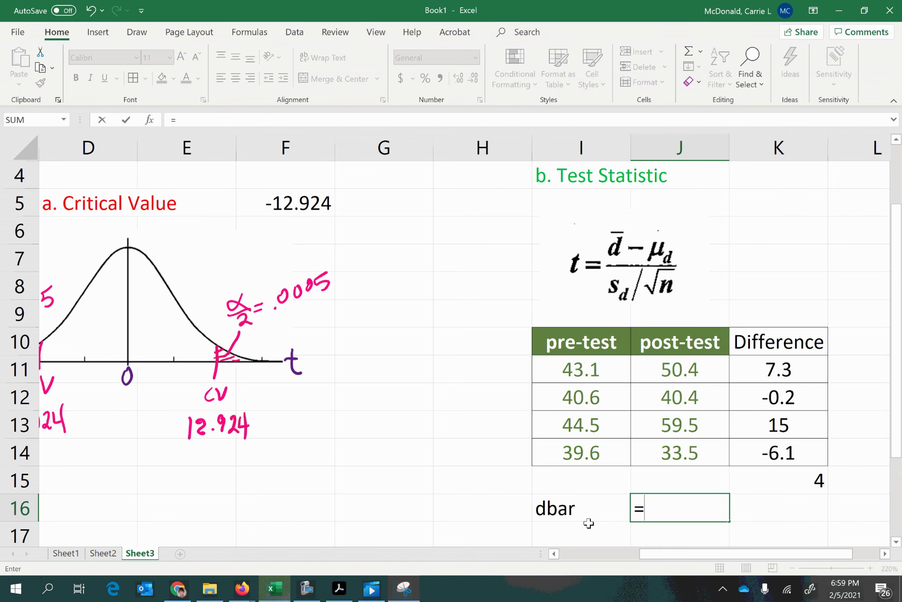
left_click(785, 482)
key("Return")
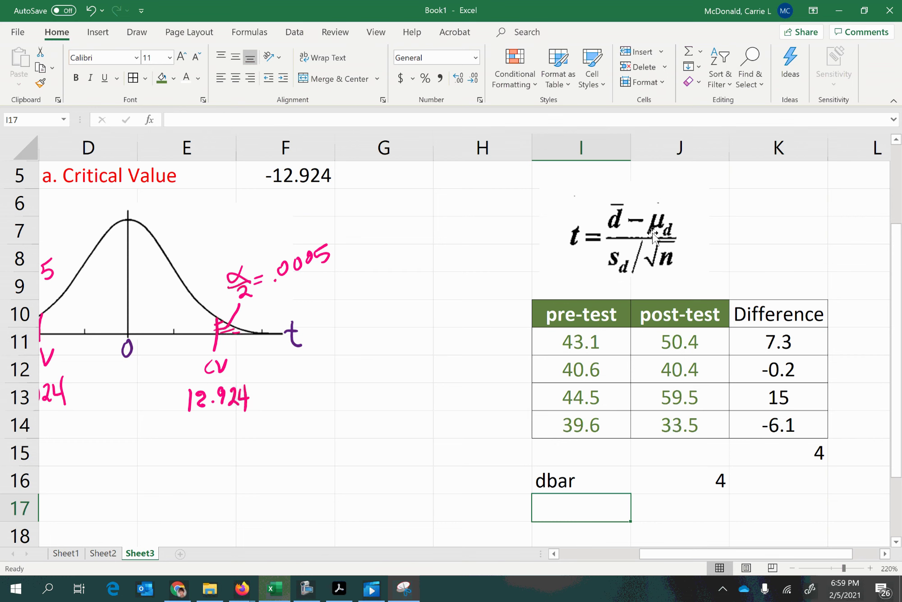
Add a 'mu' row with the hypothesised mean 0.
left_click_drag(650, 552, 561, 553)
scroll(179, 499, "up", 2)
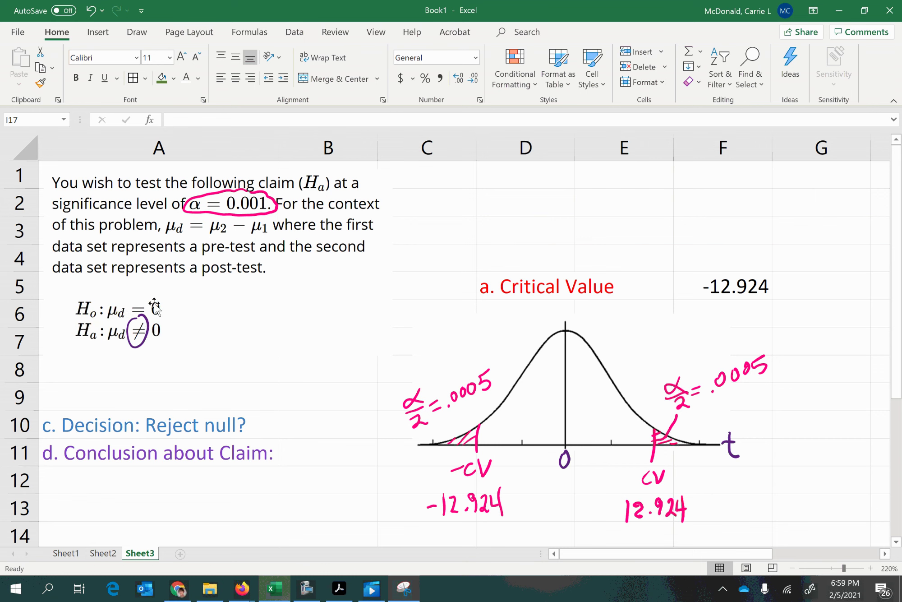
left_click_drag(609, 556, 749, 554)
scroll(662, 461, "down", 2)
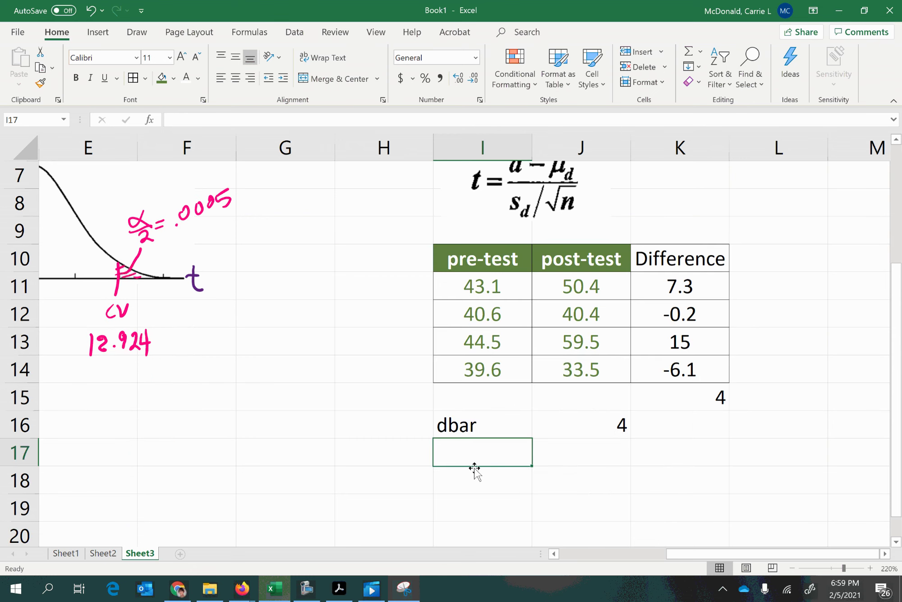
type("mu")
key("Tab")
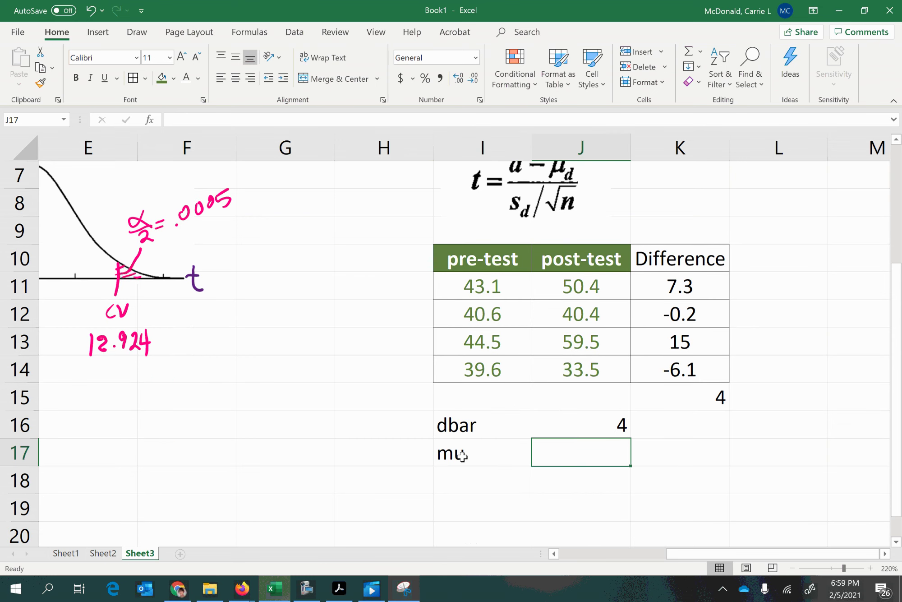
type("0")
key("Return")
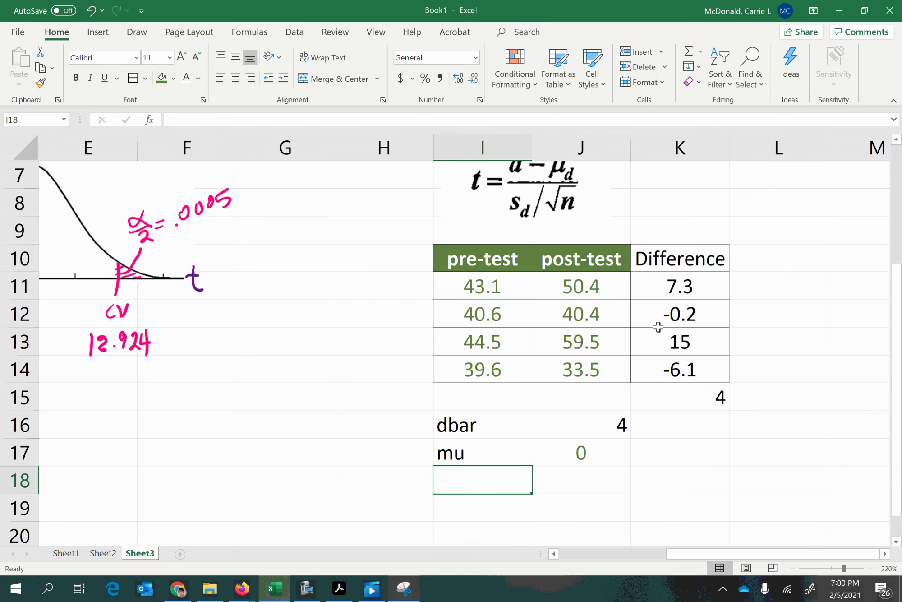
Label the mean rows 'Samp.Mean' and 'Pop.mean'.
left_click(706, 403)
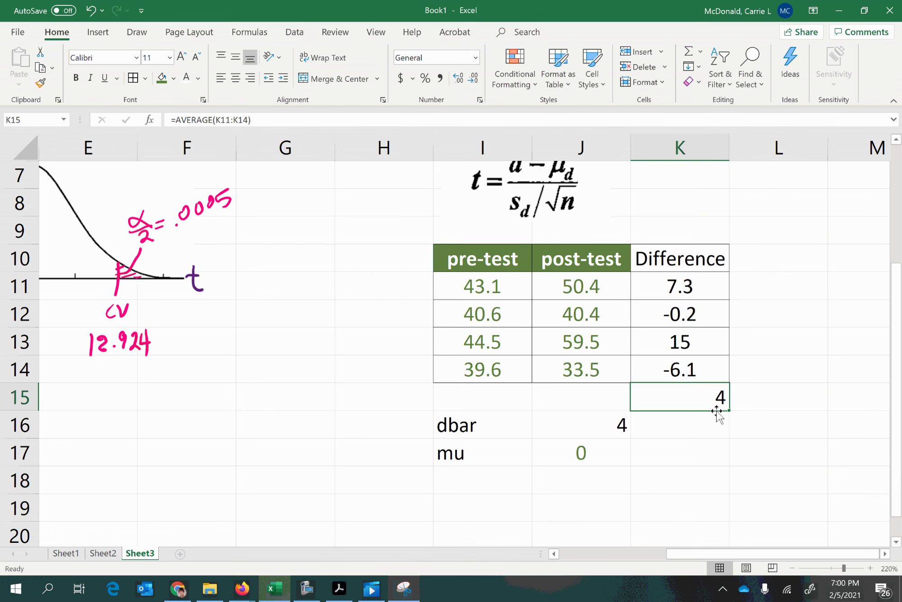
left_click(574, 432)
left_click(371, 418)
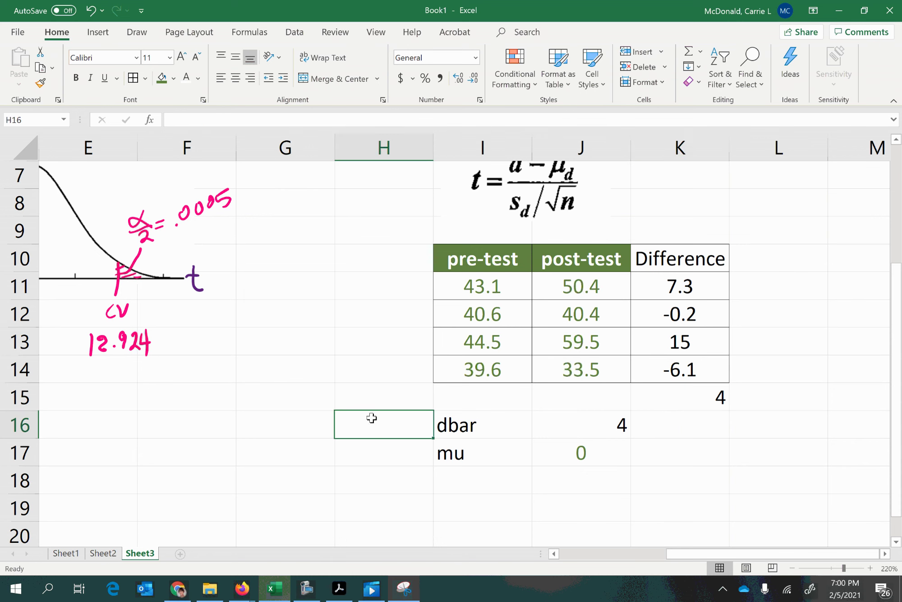
type("Mean")
key("Return")
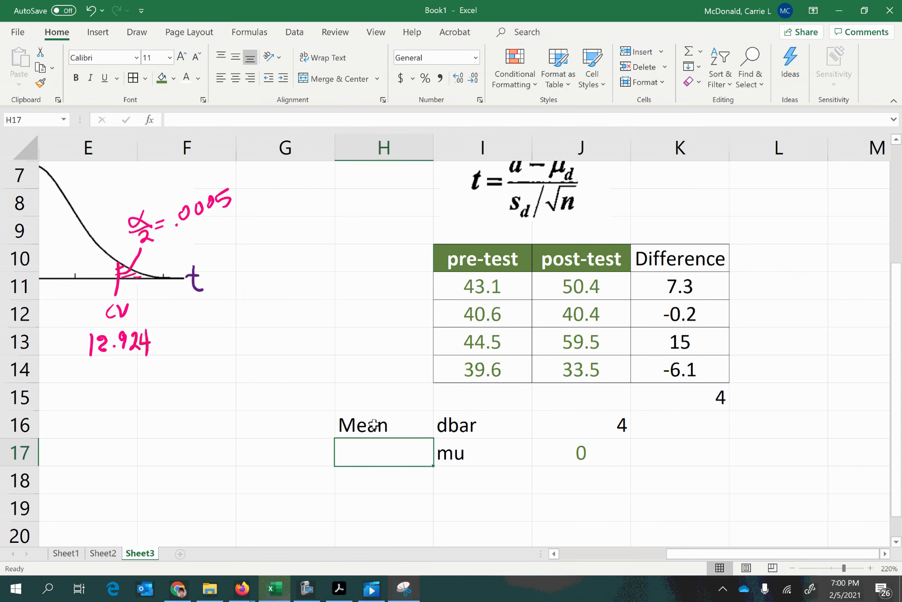
type("Mean")
key("BackSpace")
key("BackSpace")
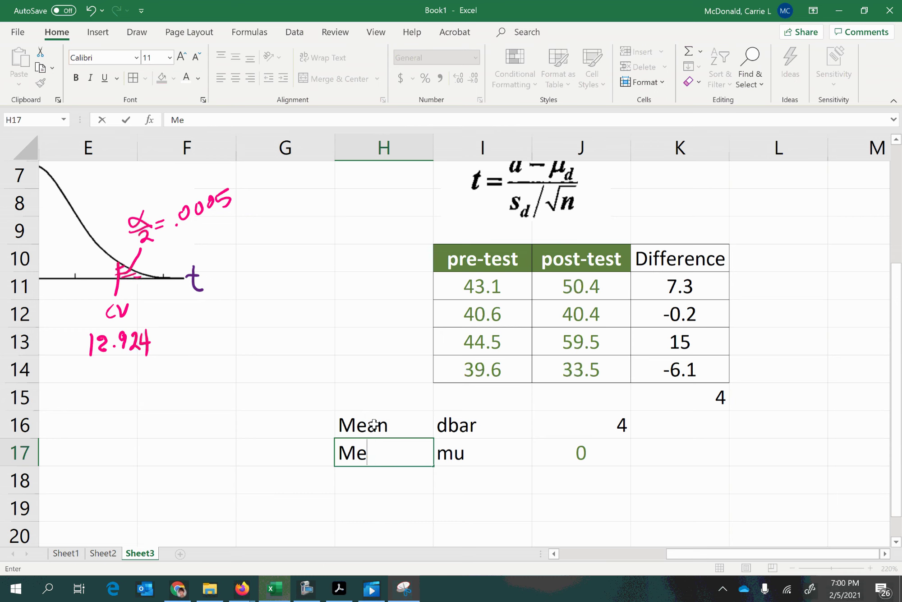
key("BackSpace")
key("BackSpace")
type("Pop.m")
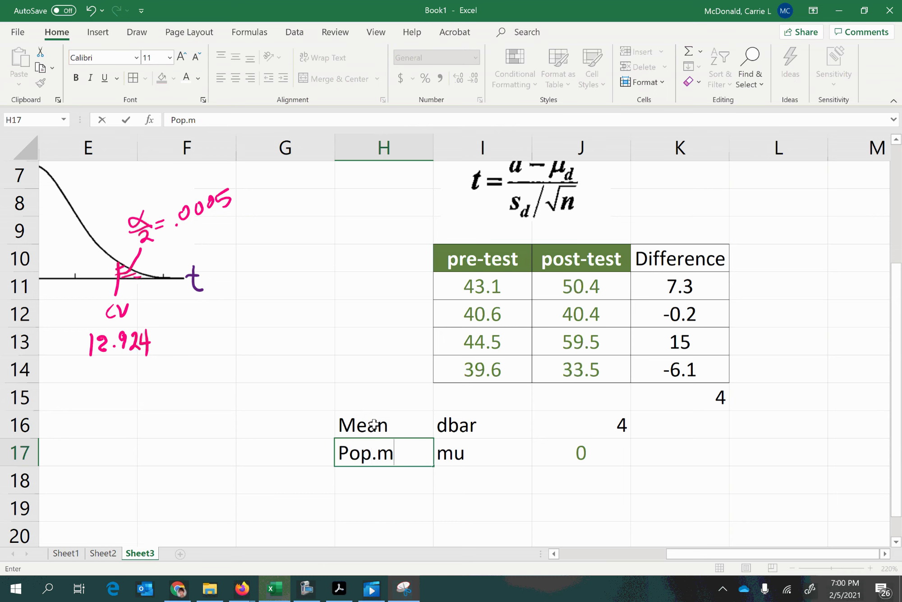
type("ean")
left_click(374, 424)
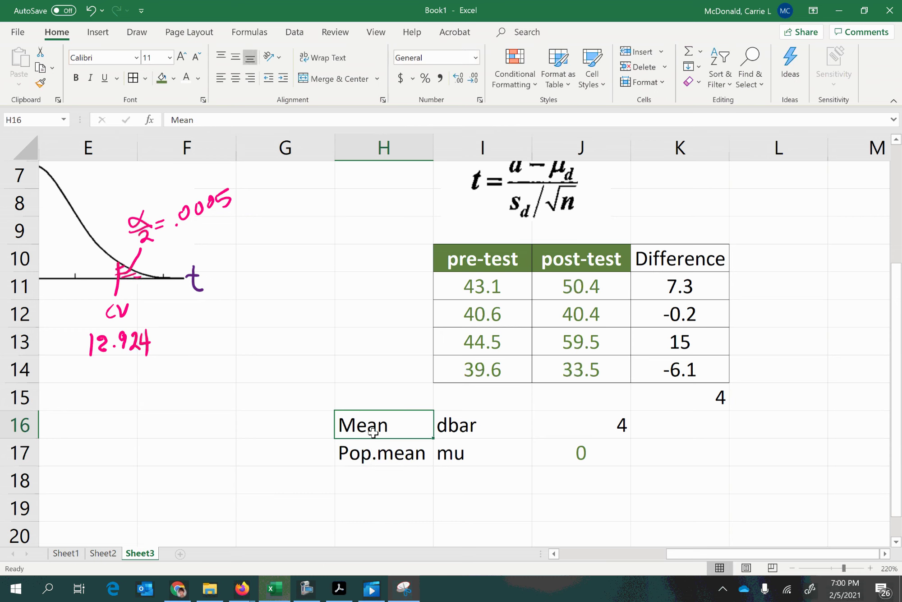
type("Samp.")
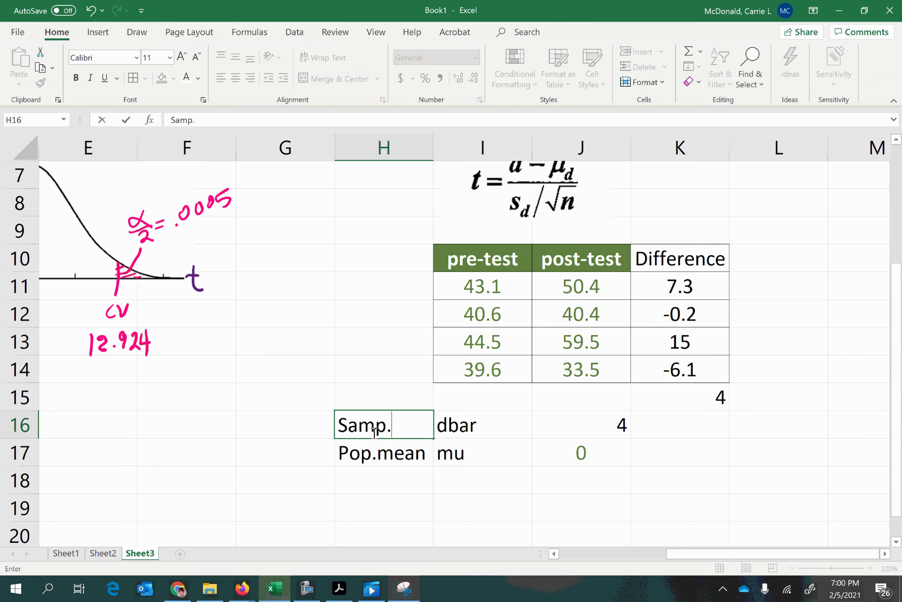
type("Mean")
key("Return")
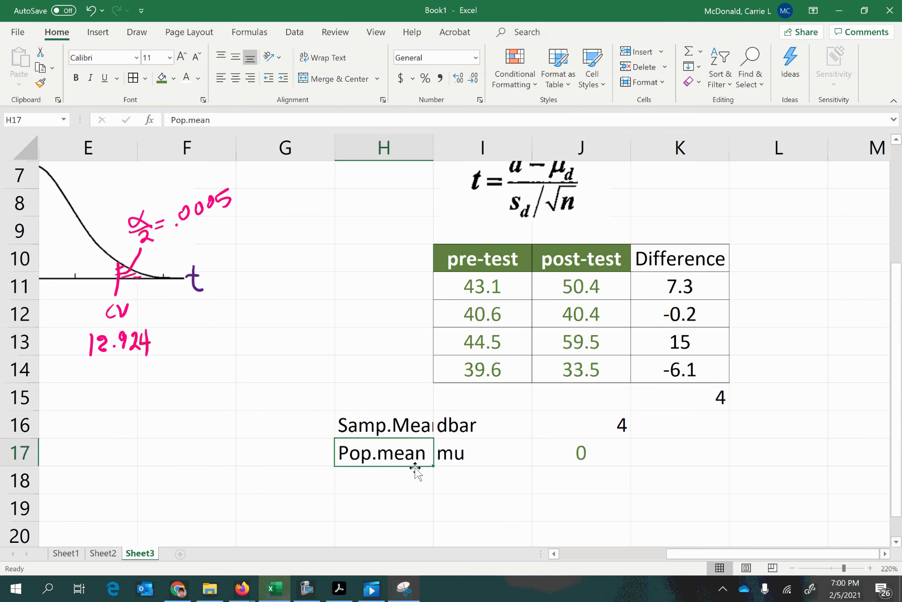
Add the 'Samp. Std.Dev.' label with 's_d' beside it, and widen column H to fit.
left_click(400, 481)
type("Samp")
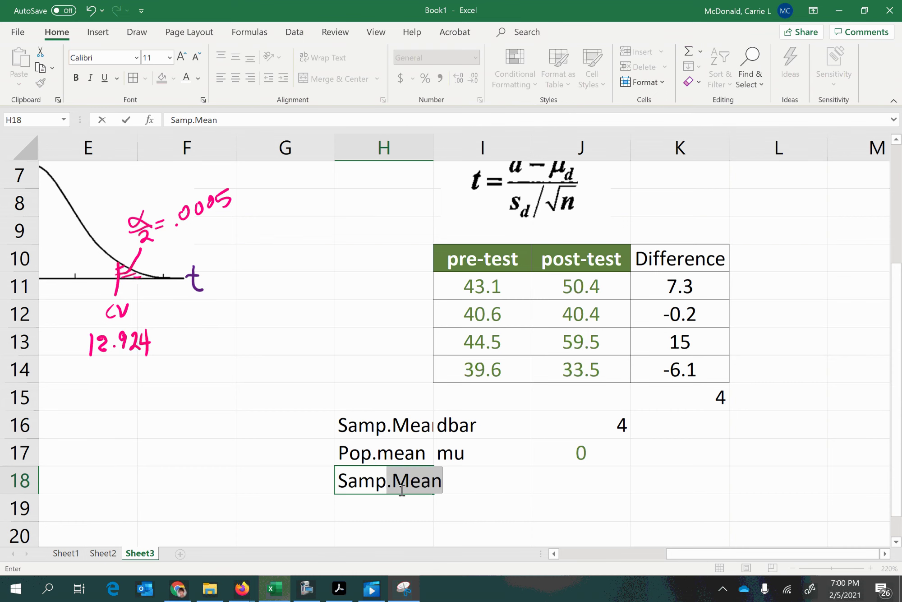
type(". ")
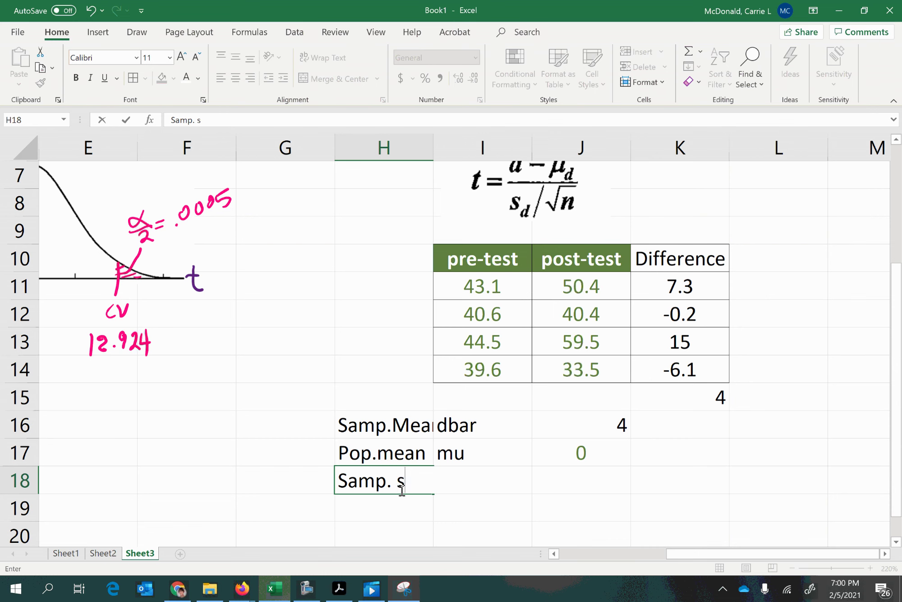
type("s")
key("Tab")
type("=")
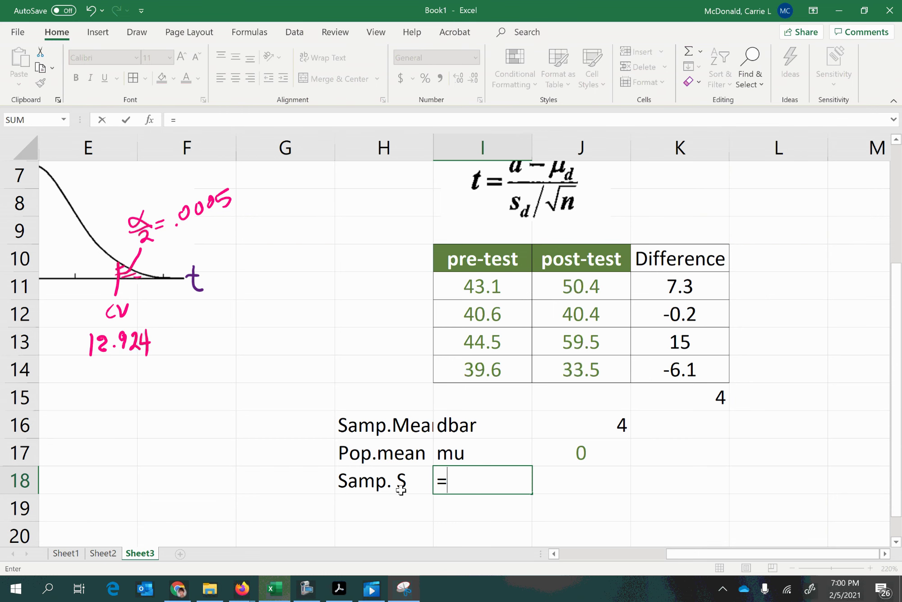
key("BackSpace")
key("Tab")
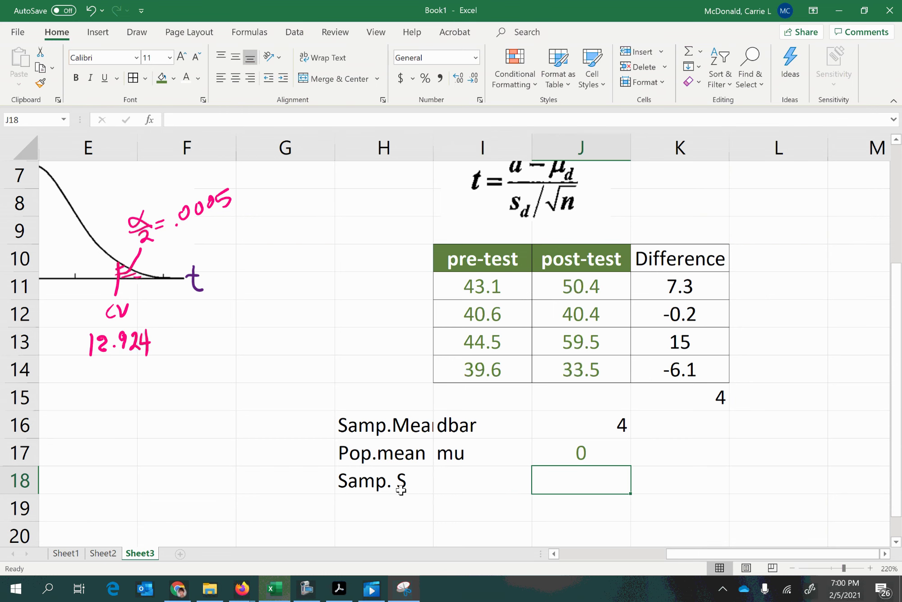
type("s")
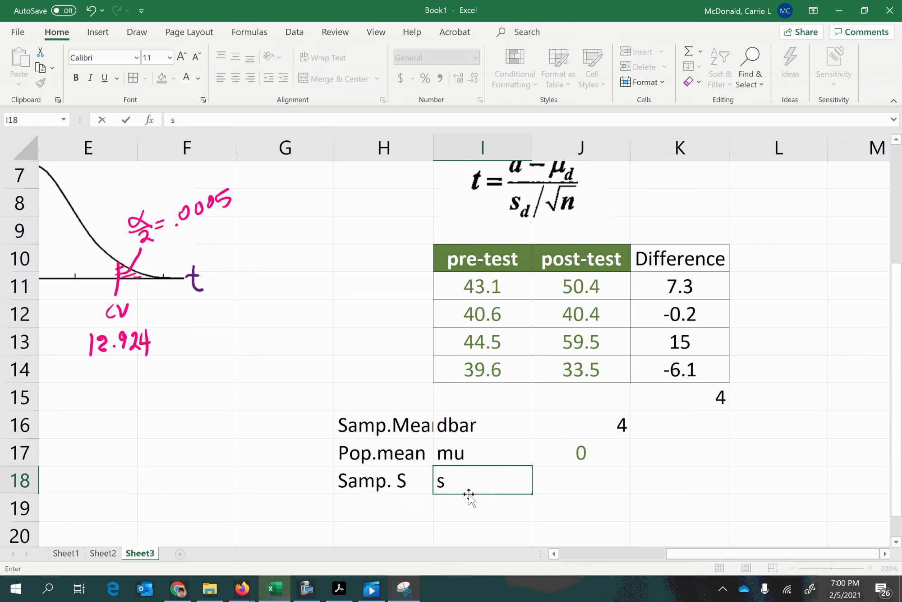
type("_d")
double_click(401, 482)
key("BackSpace")
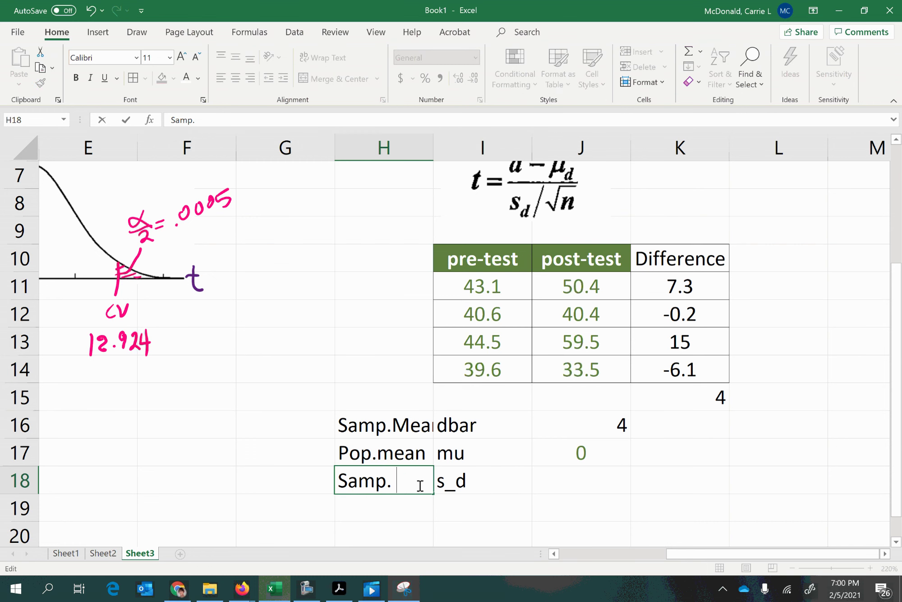
type("Std.Dev")
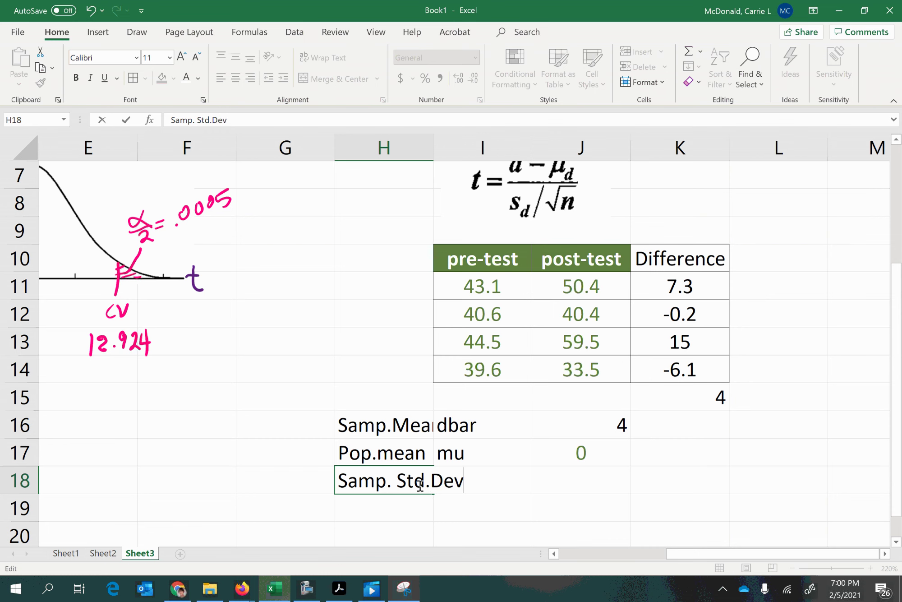
type(".")
key("Return")
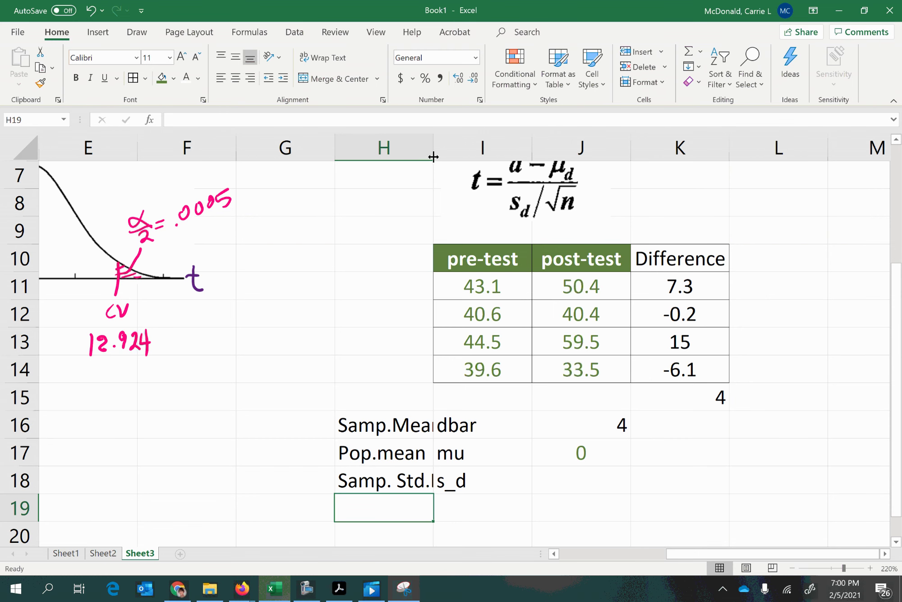
left_click_drag(433, 153, 474, 155)
Enter =STDEV.S(K11:K14) in the s_d cell, giving 9.156783.
left_click(576, 496)
left_click(617, 474)
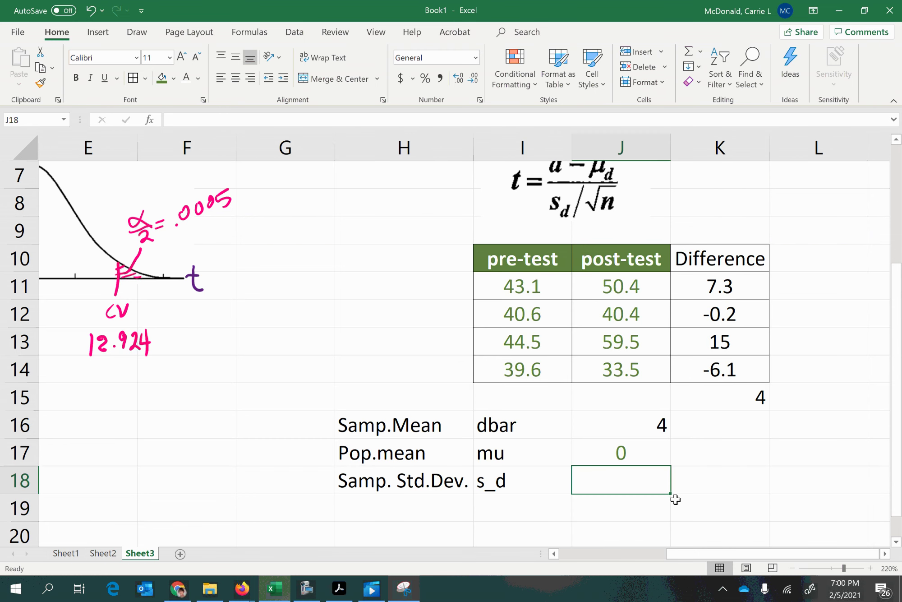
type("=std")
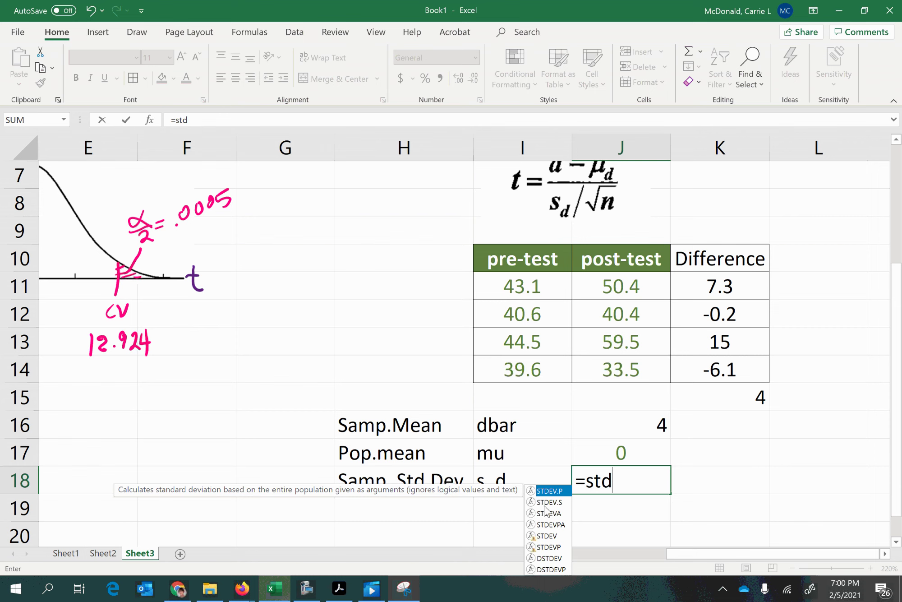
double_click(547, 502)
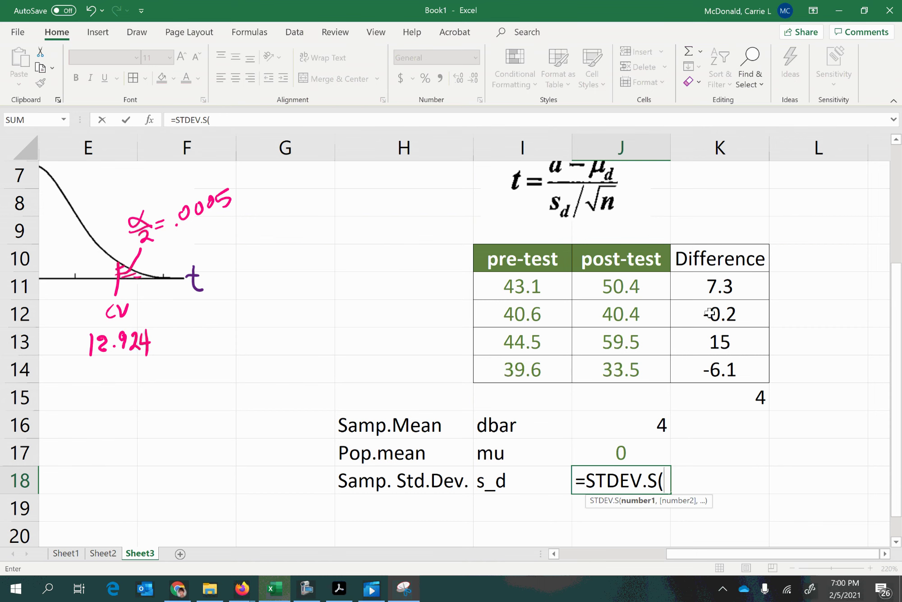
left_click(706, 295)
left_click_drag(706, 296, 700, 368)
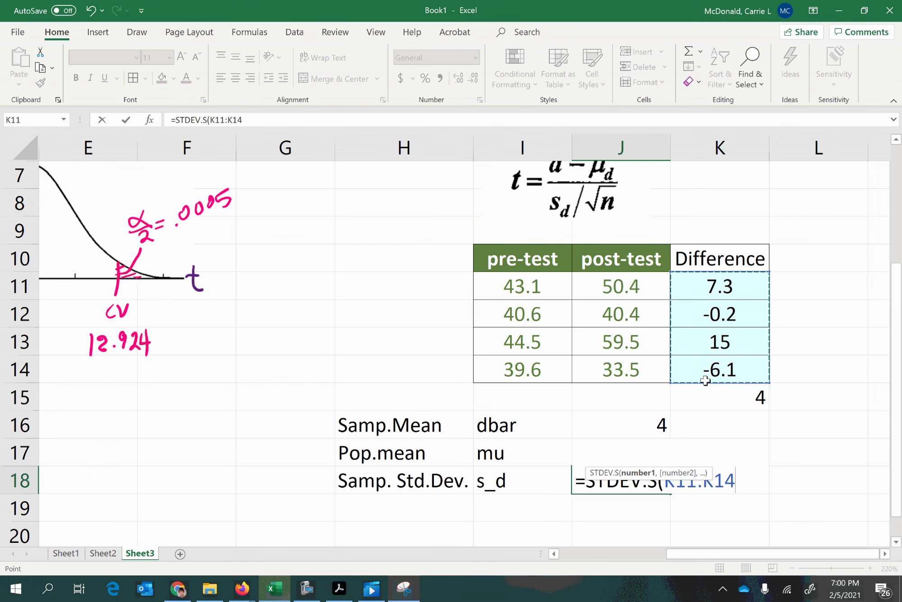
key("Return")
Add an 'n' row holding the sample size 4.
left_click(435, 517)
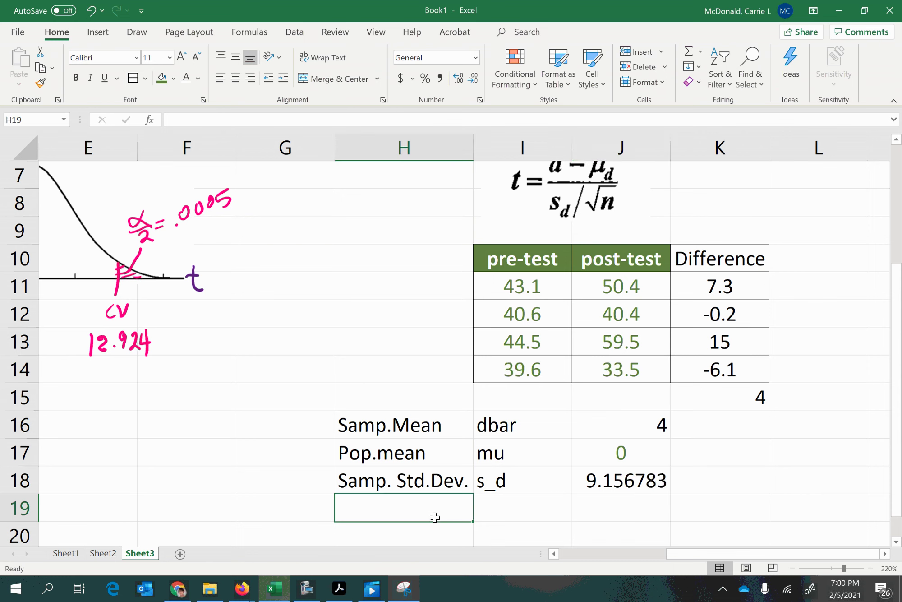
type("n")
key("Tab")
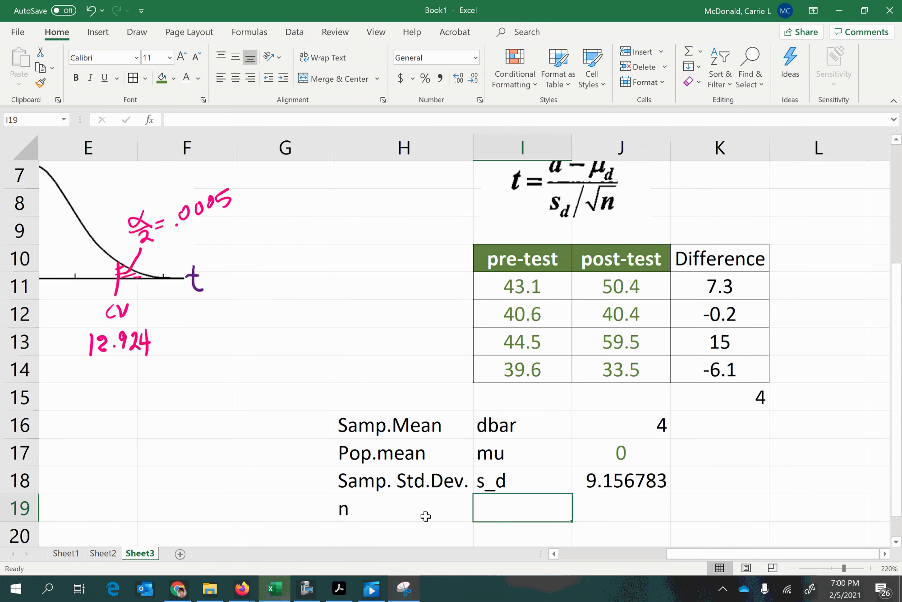
type("4")
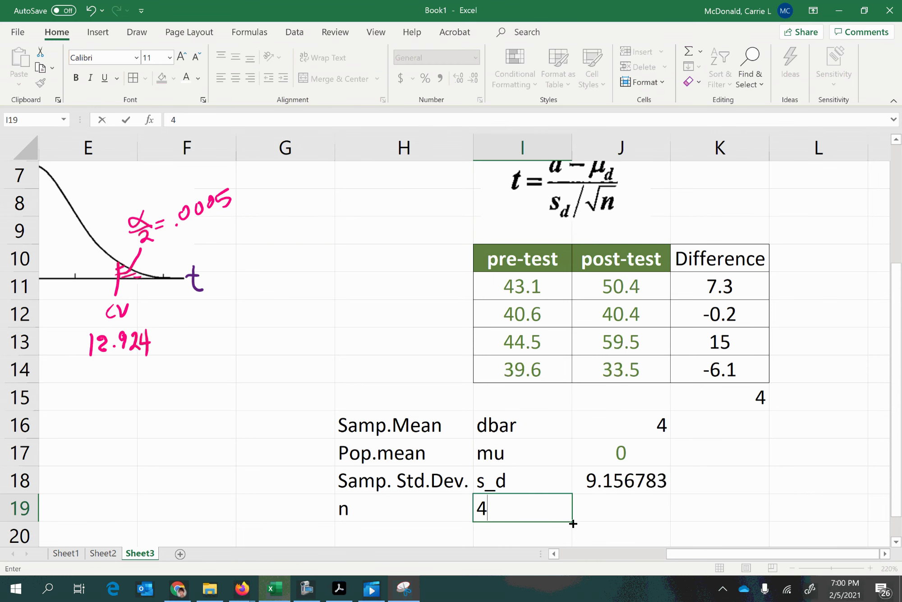
key("ctrl+Return")
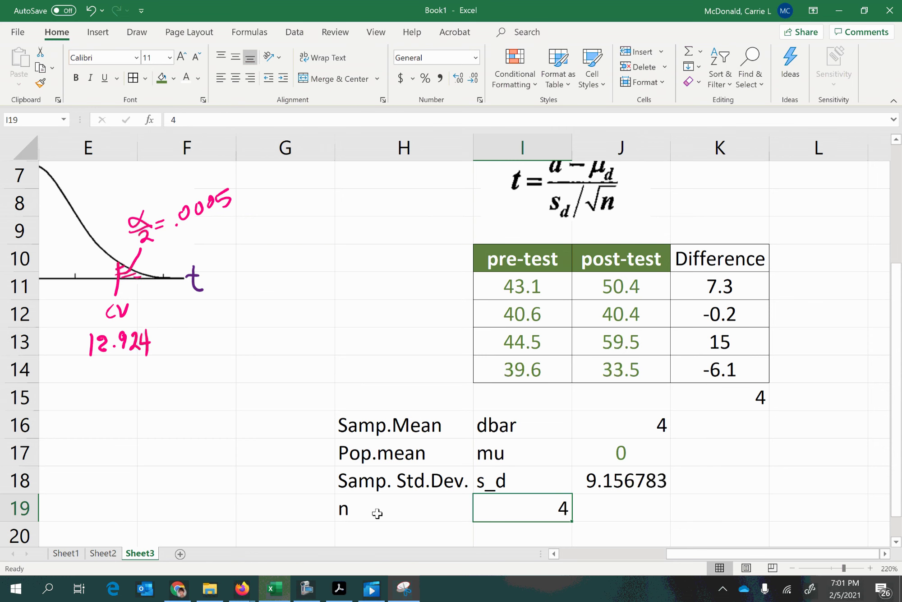
Right-align the 'n' label.
left_click(399, 513)
left_click(249, 82)
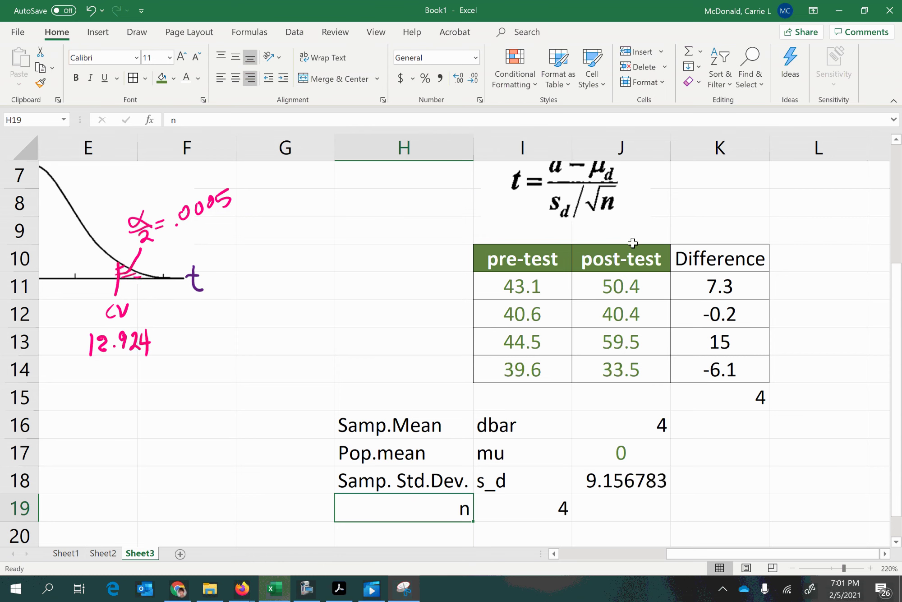
scroll(633, 242, "up", 1)
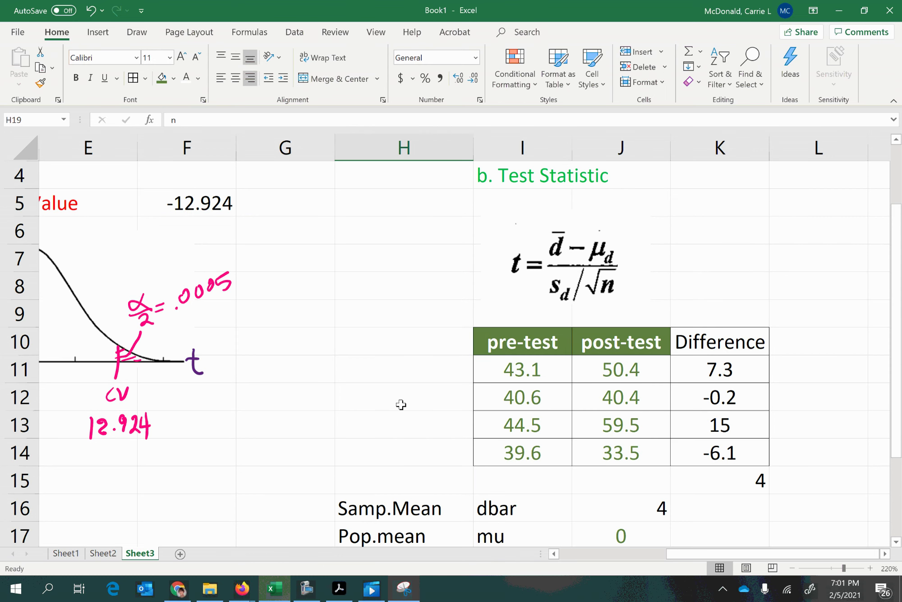
scroll(569, 315, "down", 1)
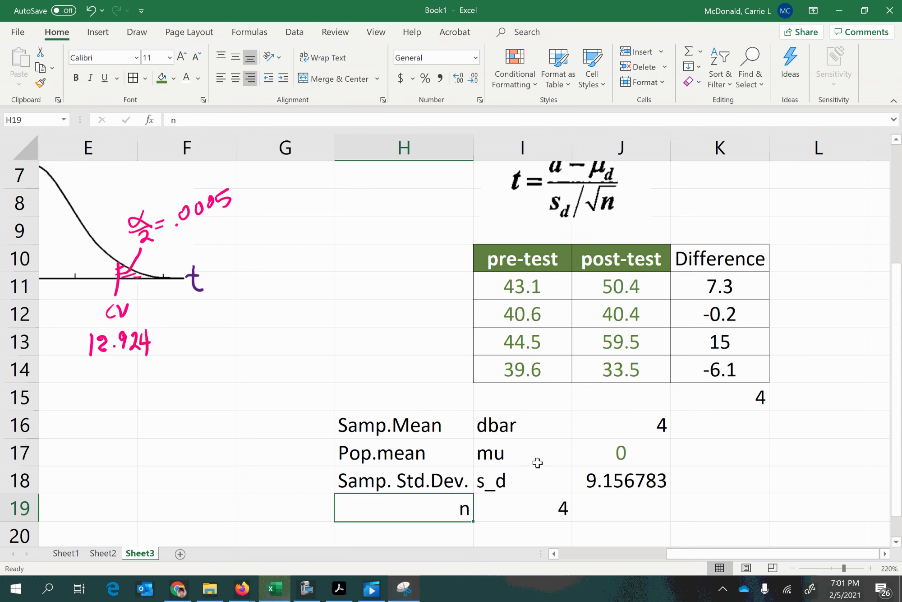
scroll(437, 532, "down", 1)
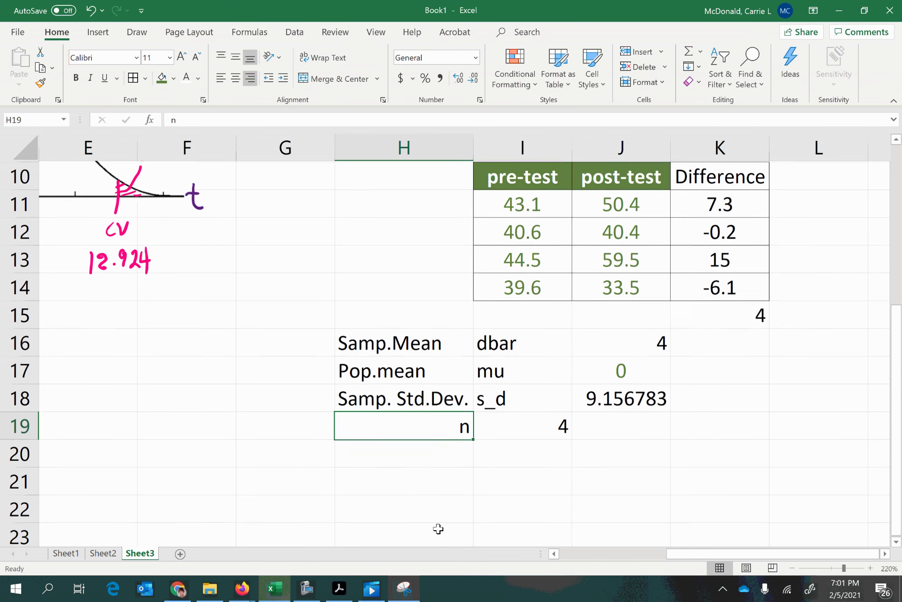
Add a 'Std.Error' row computing =J18/SQRT(4), which returns 4.578391.
left_click(408, 466)
type("S")
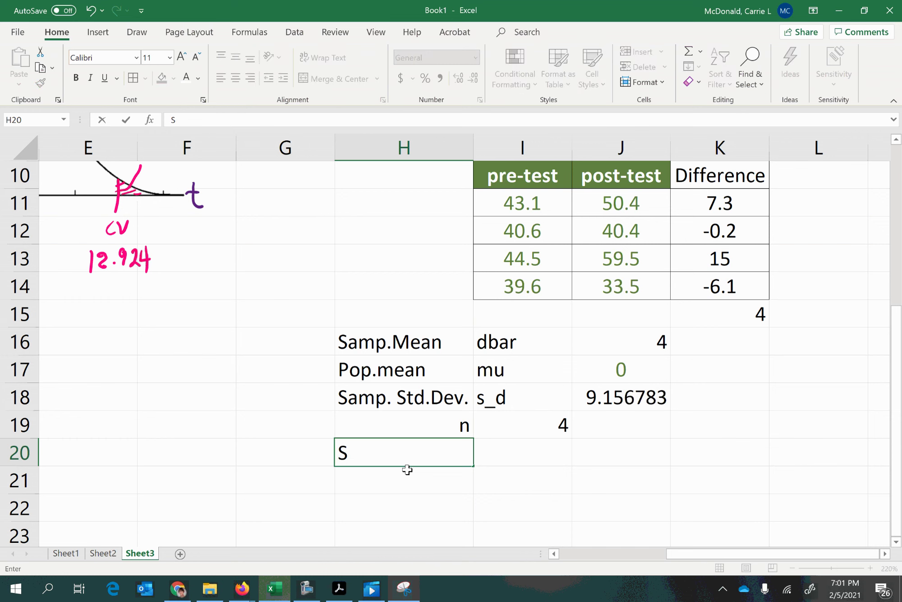
type("ta")
key("BackSpace")
type(".Error")
key("Tab")
type("=")
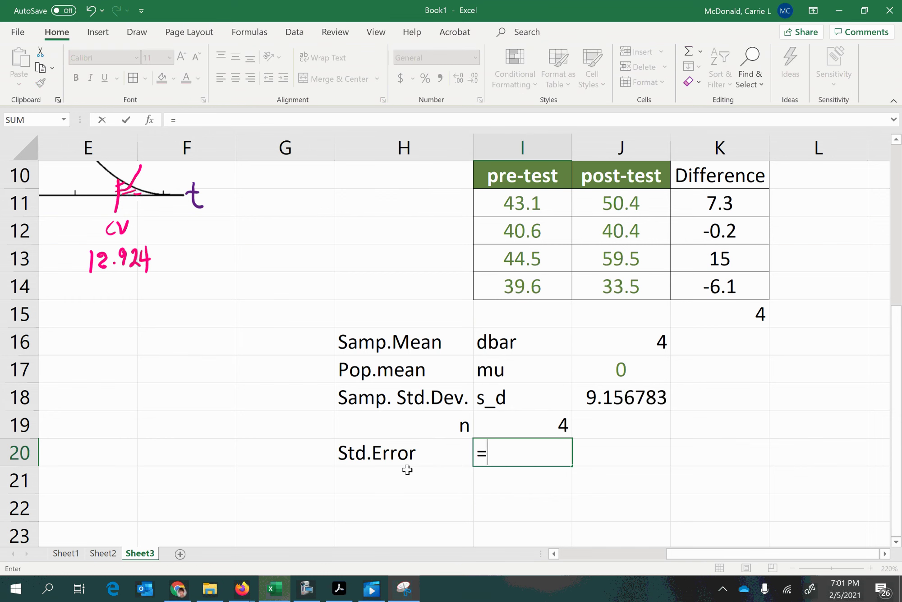
left_click(604, 402)
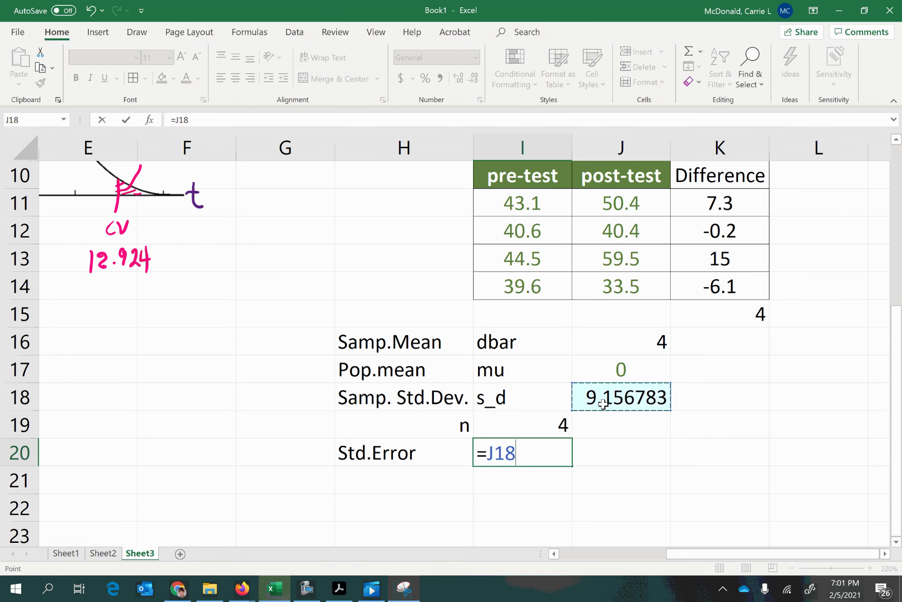
type("=sqrt")
key("BackSpace")
key("BackSpace")
key("BackSpace")
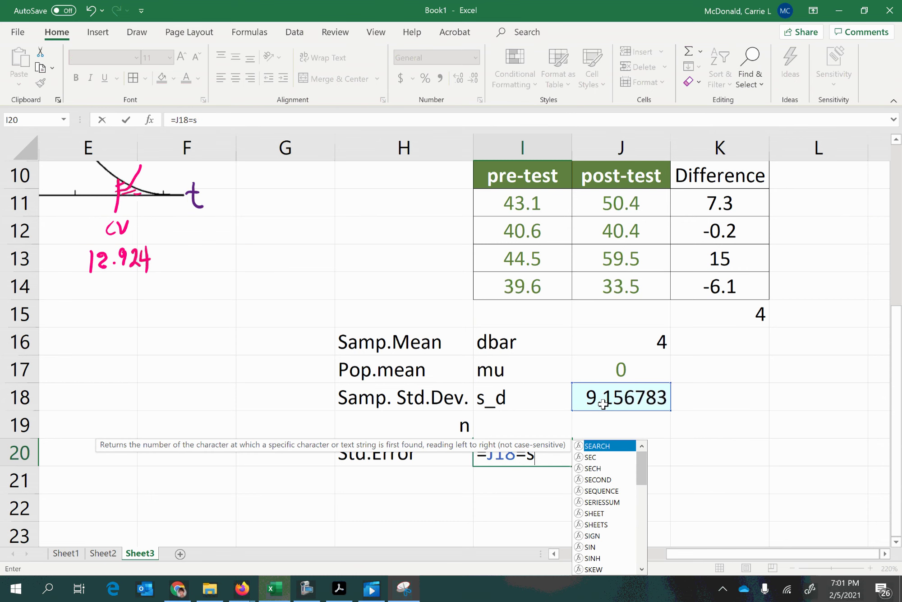
key("BackSpace")
key("BackSpace")
type("/sqrt(")
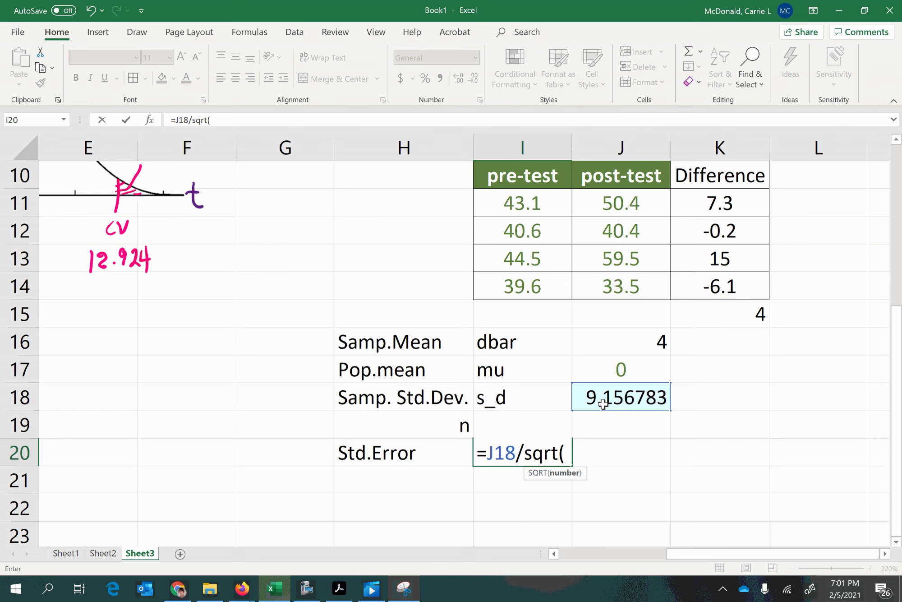
type("4)")
key("Return")
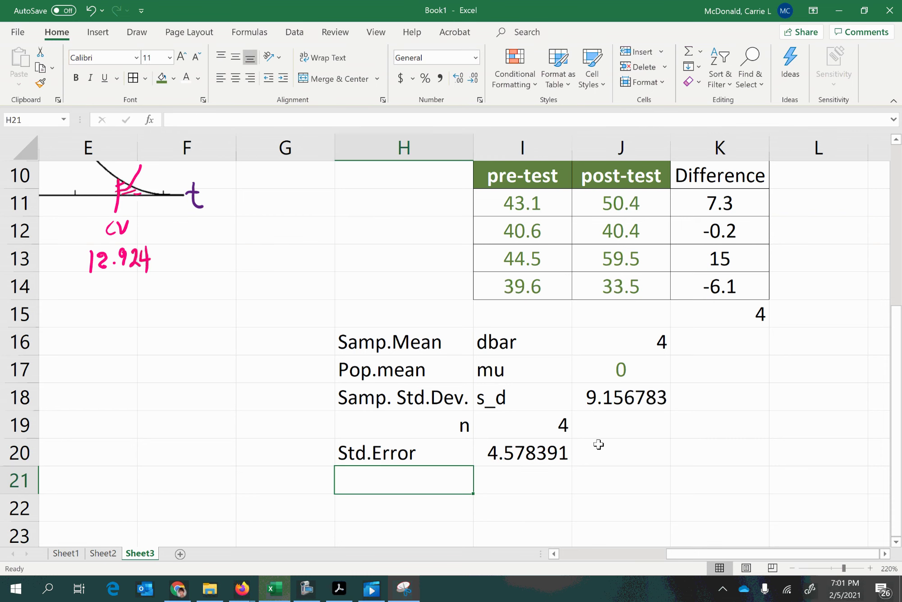
left_click(532, 454)
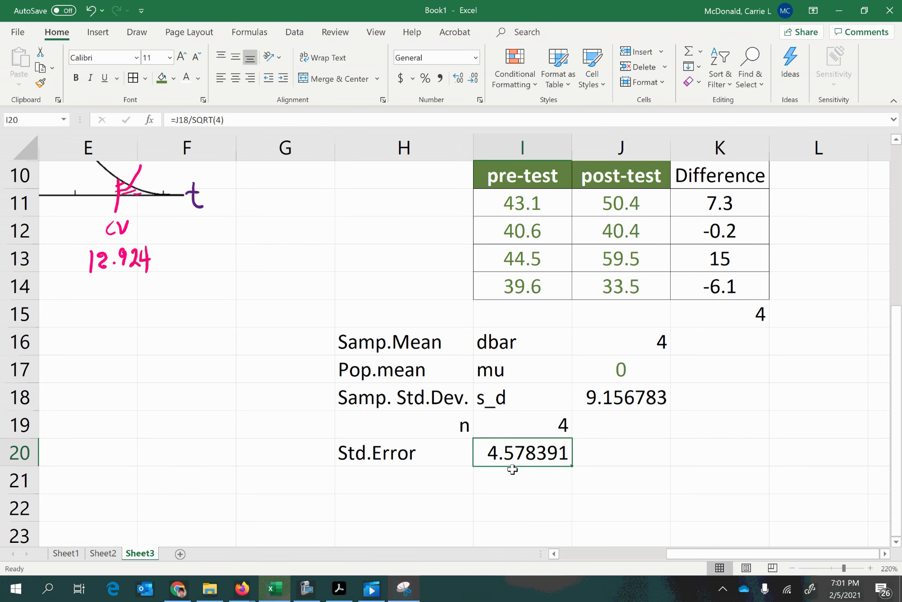
Move the standard error and sample size values into column J, and the n symbol to I19.
left_click_drag(512, 470, 610, 469)
left_click(537, 429)
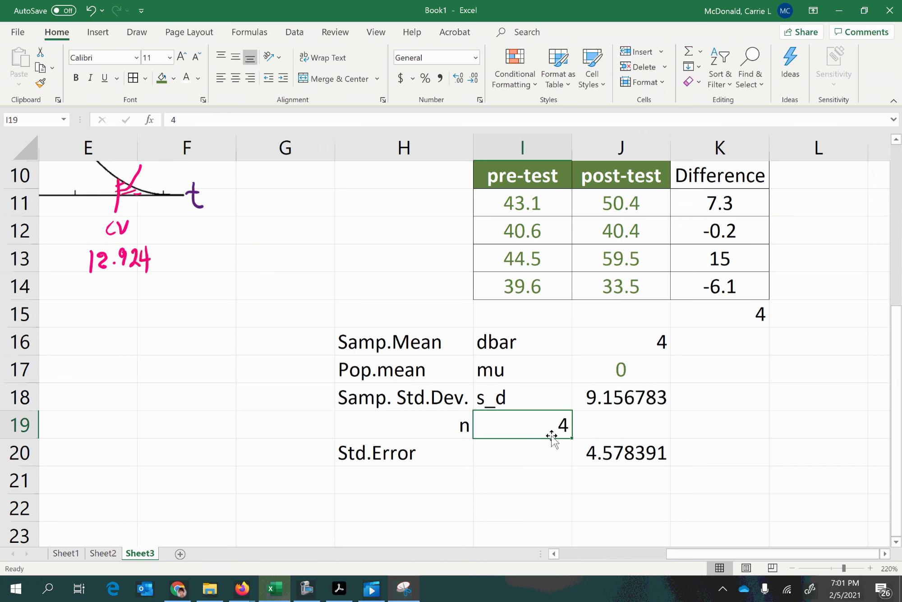
left_click_drag(565, 442, 663, 440)
left_click_drag(465, 440, 505, 441)
left_click(455, 439)
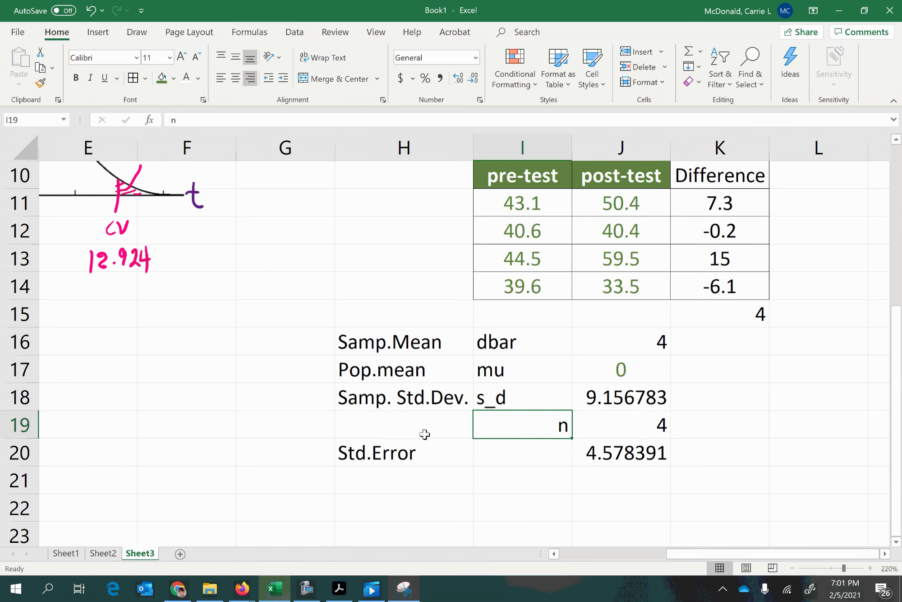
Label H19 'Samp. Size' and I20 'SE', then centre the I16:J20 summary block.
left_click(418, 437)
type("S")
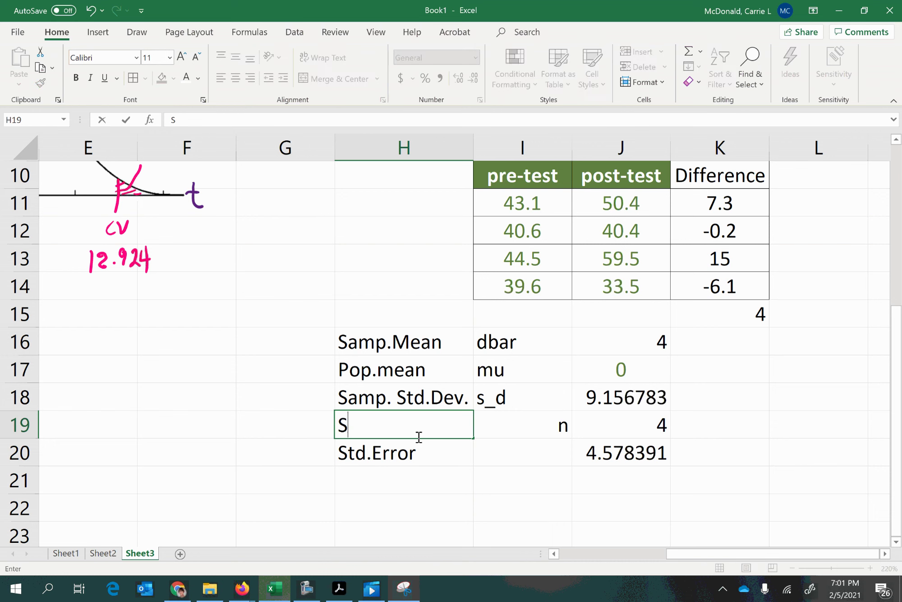
type("amp. sis")
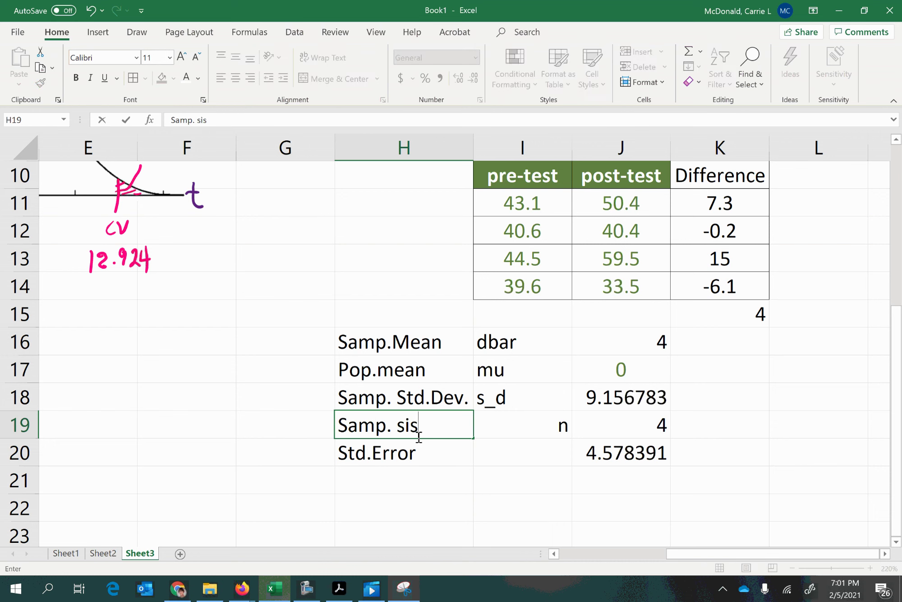
type("e")
key("Return")
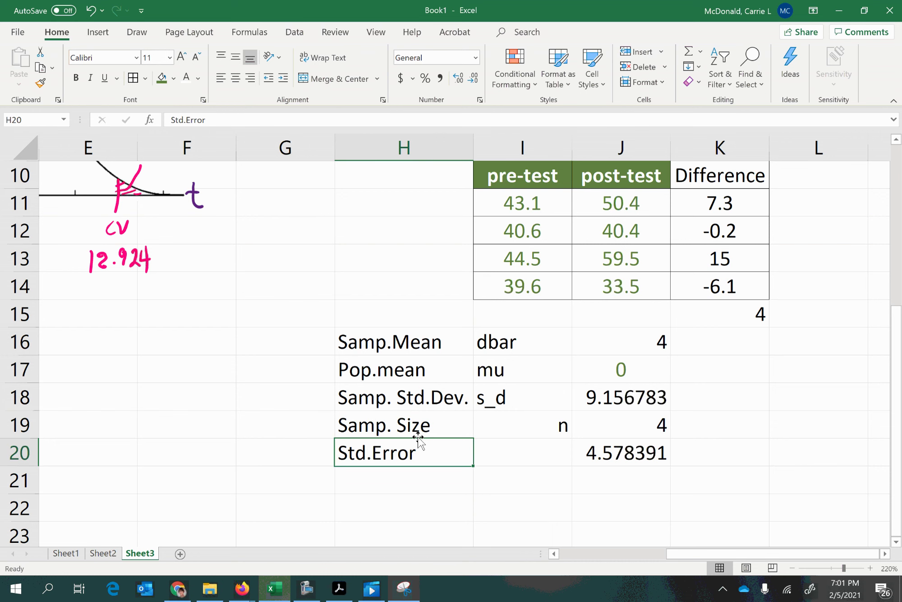
key("Tab")
type("SE")
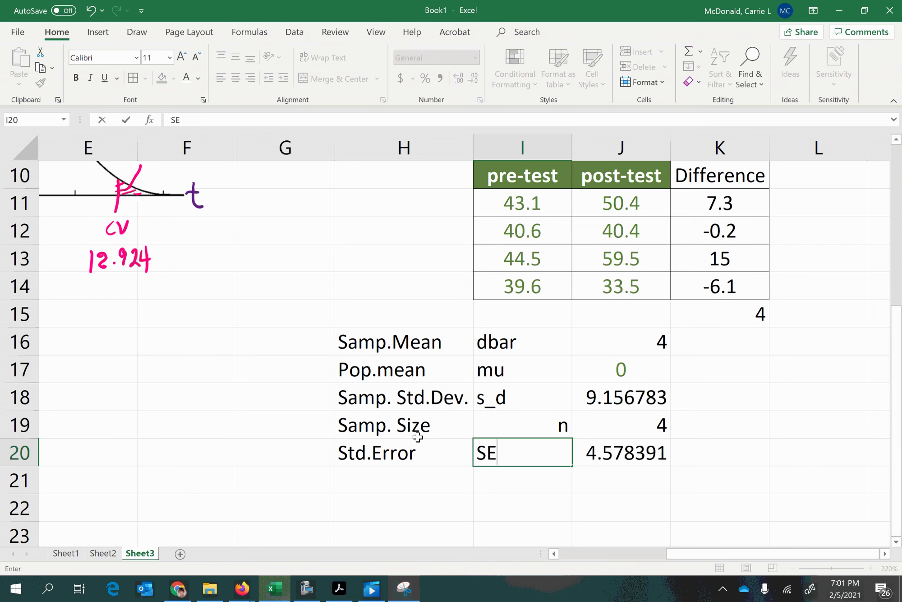
left_click_drag(507, 343, 604, 453)
left_click(235, 77)
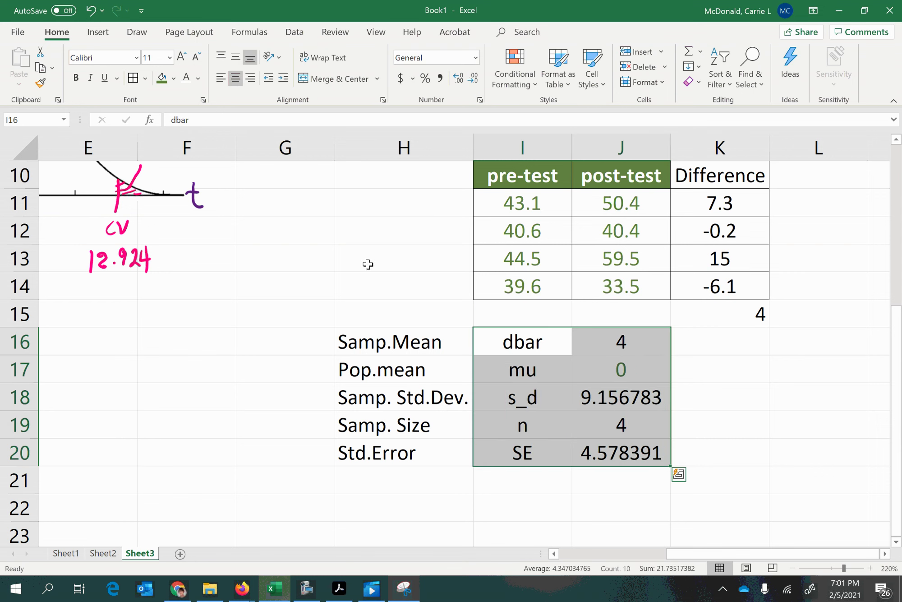
left_click(525, 427)
scroll(591, 473, "up", 1)
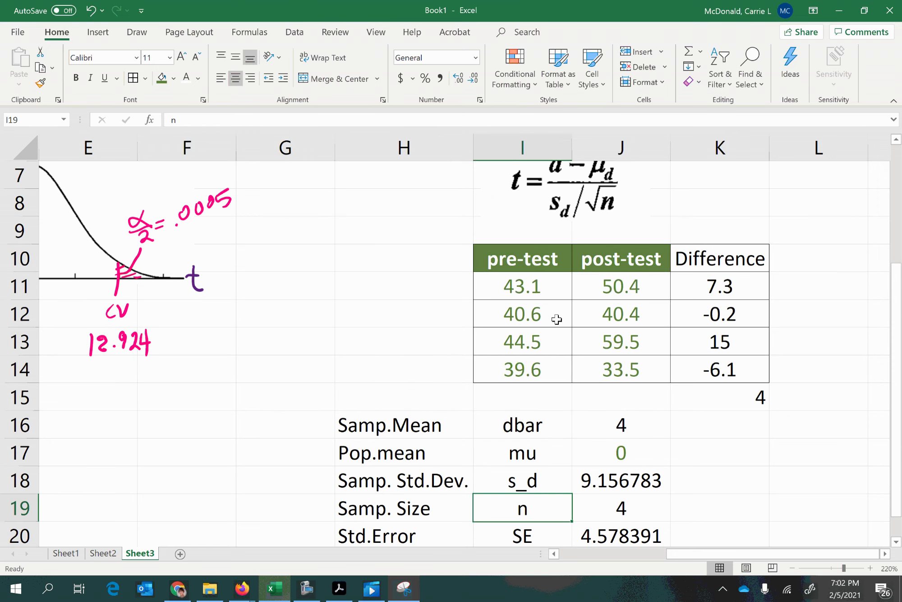
Move the t-formula picture beside the summary statistics, near K16.
left_click(478, 192)
left_click_drag(478, 192, 671, 495)
scroll(446, 479, "down", 2)
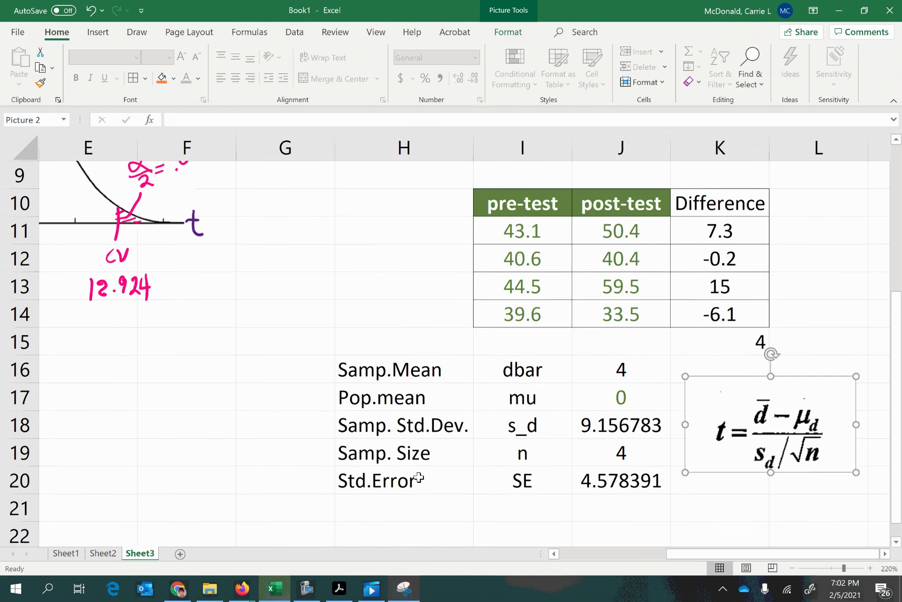
Label the new row 'Test Stat.' in H22 and 'TS: t =' in I22.
left_click(423, 435)
type("T")
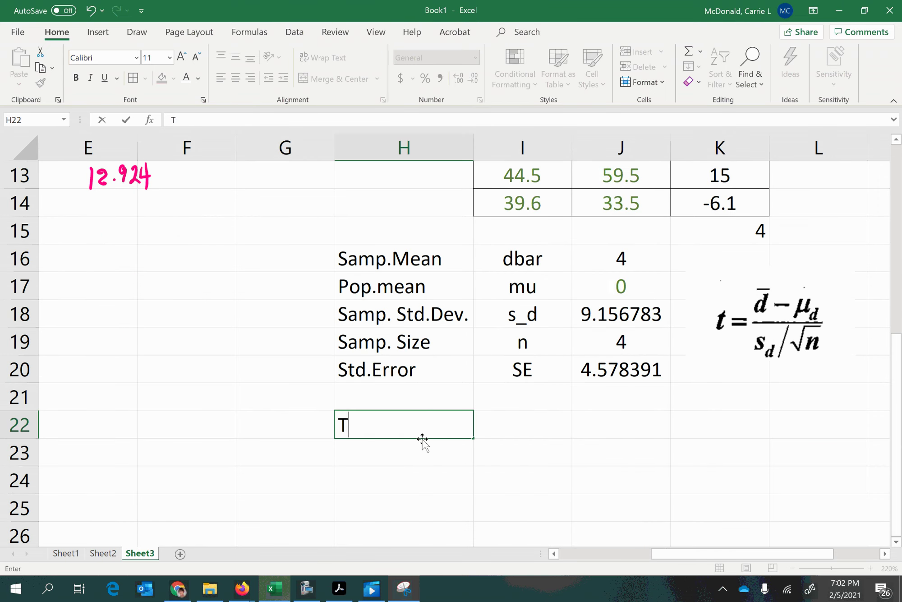
type("est Stat.")
key("Tab")
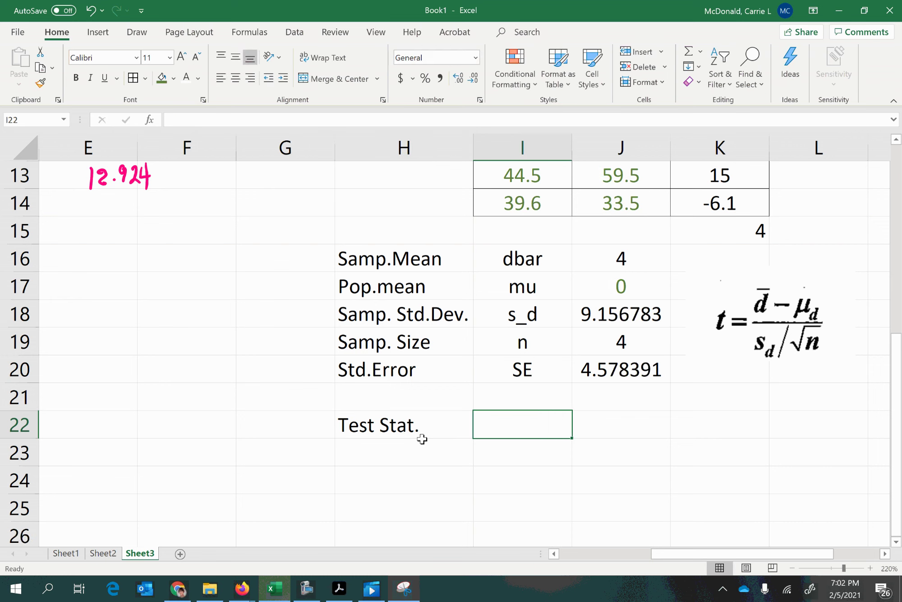
type("TS: t ")
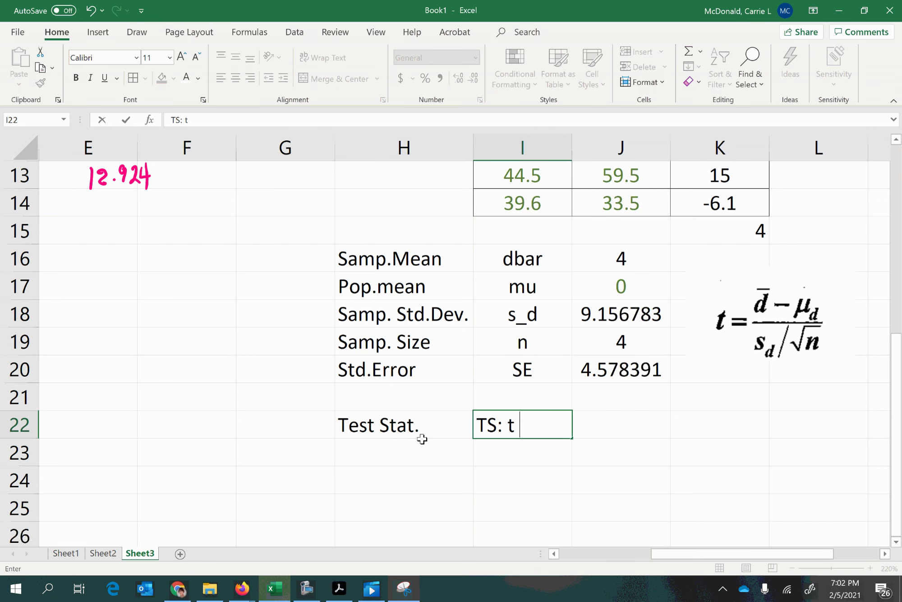
type("=")
key("Tab")
Enter =(J16-J17)/J20 in J22 for the test statistic t = 0.873669.
type("=")
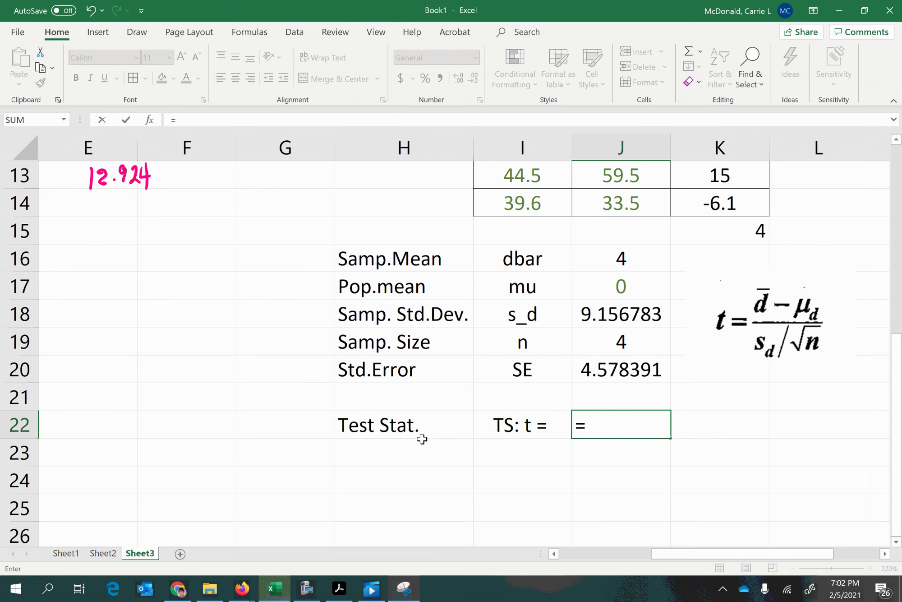
type("(")
left_click(585, 264)
type("-")
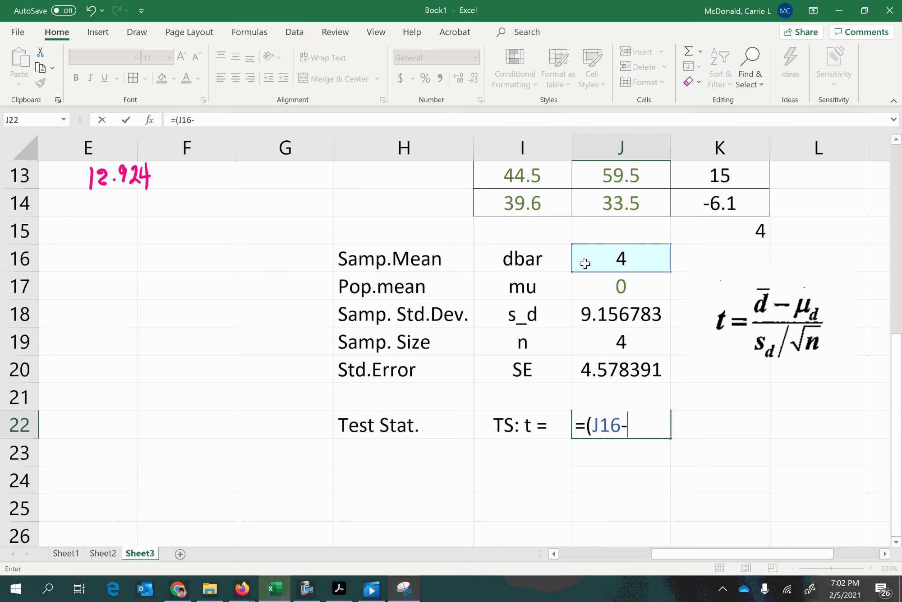
left_click(607, 291)
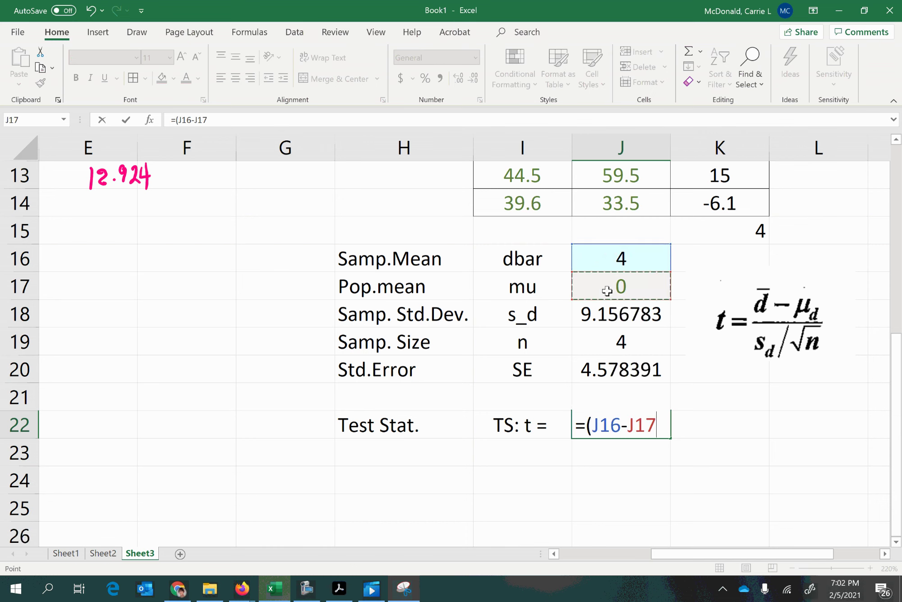
type(")/")
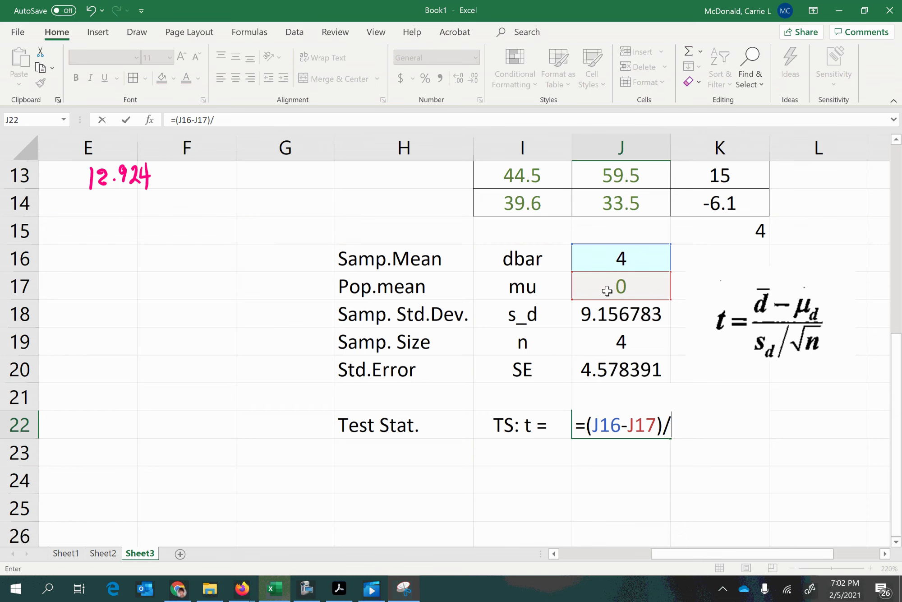
left_click(590, 378)
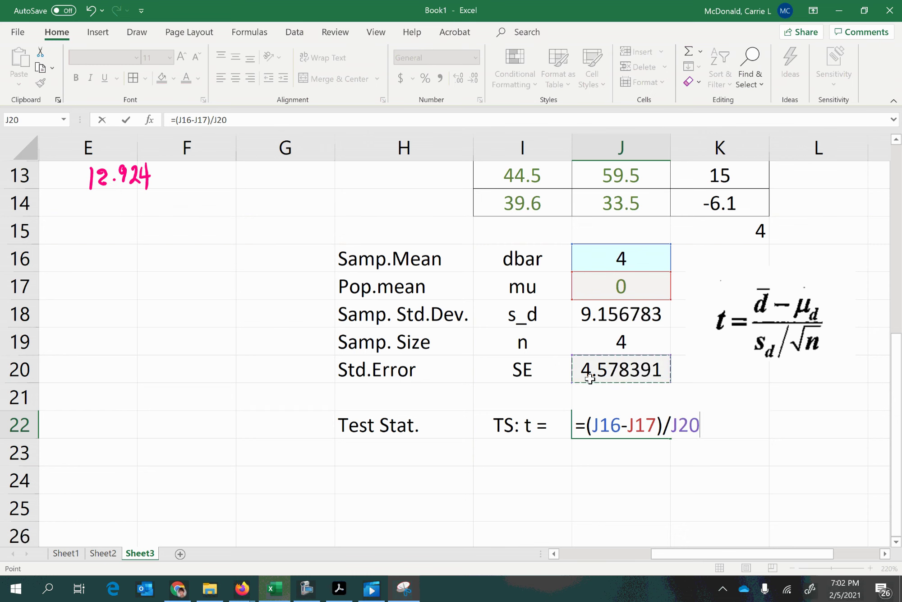
key("Return")
left_click(636, 417)
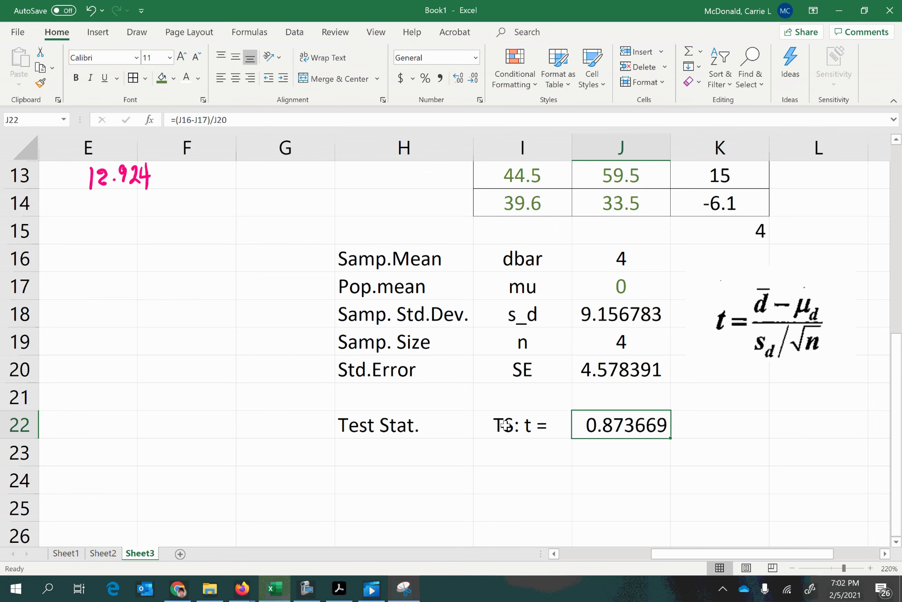
left_click_drag(499, 423, 586, 423)
Shade the Test Stat. label and value cells I22:J22 Light Green.
left_click(162, 78)
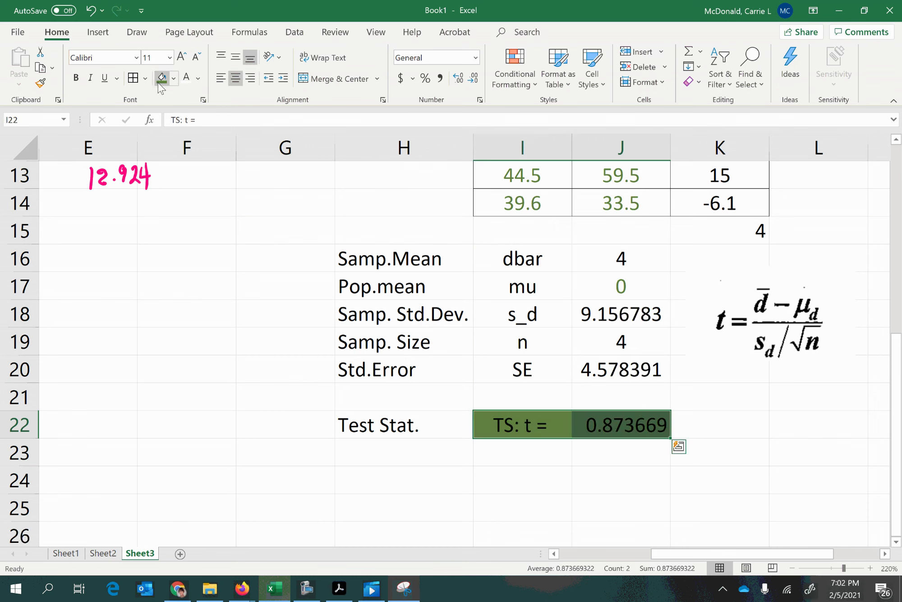
left_click(173, 78)
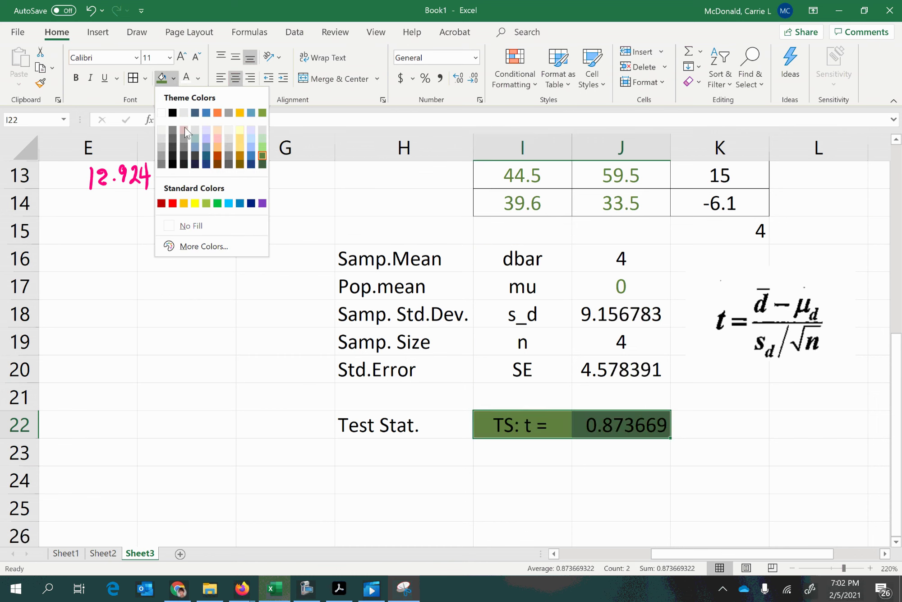
left_click(206, 203)
left_click(512, 483)
scroll(614, 446, "up", 3)
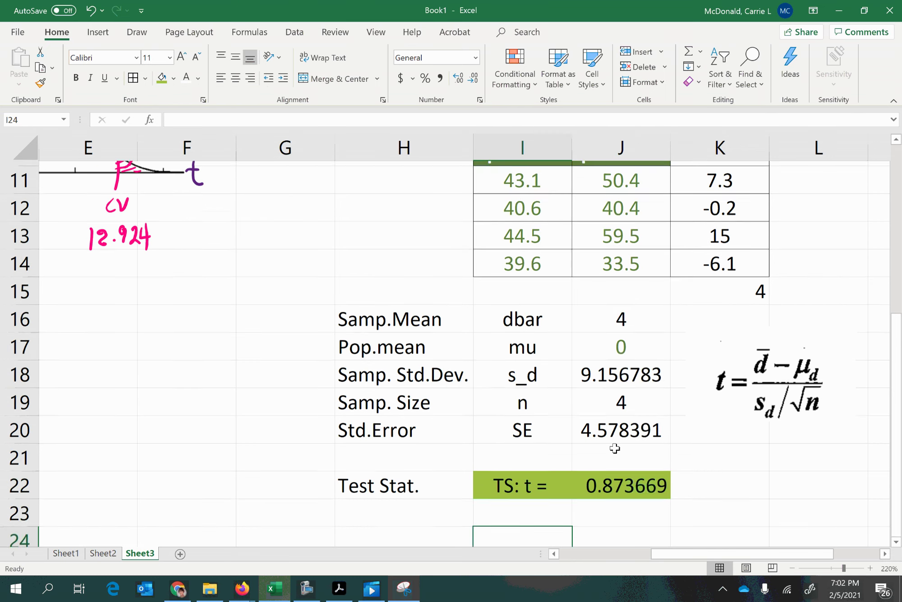
scroll(631, 517, "down", 1)
left_click_drag(672, 559, 627, 563)
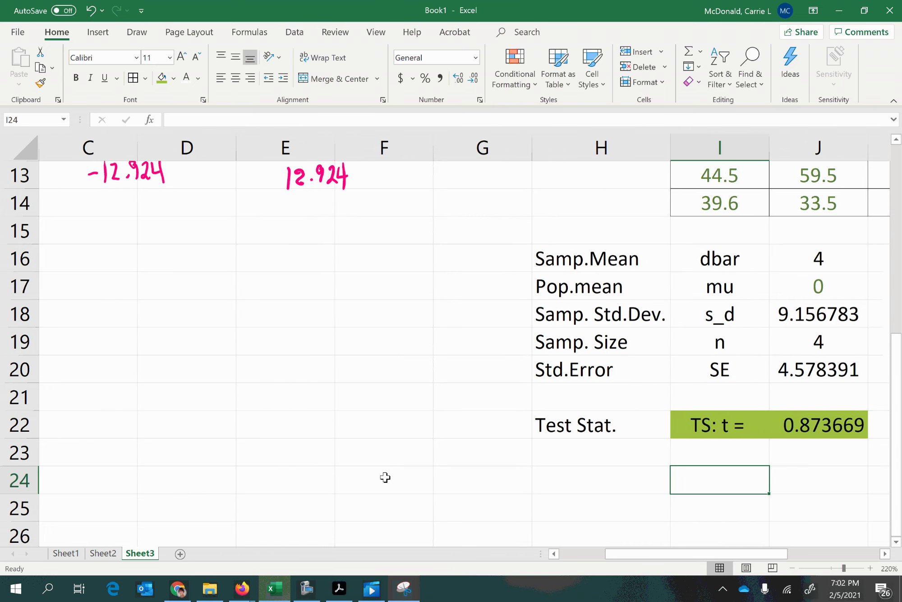
scroll(382, 474, "up", 1)
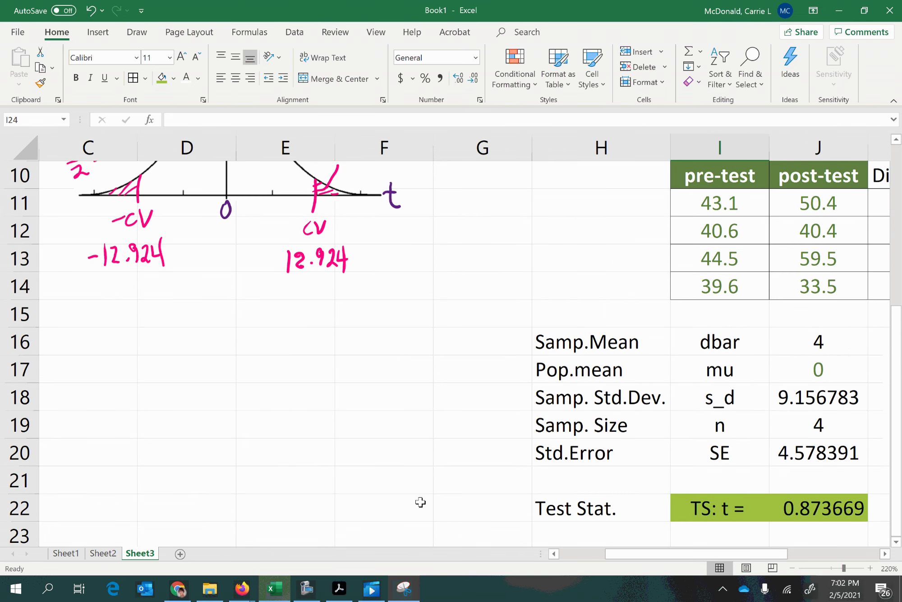
scroll(420, 502, "up", 1)
scroll(573, 518, "down", 1)
scroll(302, 400, "up", 1)
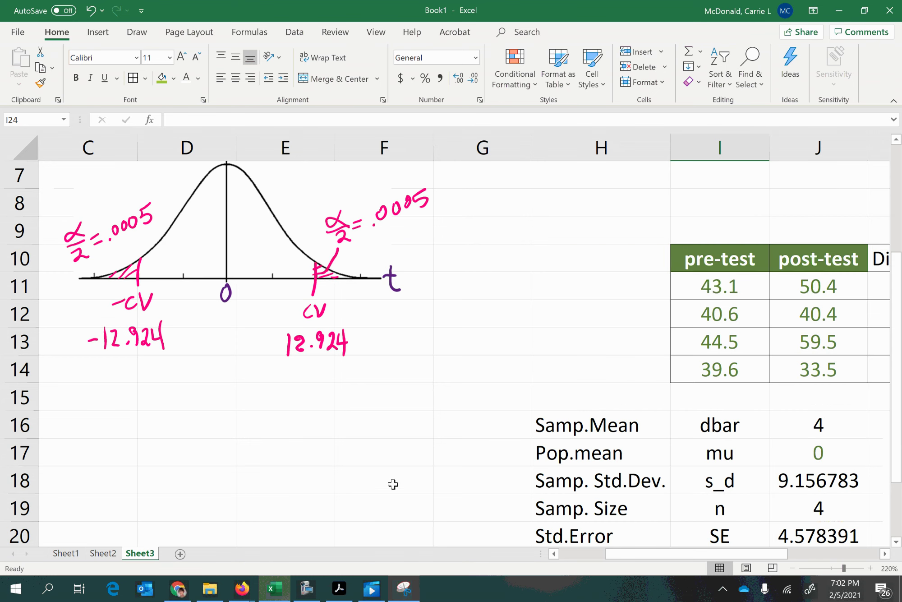
Scroll down to the t-curve and switch to the Draw tab's freehand pens.
scroll(335, 470, "down", 3)
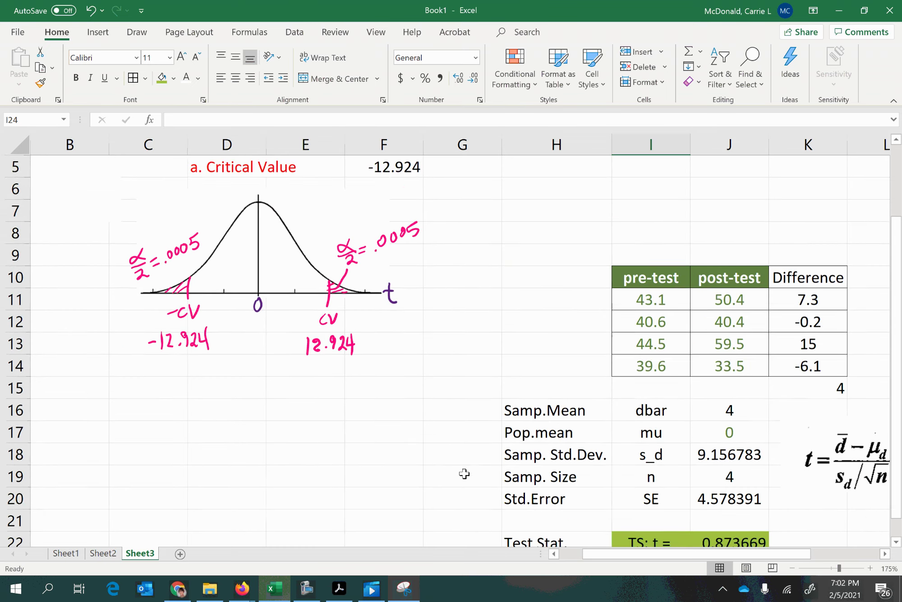
scroll(467, 464, "down", 1)
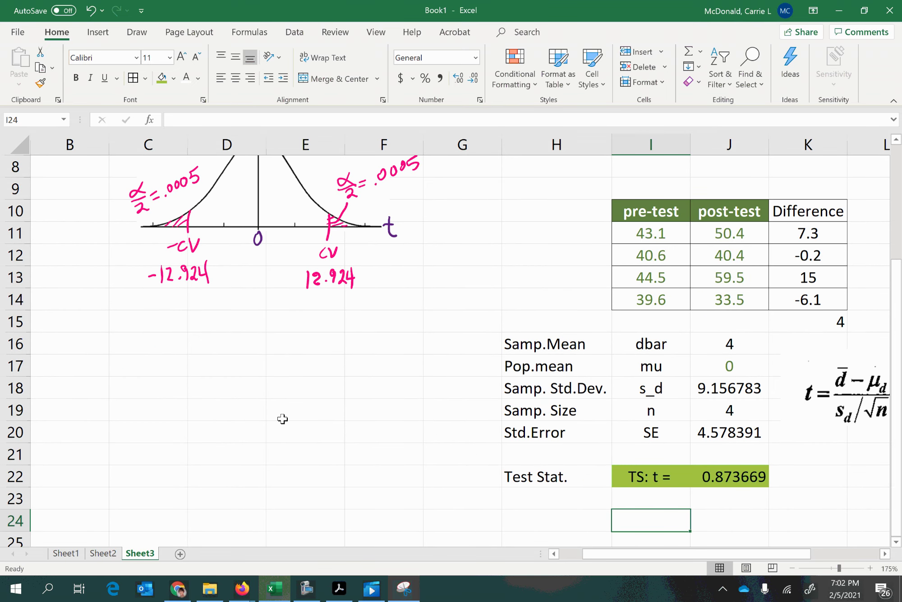
left_click(137, 32)
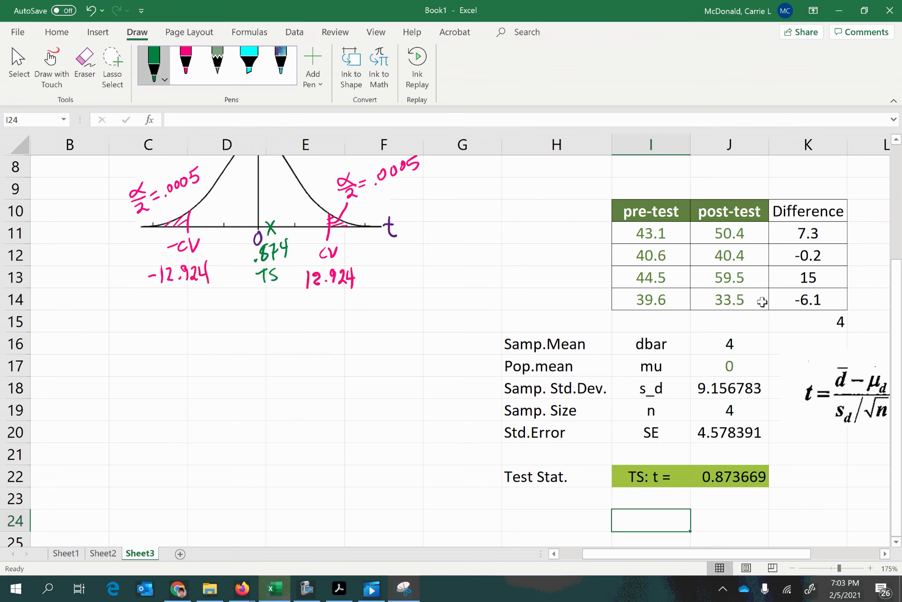
Inspect the K15 average and the =J-I difference formulas in K11:K14, then return to column A.
left_click(799, 322)
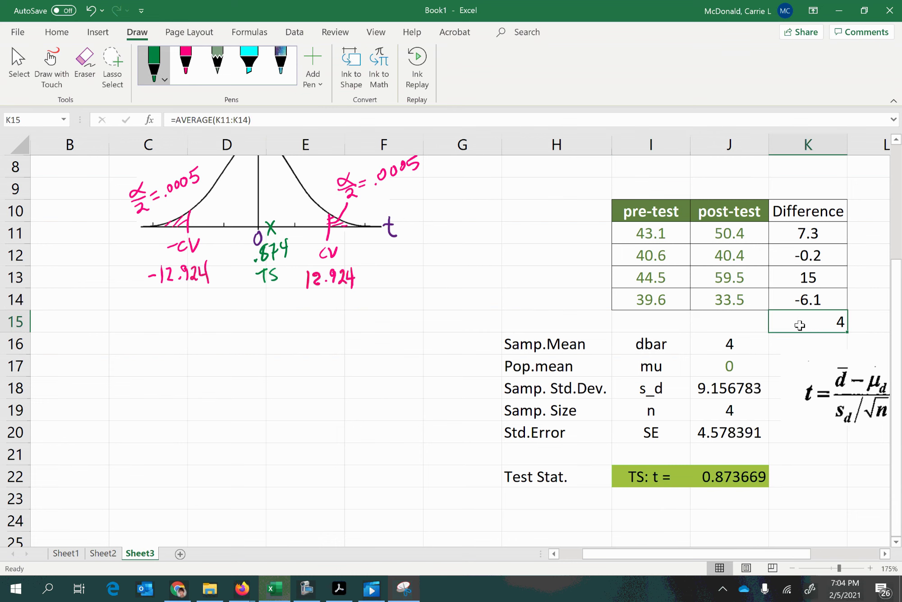
left_click(807, 233)
left_click_drag(652, 239, 730, 234)
left_click(807, 232)
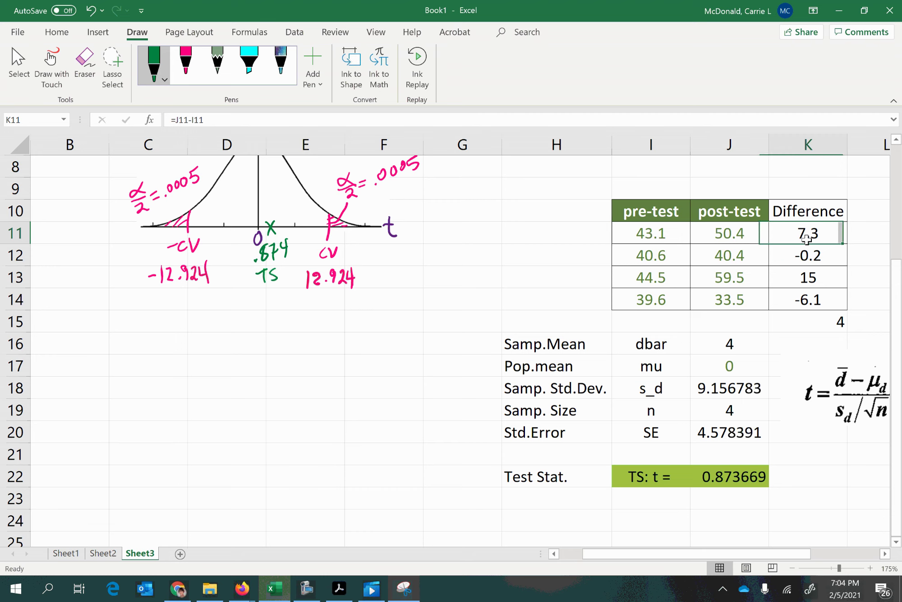
left_click(807, 255)
left_click(807, 277)
left_click(803, 306)
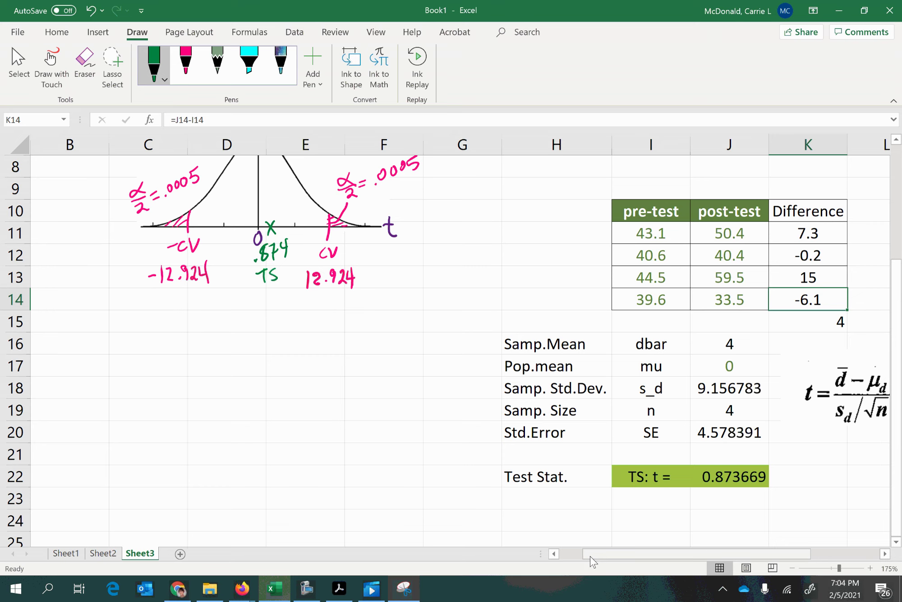
left_click_drag(590, 555, 226, 499)
Answer the reject-null decision with 'No' in B10.
scroll(227, 498, "up", 2)
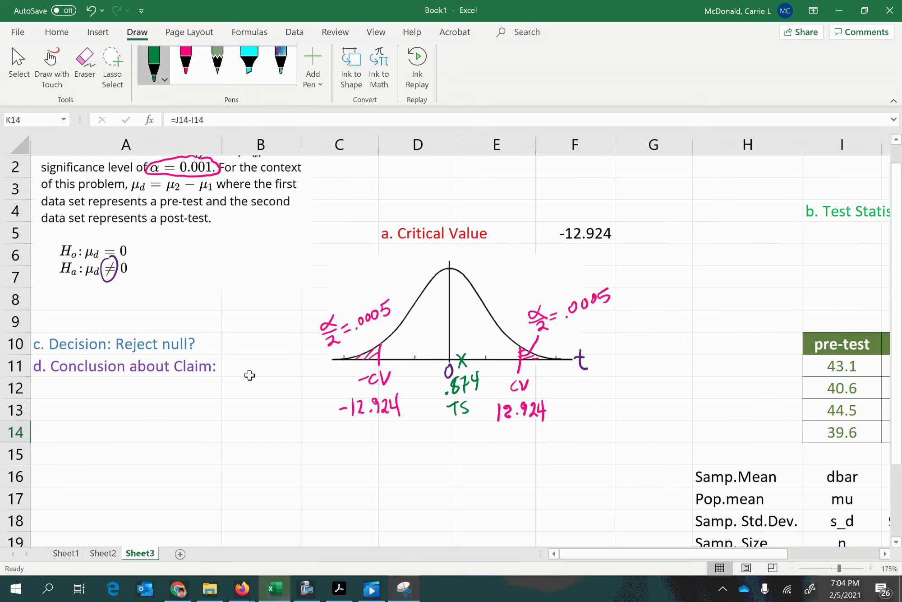
left_click(249, 351)
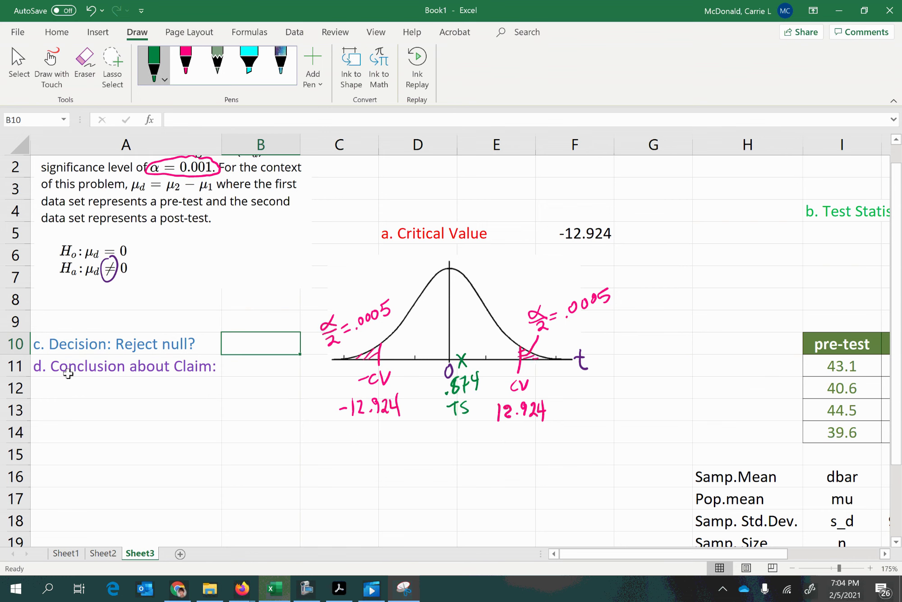
type("No")
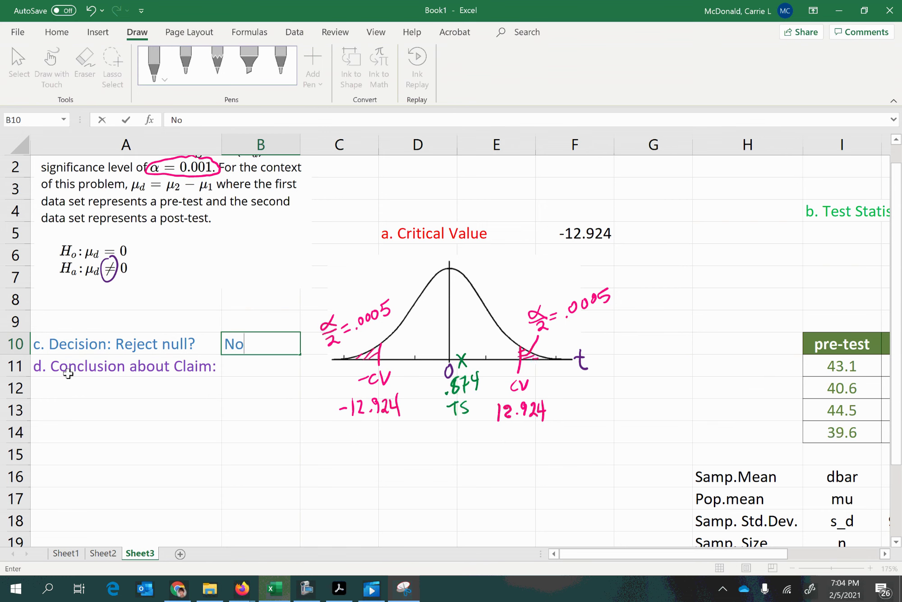
key("Return")
key("Return")
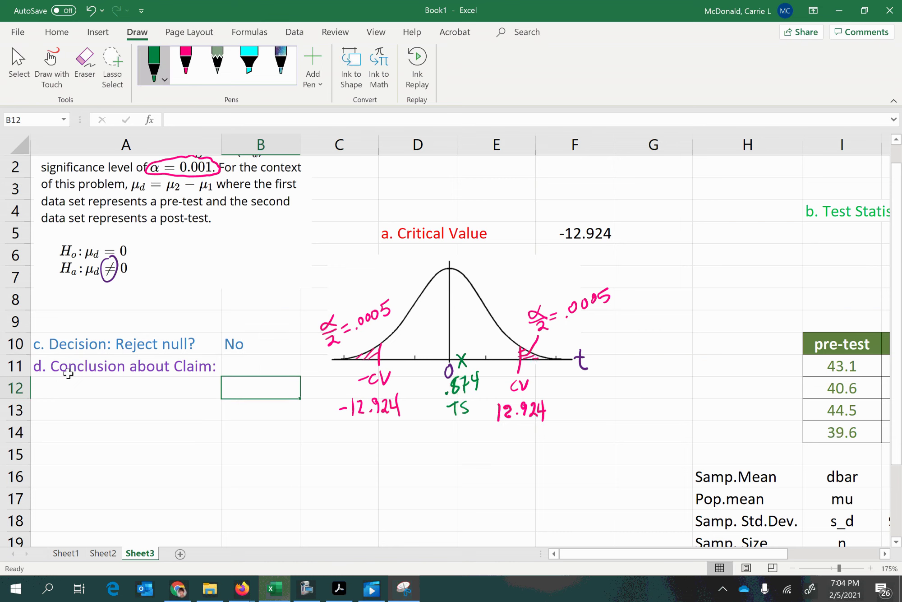
Begin the conclusion: 'There is not sufficient evidence' / 'to support the claim that the'.
left_click(53, 387)
type("T")
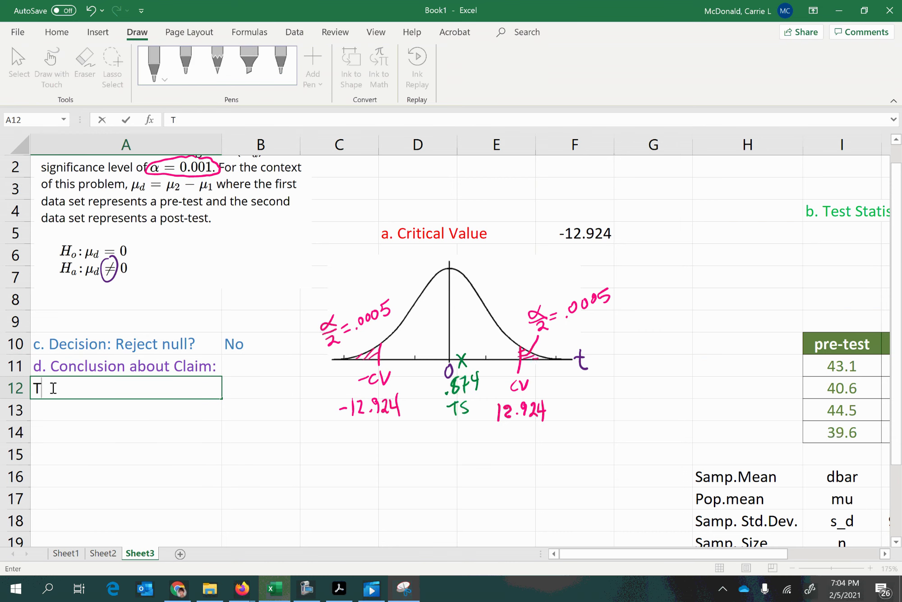
type("here i")
key("BackSpace")
key("BackSpace")
type("e is not sigg")
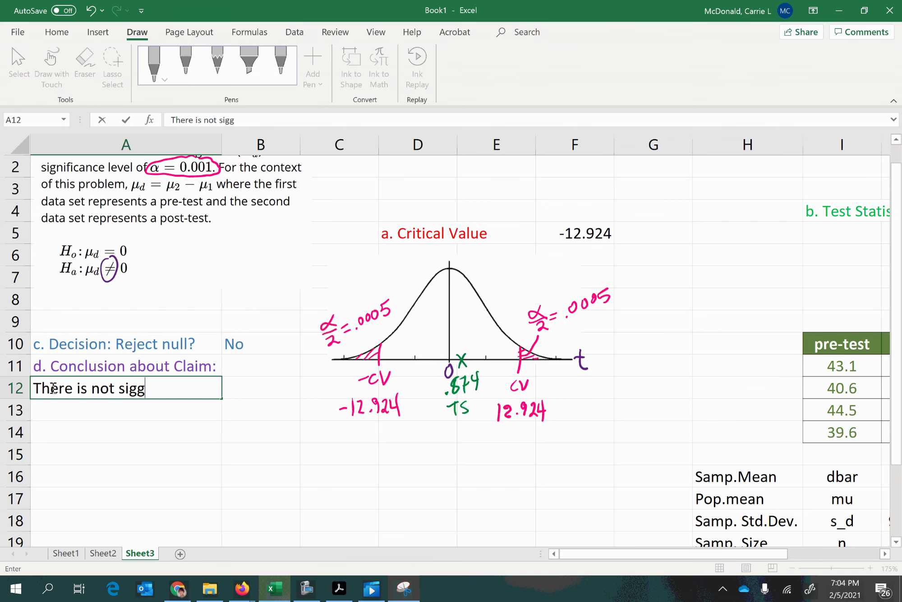
key("BackSpace")
type("nifi")
key("BackSpace")
key("BackSpace")
key("BackSpace")
key("BackSpace")
key("BackSpace")
type("ufficient evidence")
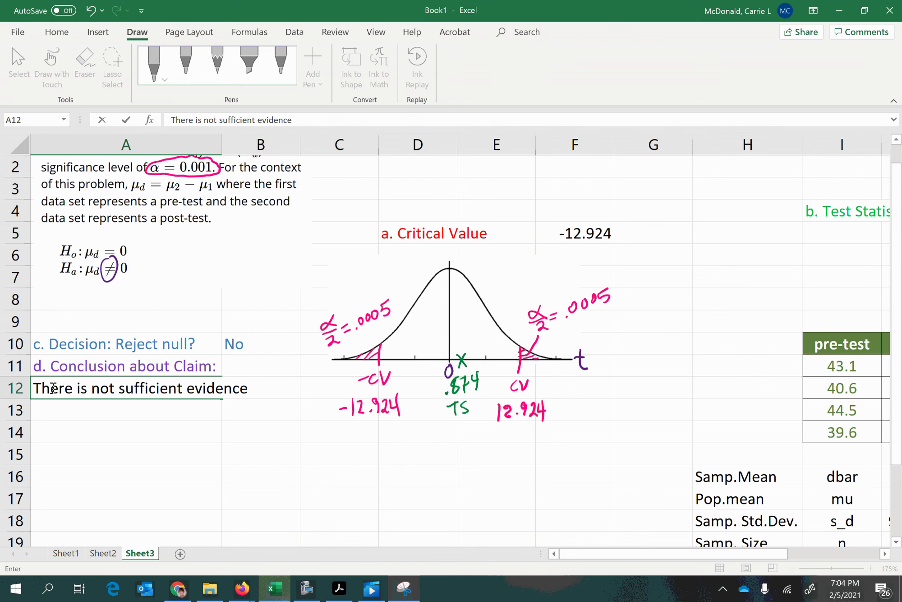
key("Return")
type("to ")
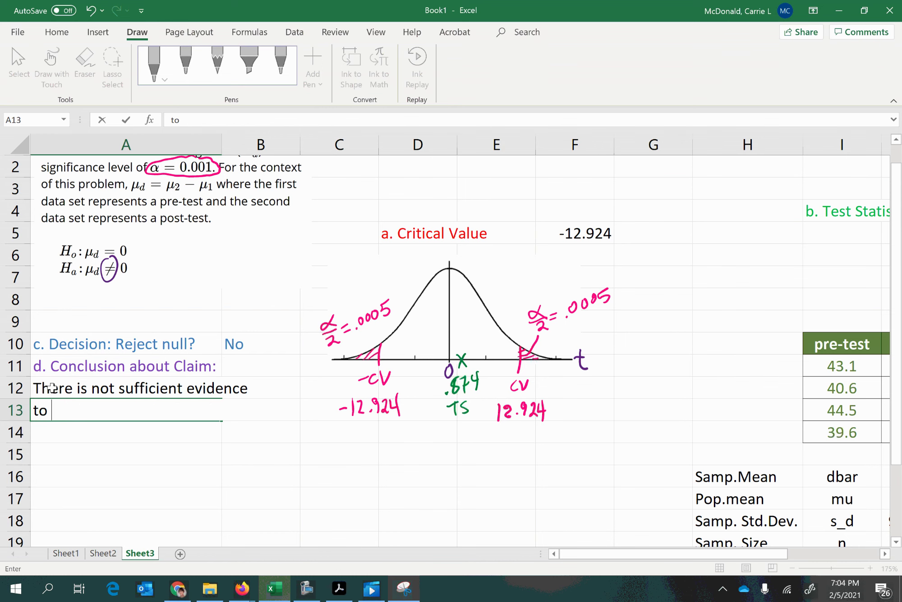
type("support ")
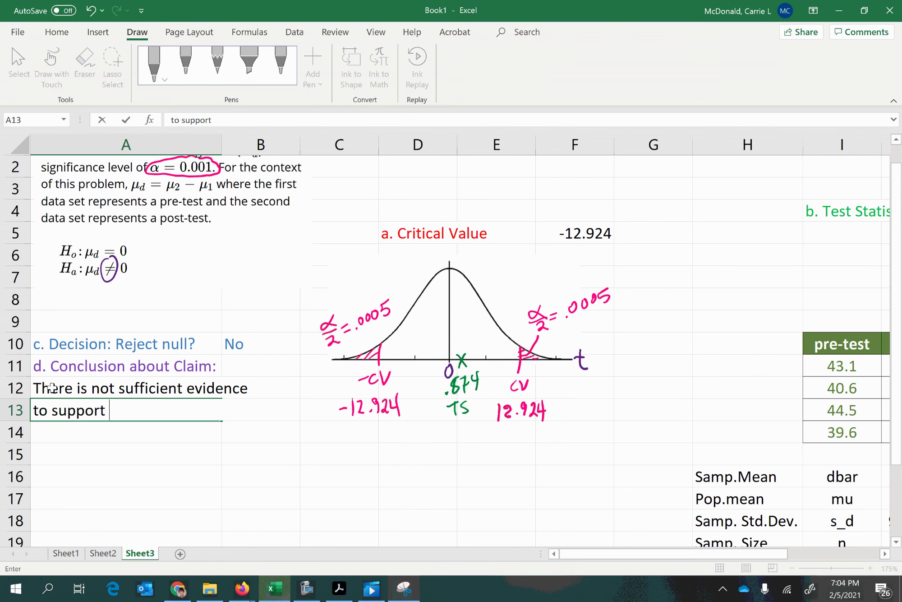
type("the clais")
key("BackSpace")
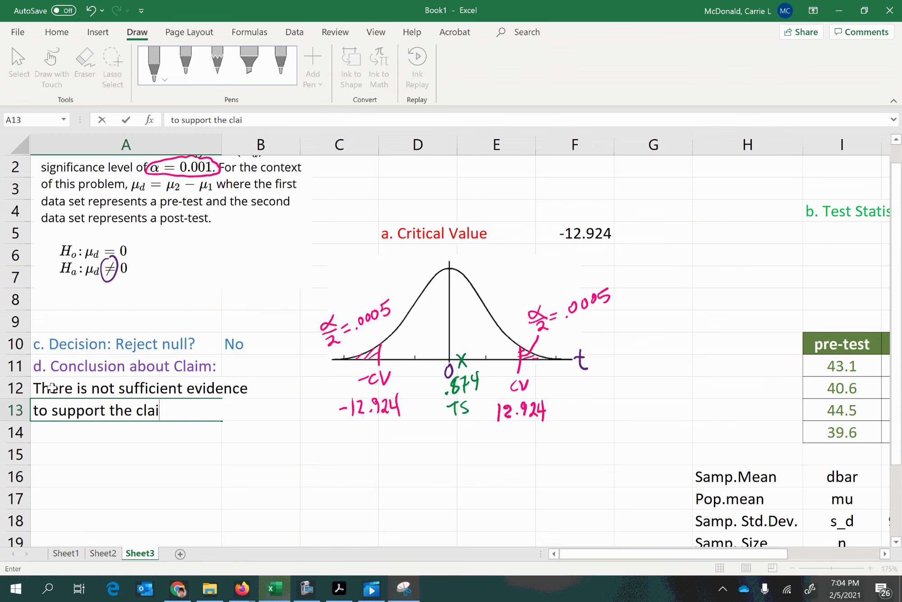
type("m that the")
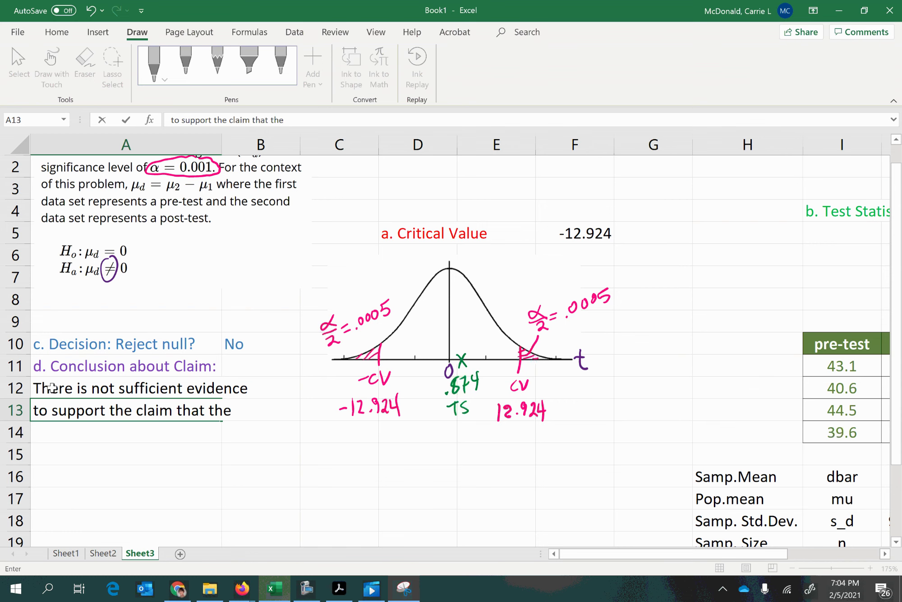
key("Return")
Finish the conclusion with 'treatment produces a significantly' / 'different score'.
type("treatmen")
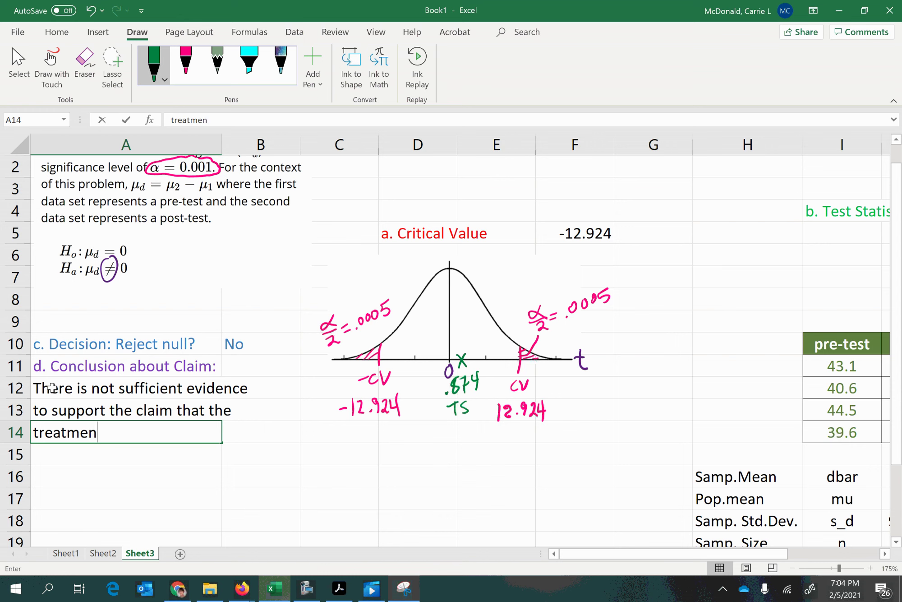
type("t produces ")
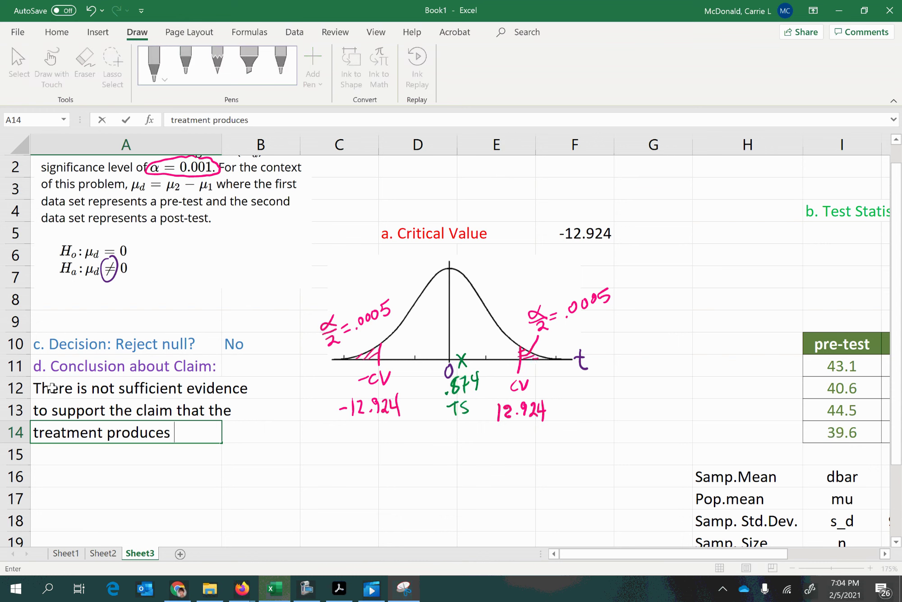
type("a differenc")
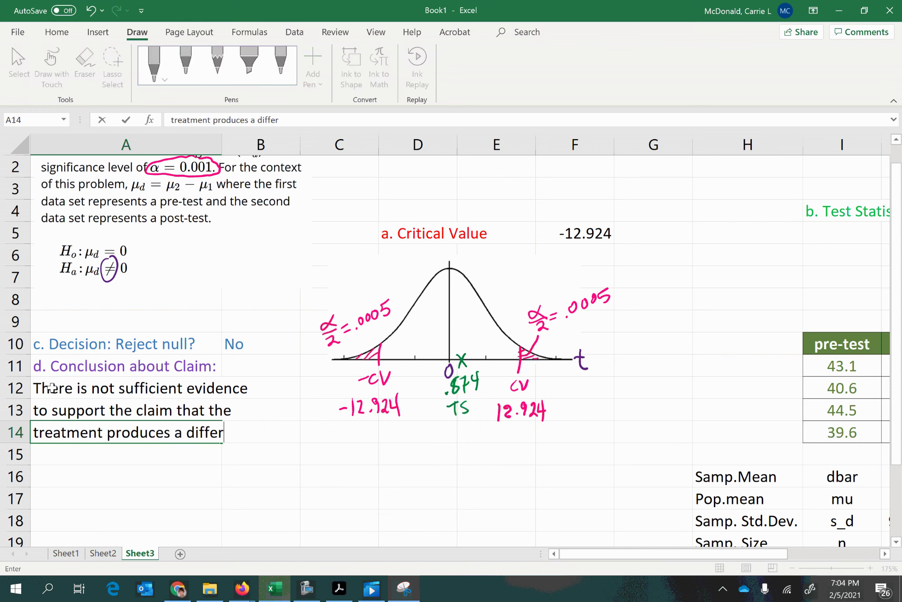
key("BackSpace")
key("BackSpace")
key("BackSpace")
key("BackSpace")
key("BackSpace")
key("BackSpace")
key("BackSpace")
key("BackSpace")
key("BackSpace")
key("BackSpace")
type("signific")
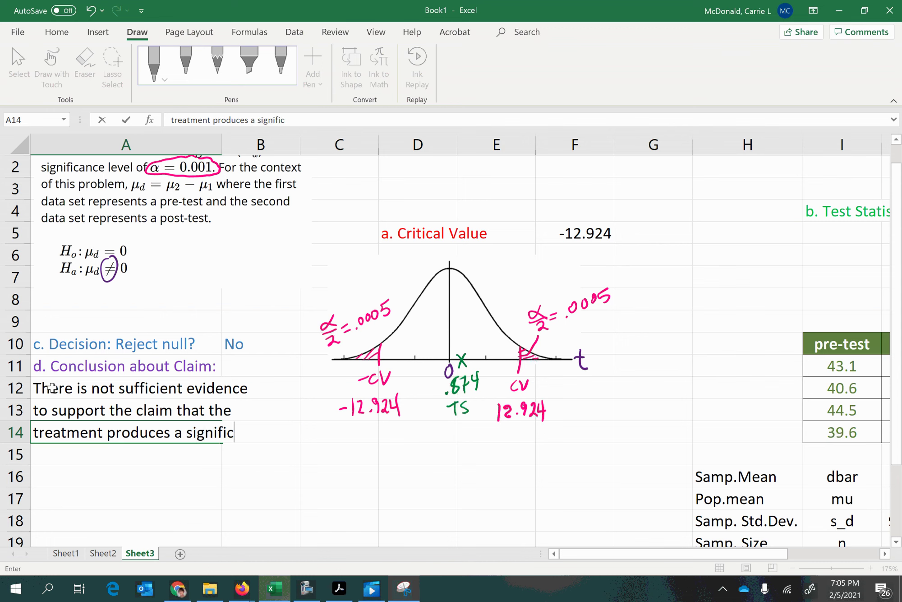
type("antly")
key("Return")
type("di")
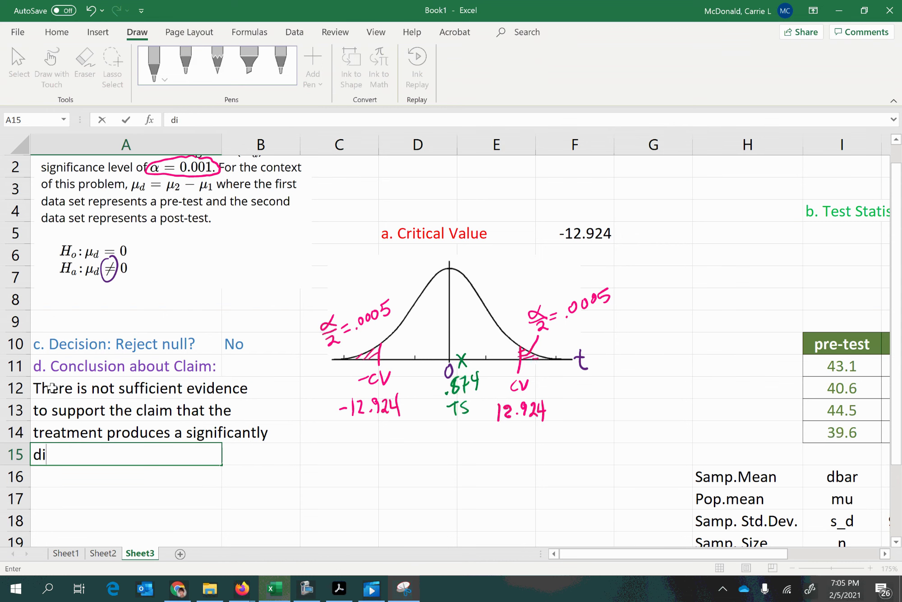
type("fferenct")
key("BackSpace")
key("BackSpace")
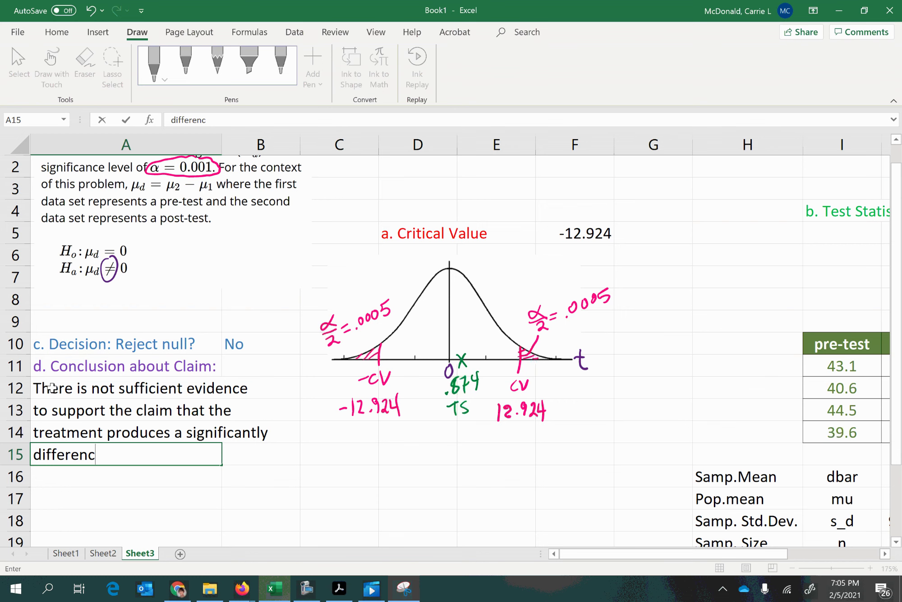
type("t score.")
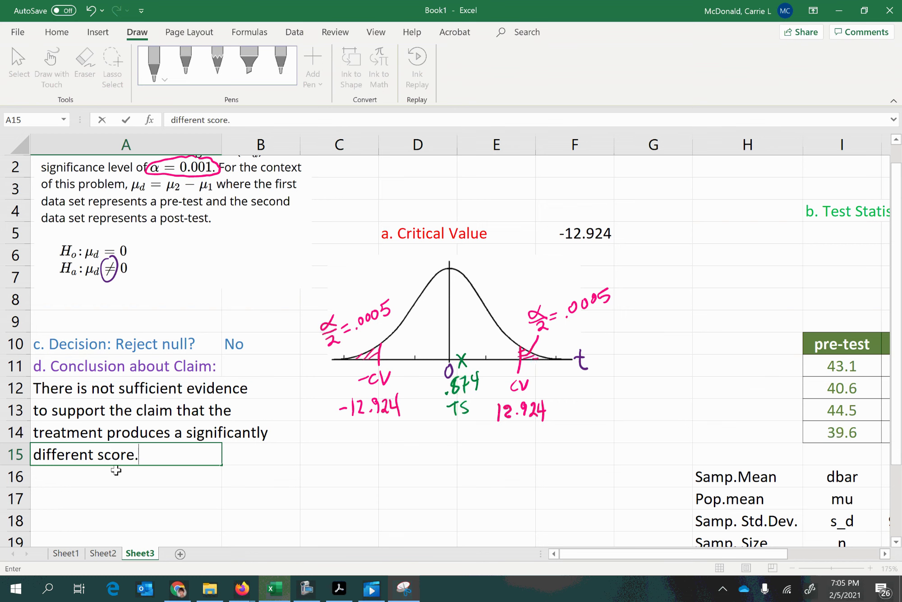
left_click(139, 493)
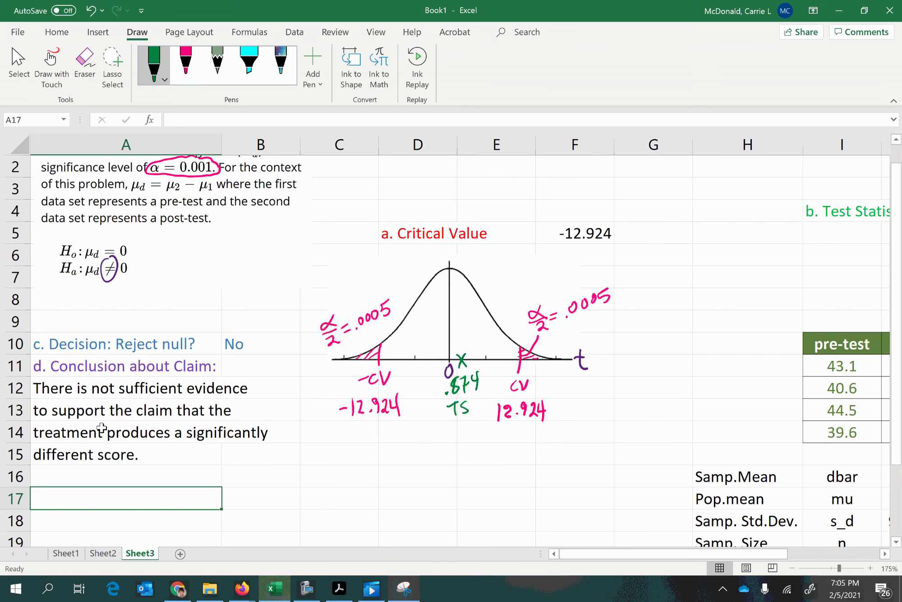
left_click(54, 389)
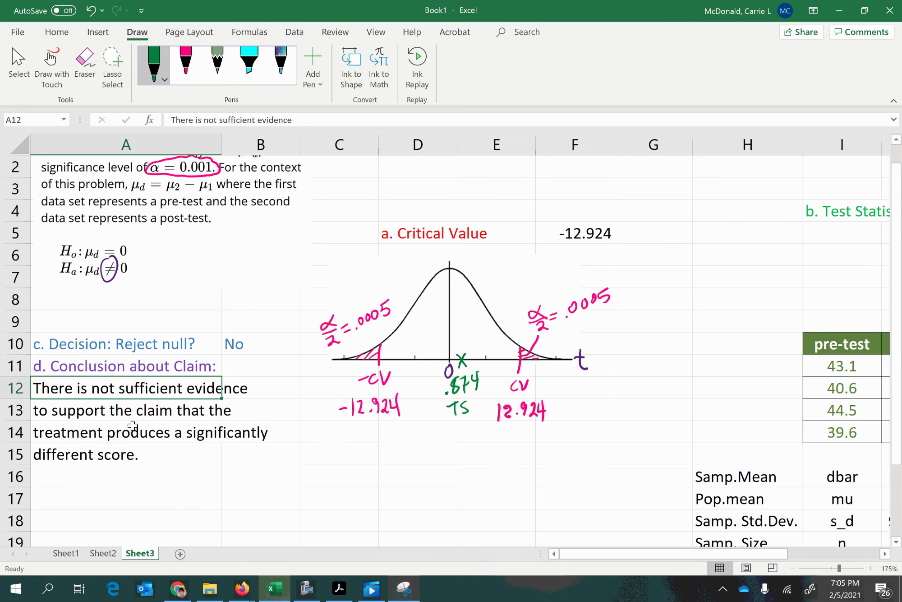
scroll(125, 443, "up", 3)
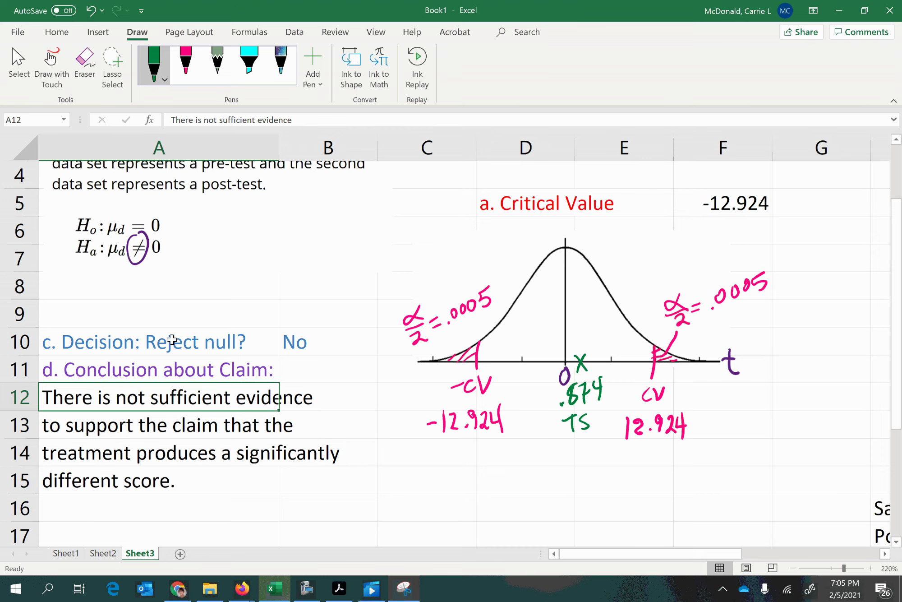
scroll(154, 391, "up", 1)
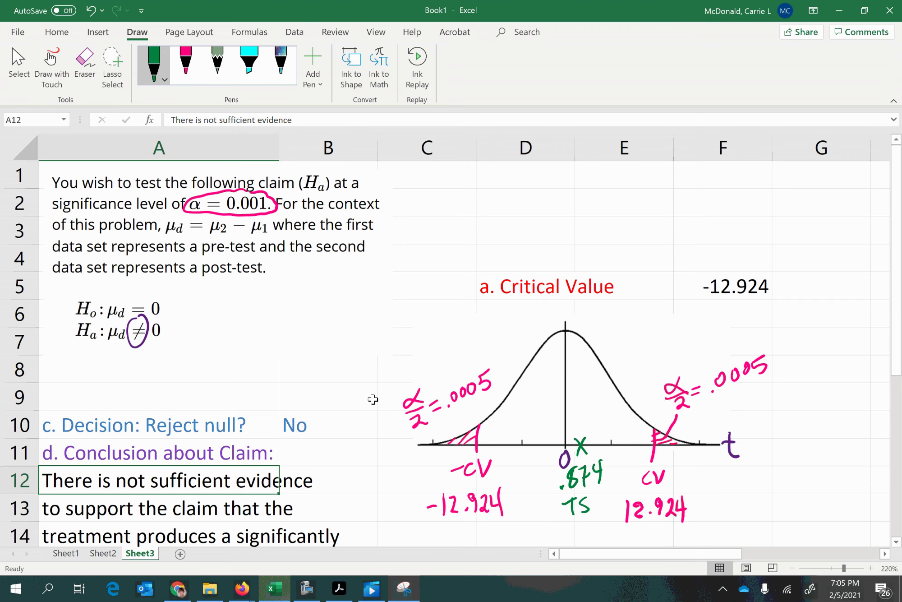
left_click(189, 66)
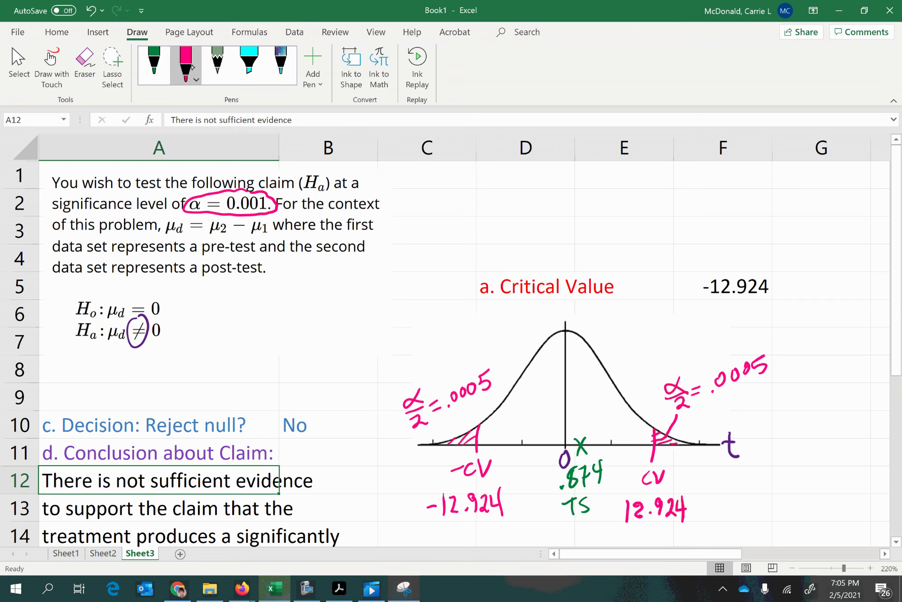
left_click_drag(76, 311, 151, 306)
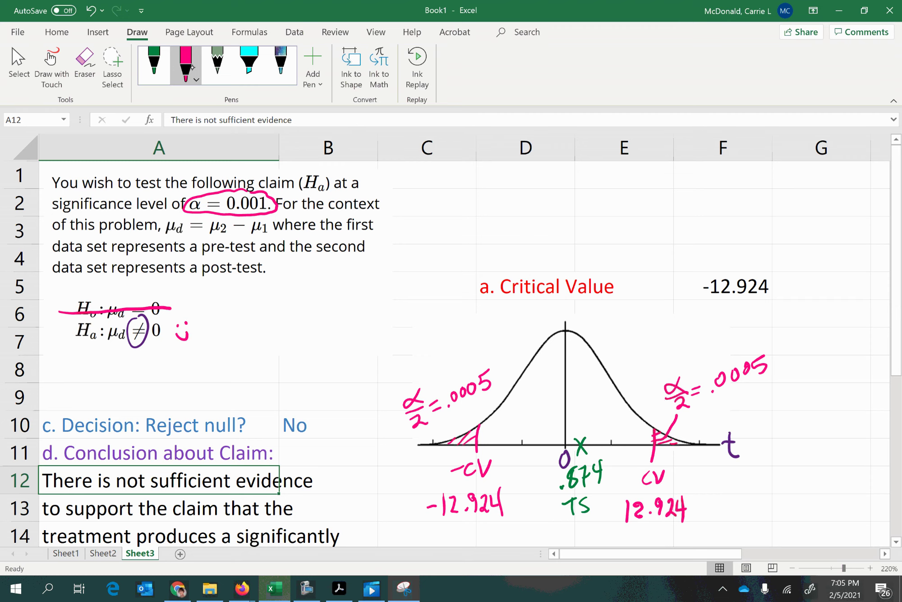
key("ctrl+z")
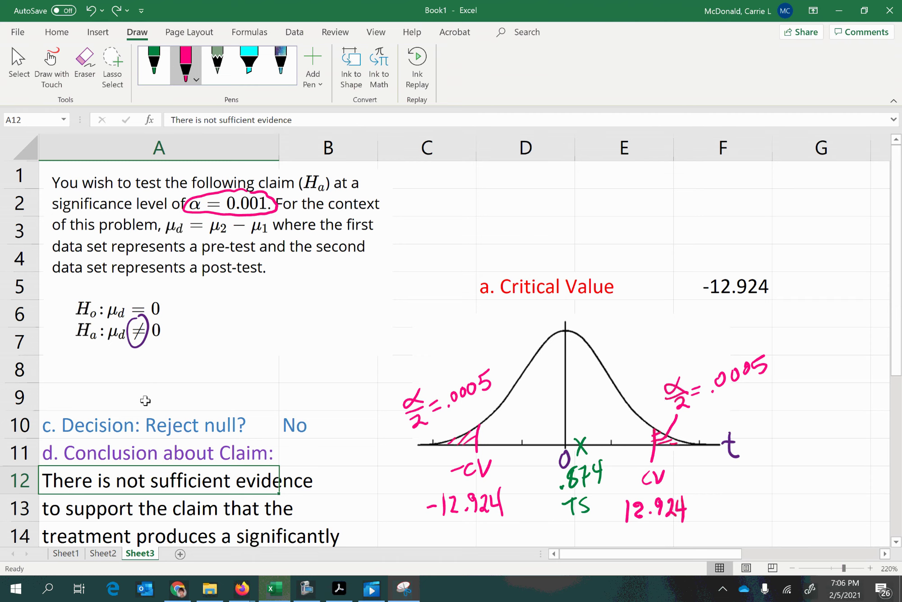
scroll(99, 476, "down", 1)
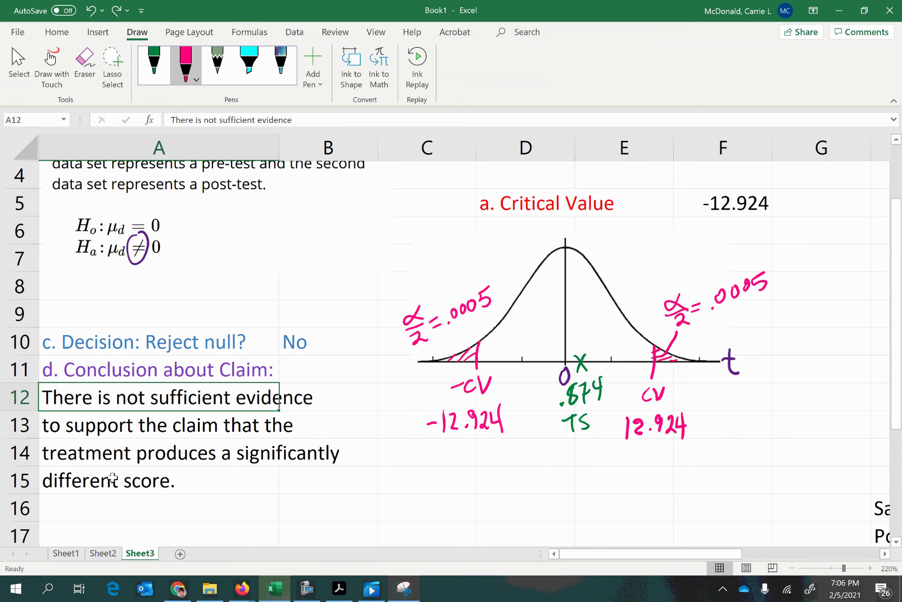